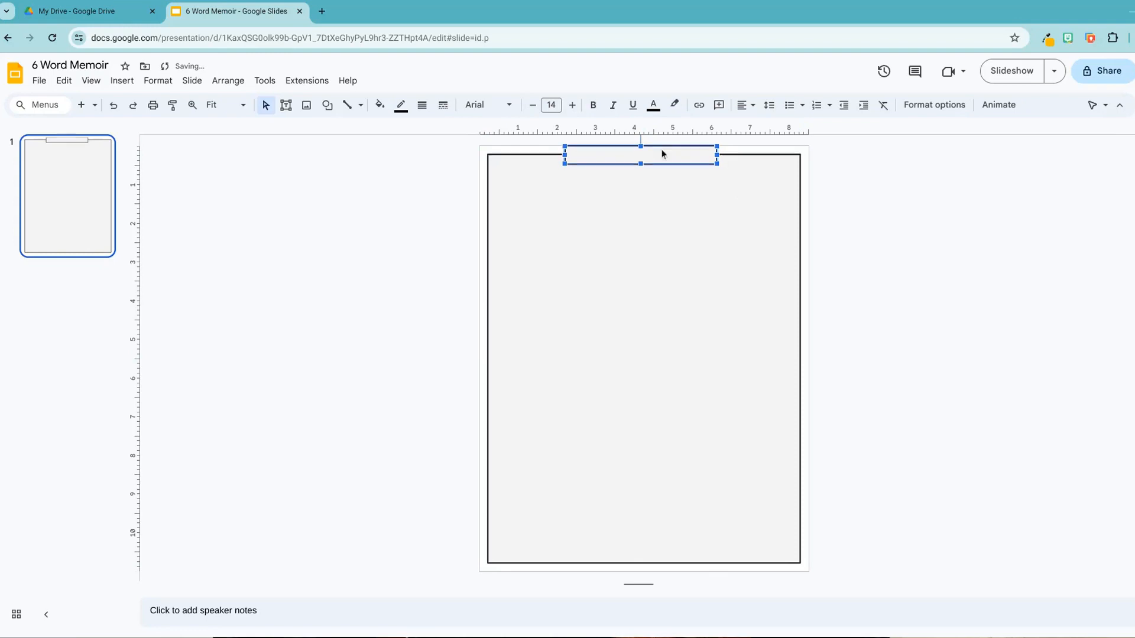
Set the text style of the small title box on the frame's upper edge to bold 18-point Georgia.
click(829, 180)
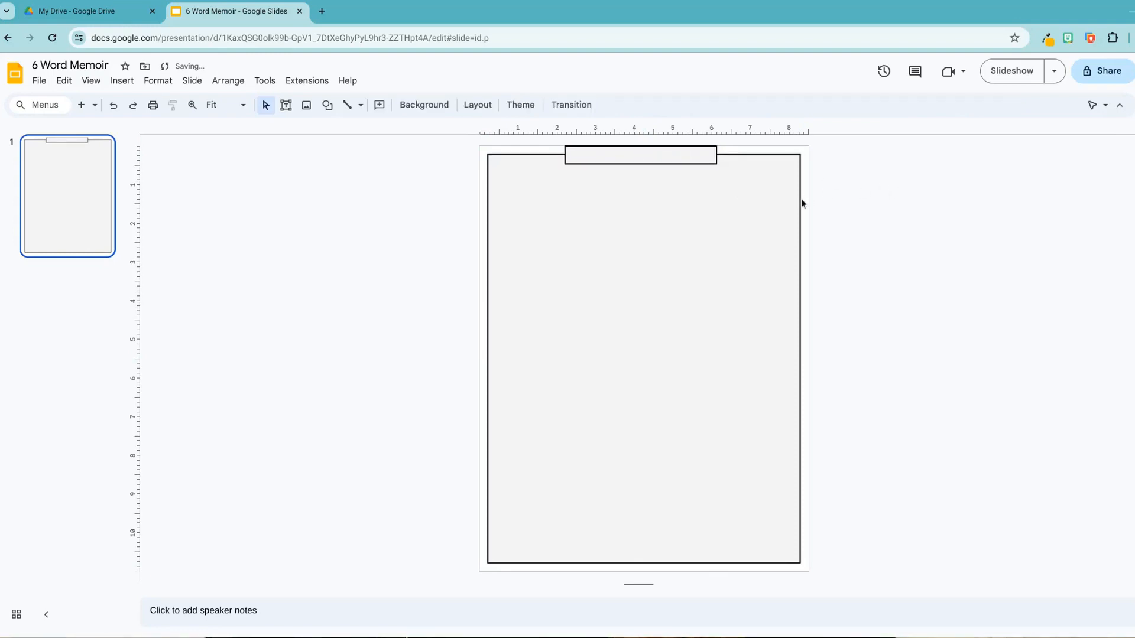
click(636, 155)
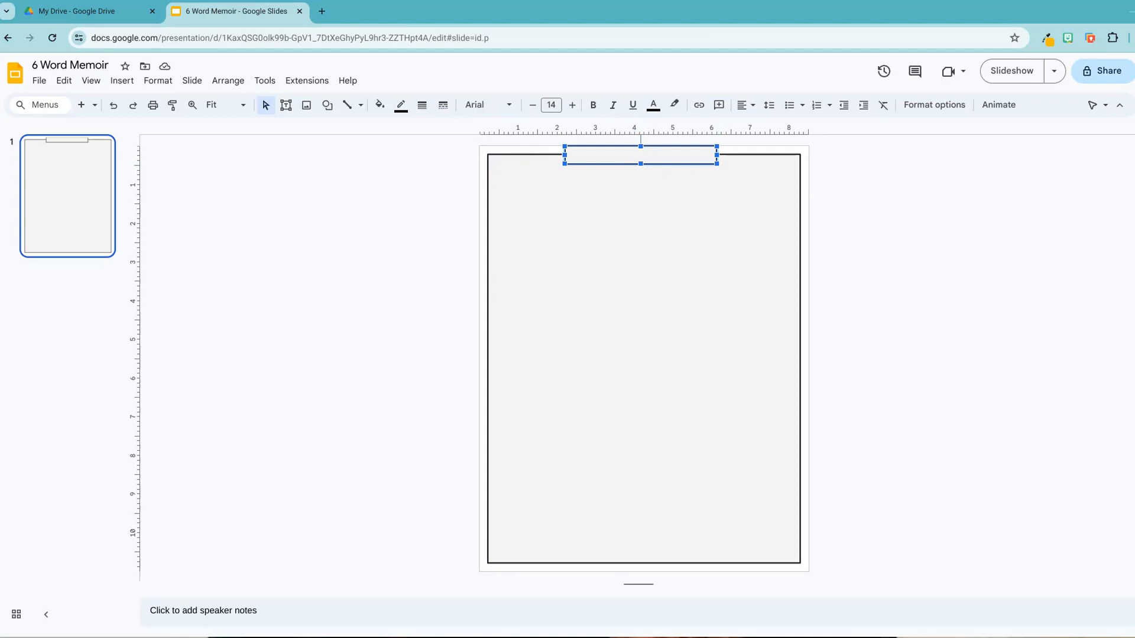
click(474, 104)
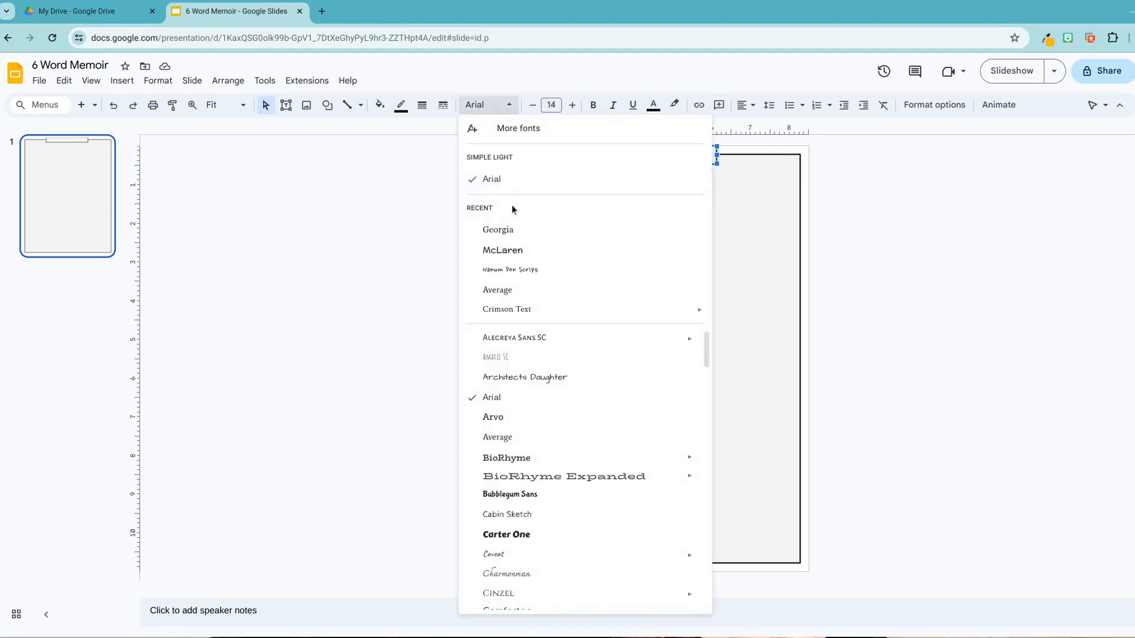
click(512, 230)
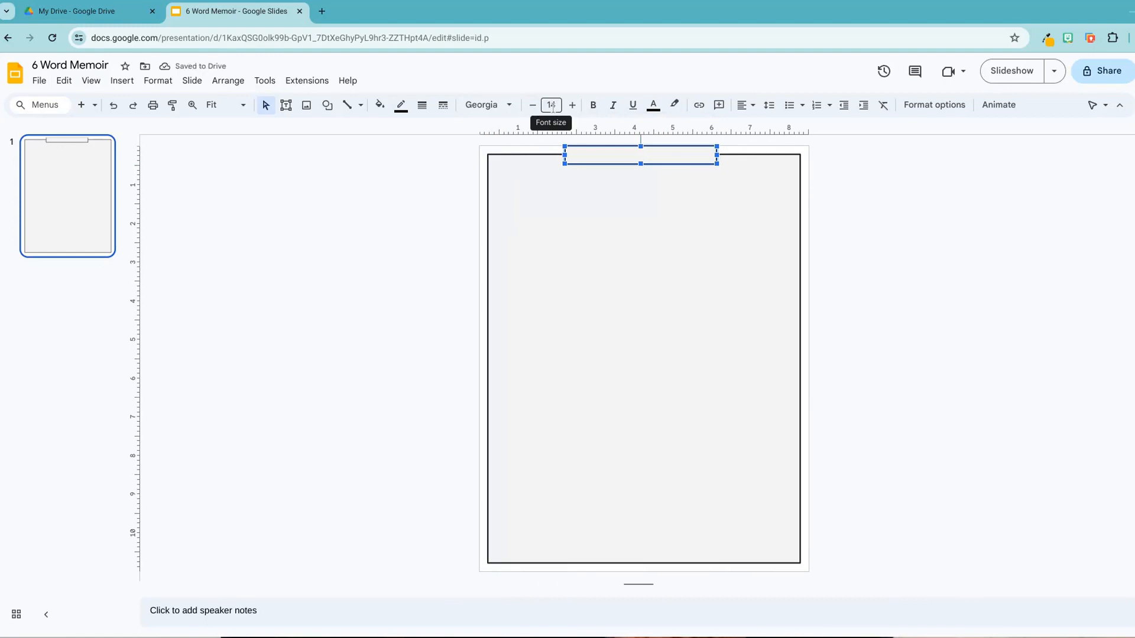
click(559, 106)
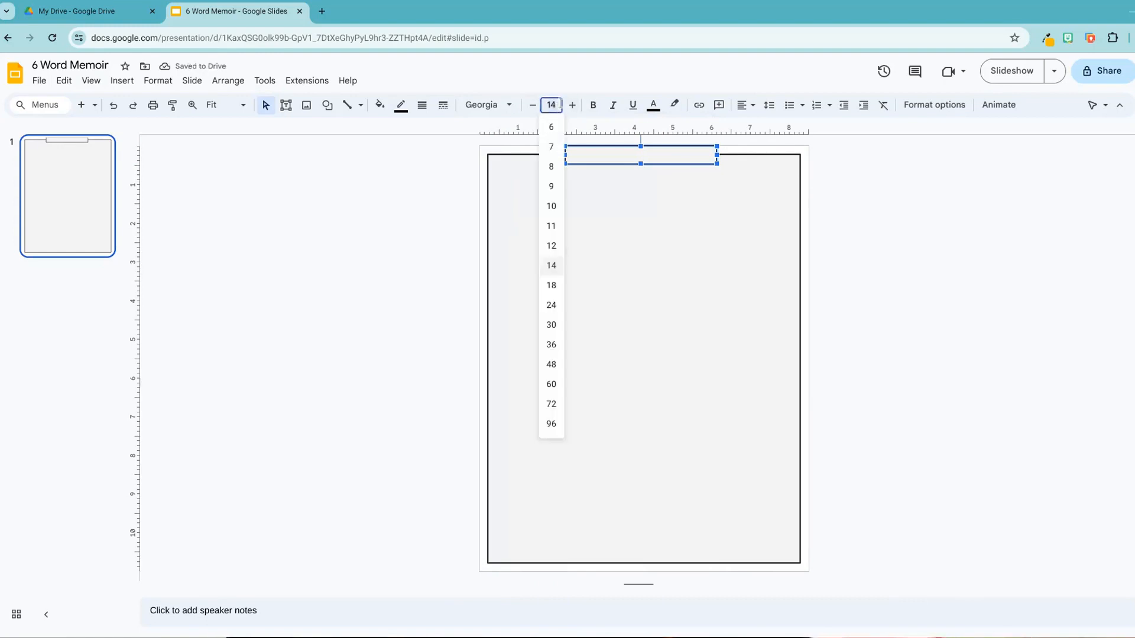
click(546, 288)
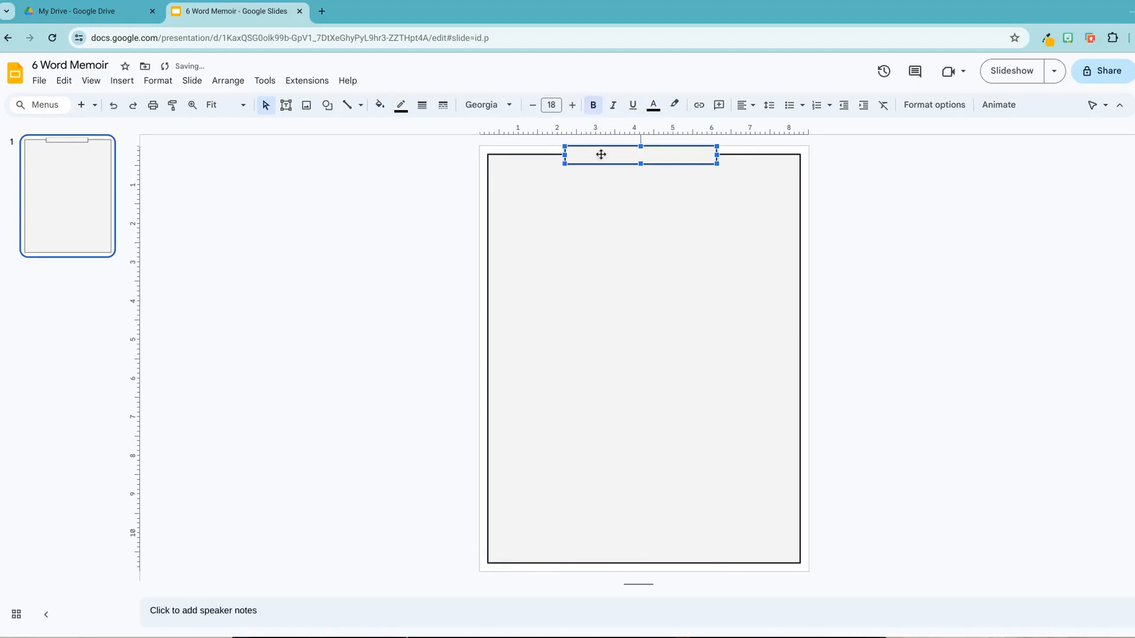
Check the title box's text alignment and enter "6 Word Memoir" in the box.
click(746, 106)
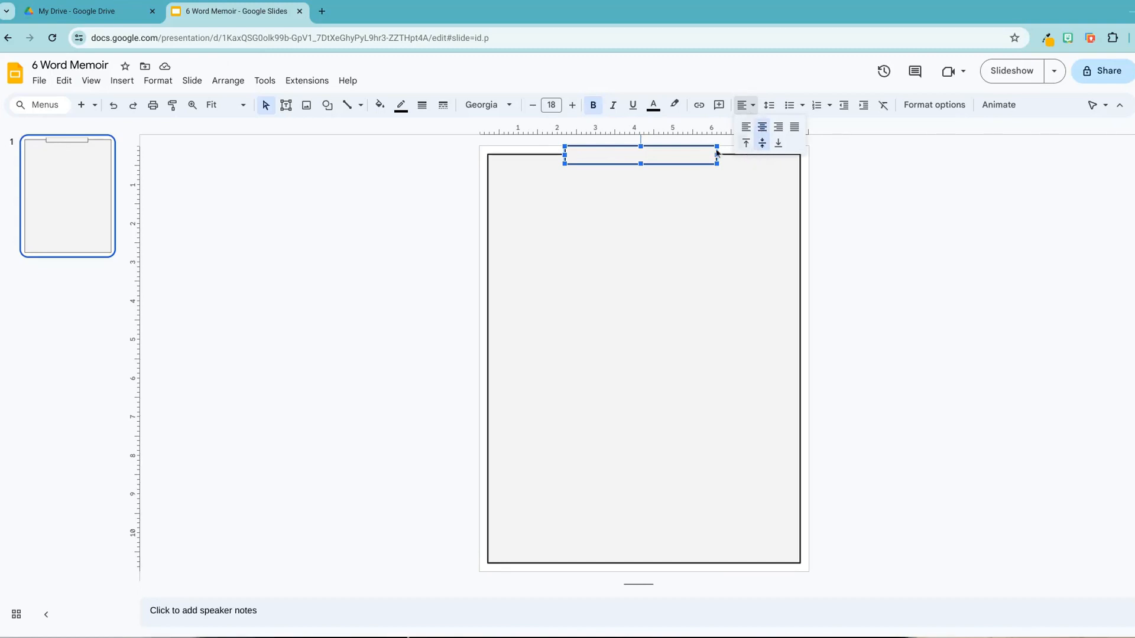
click(664, 152)
text(6 Word Memoir)
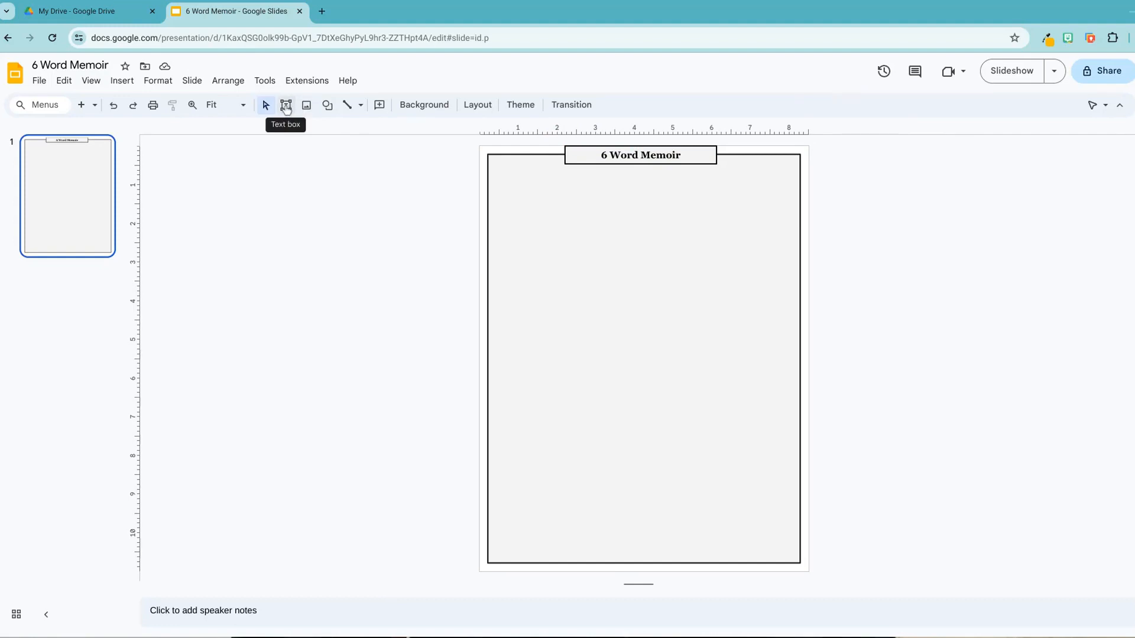
Add a text box about 4 inches wide just below the title box, flush with the frame's left edge.
click(286, 106)
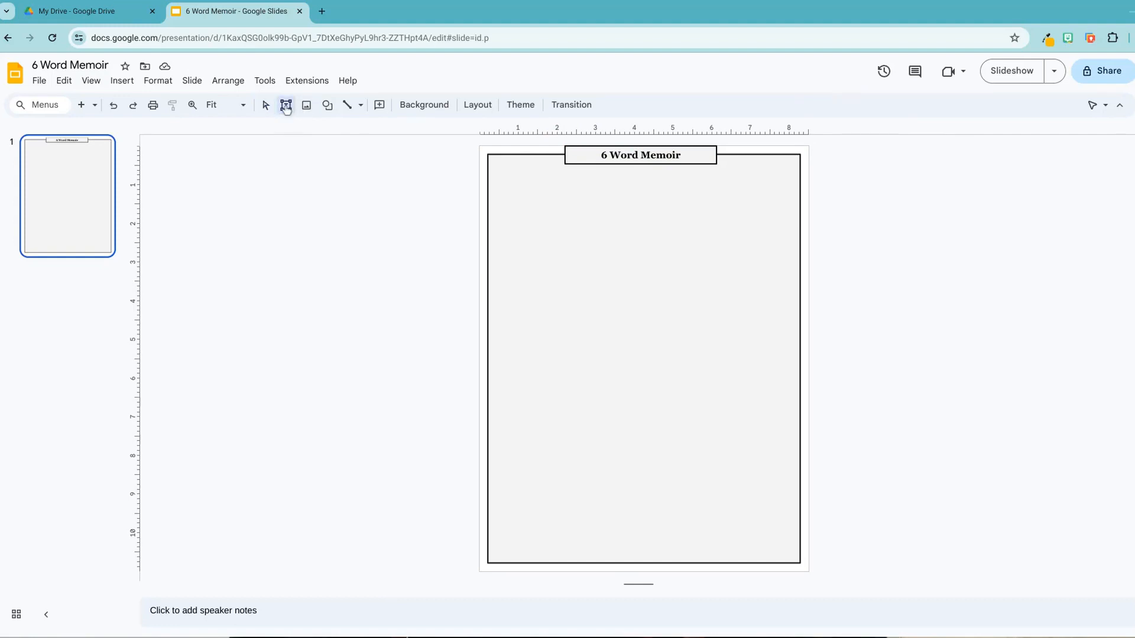
click(492, 164)
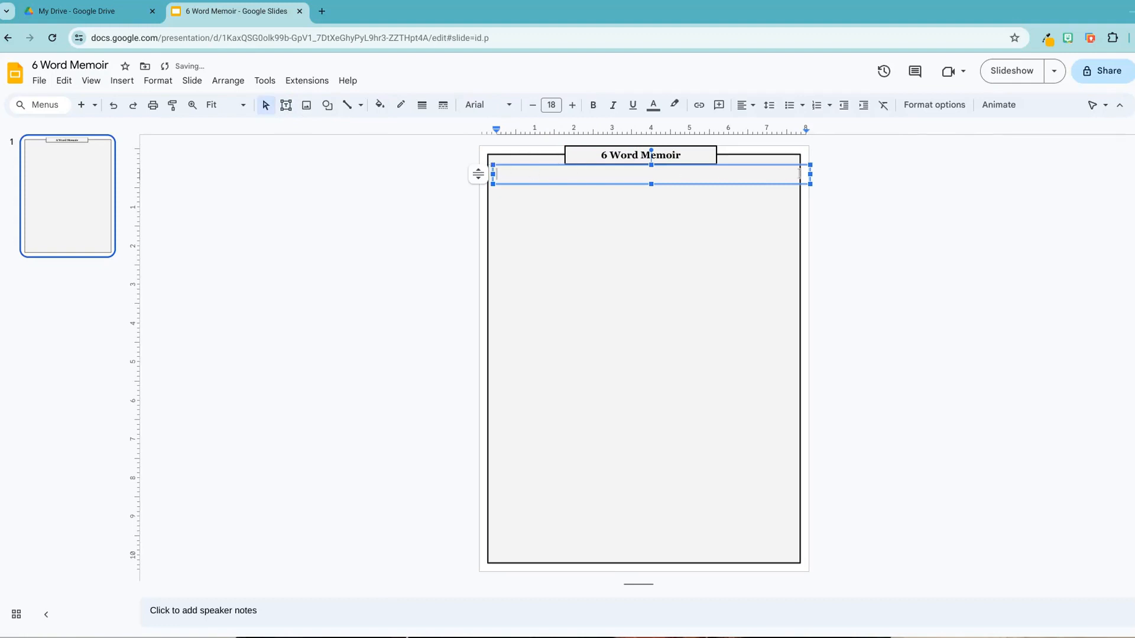
drag(811, 175, 650, 172)
drag(539, 169, 539, 169)
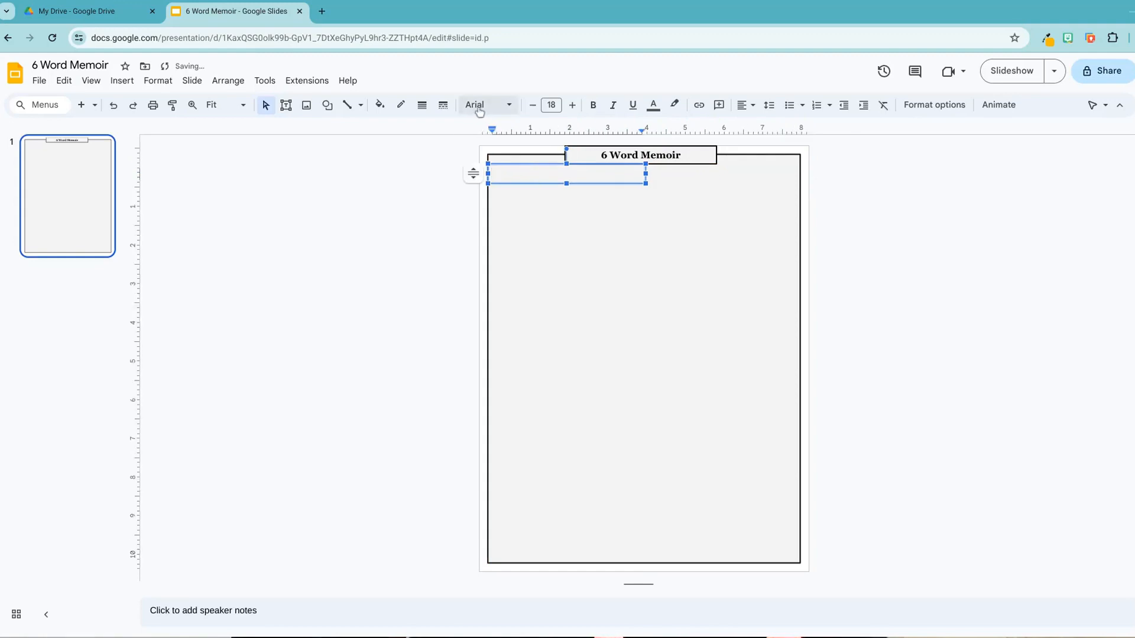
Set the new text box to 14-point Georgia and enter "Name:" in it.
click(486, 104)
click(532, 238)
click(551, 105)
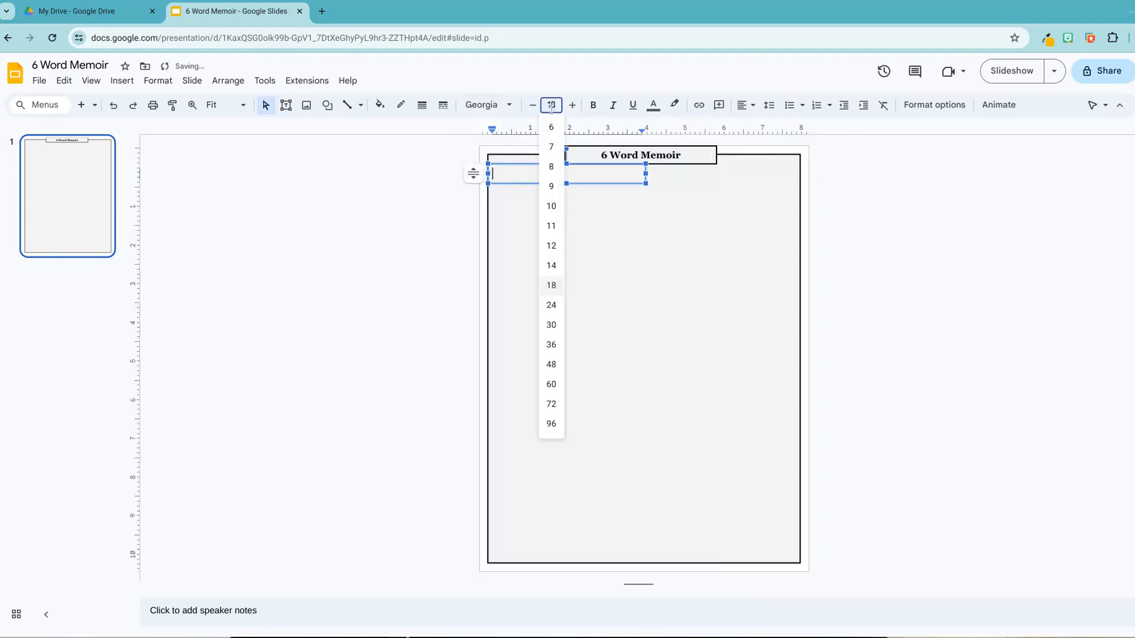
click(561, 273)
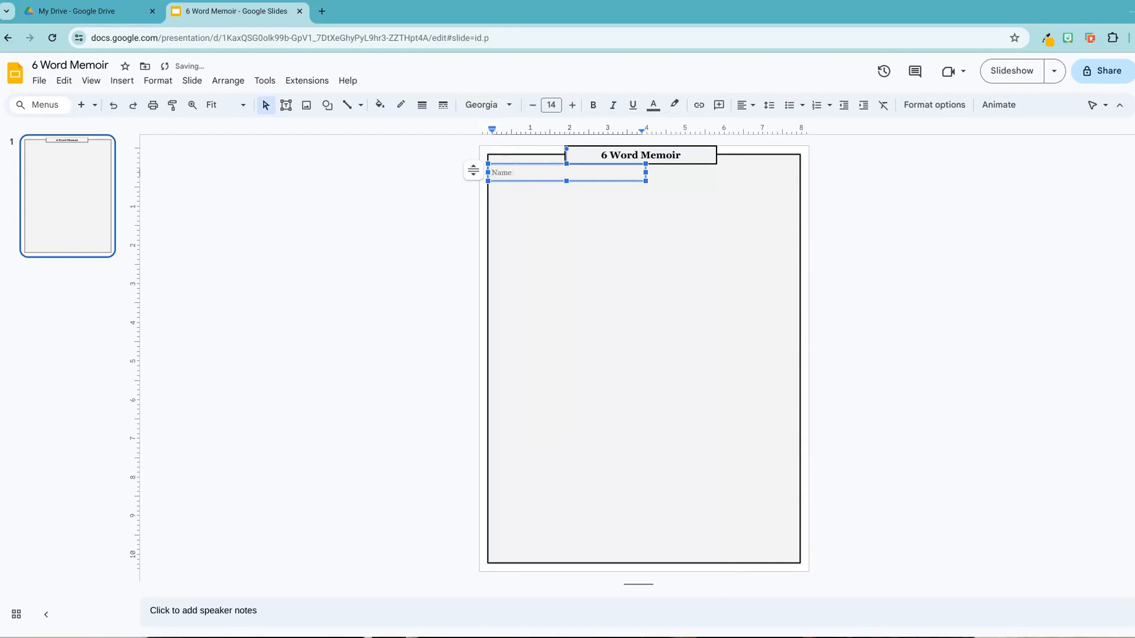
click(917, 208)
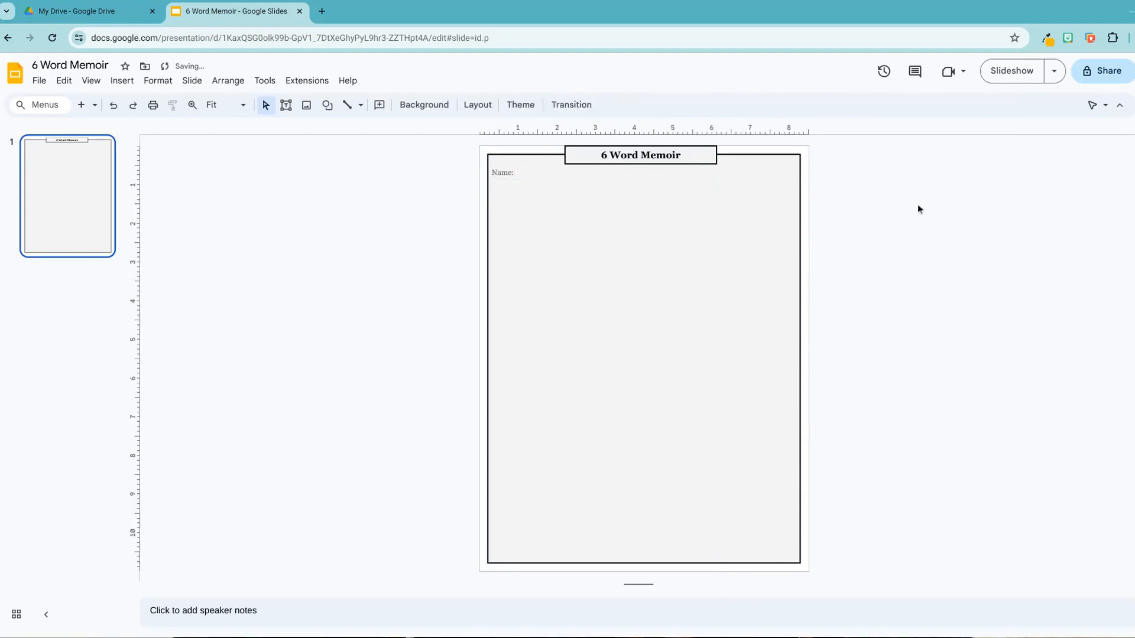
Duplicate the Name text box and place a slightly narrower copy inside the right half of the frame.
click(582, 176)
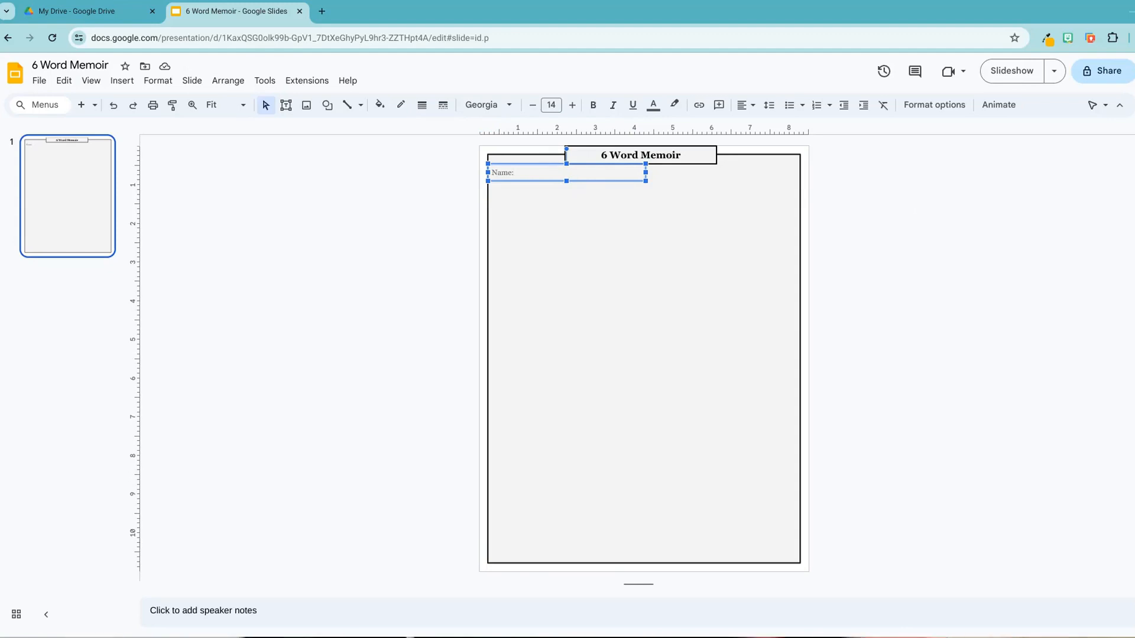
key(ctrl+d)
drag(558, 177, 793, 178)
Replace the text in the duplicated box with "Date:".
click(686, 179)
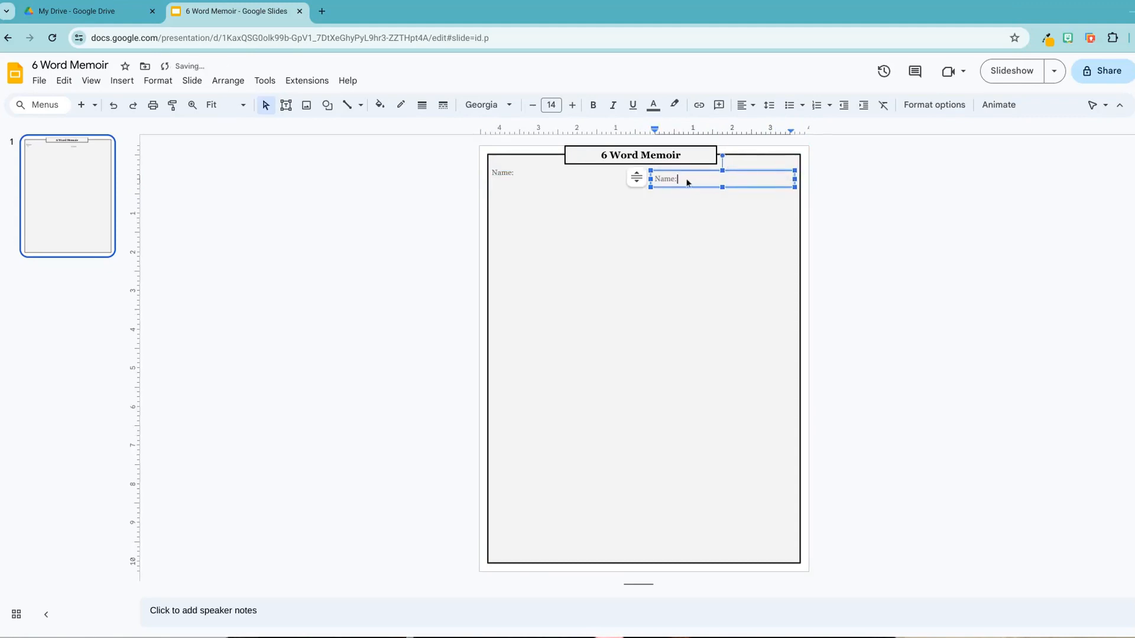
double_click(688, 180)
text(Date:)
click(737, 171)
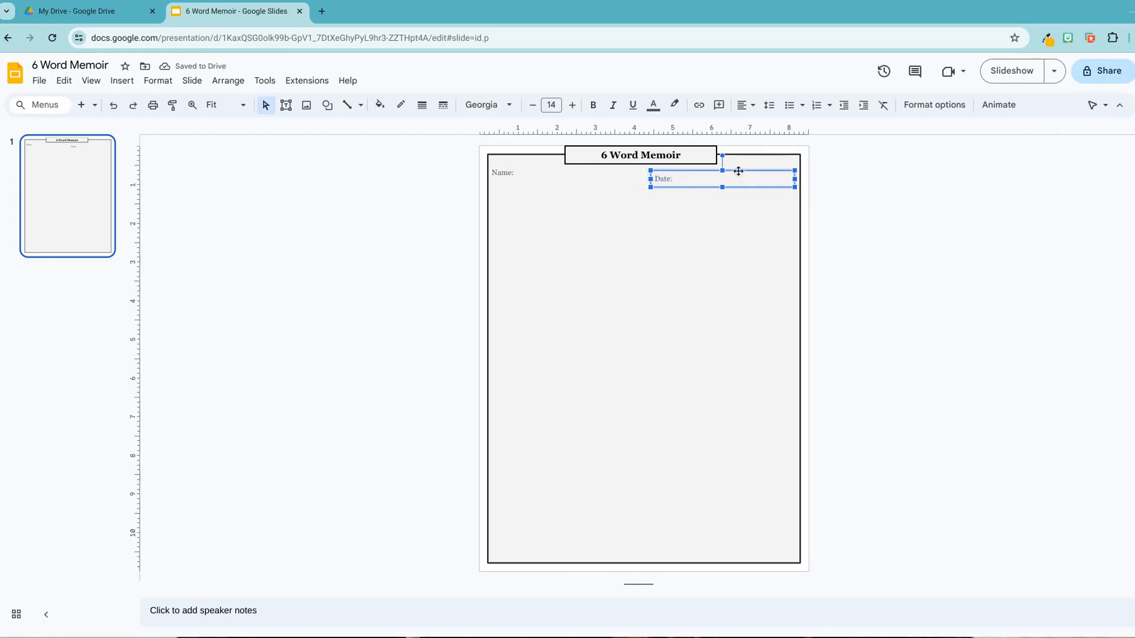
Move the Date text box up so it is level with the Name text box.
drag(738, 170, 738, 166)
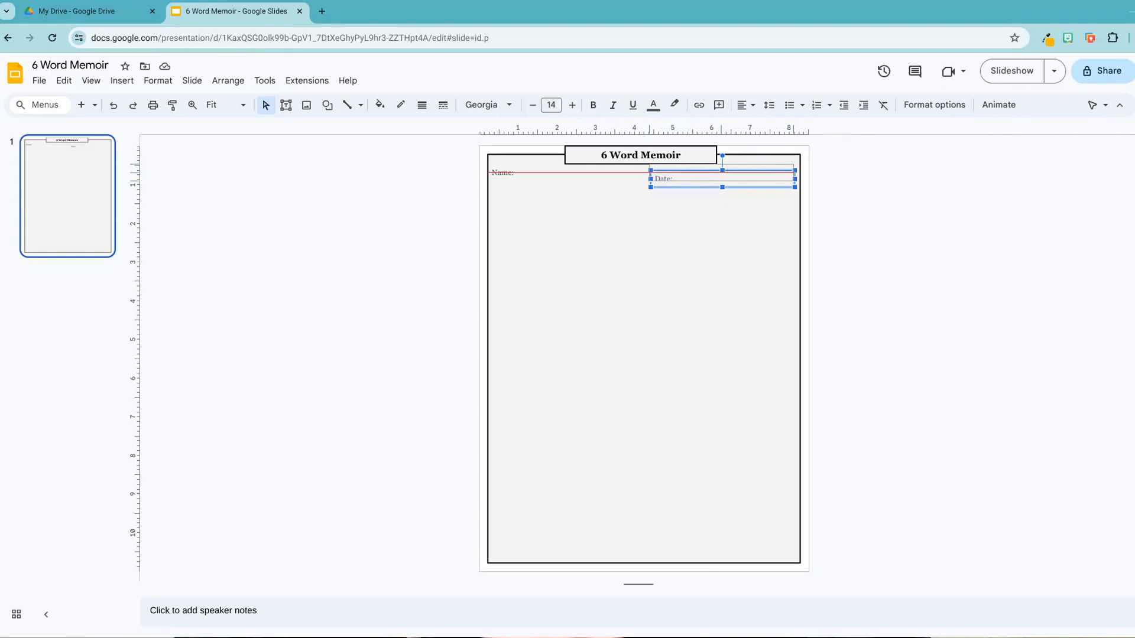
drag(739, 167, 735, 170)
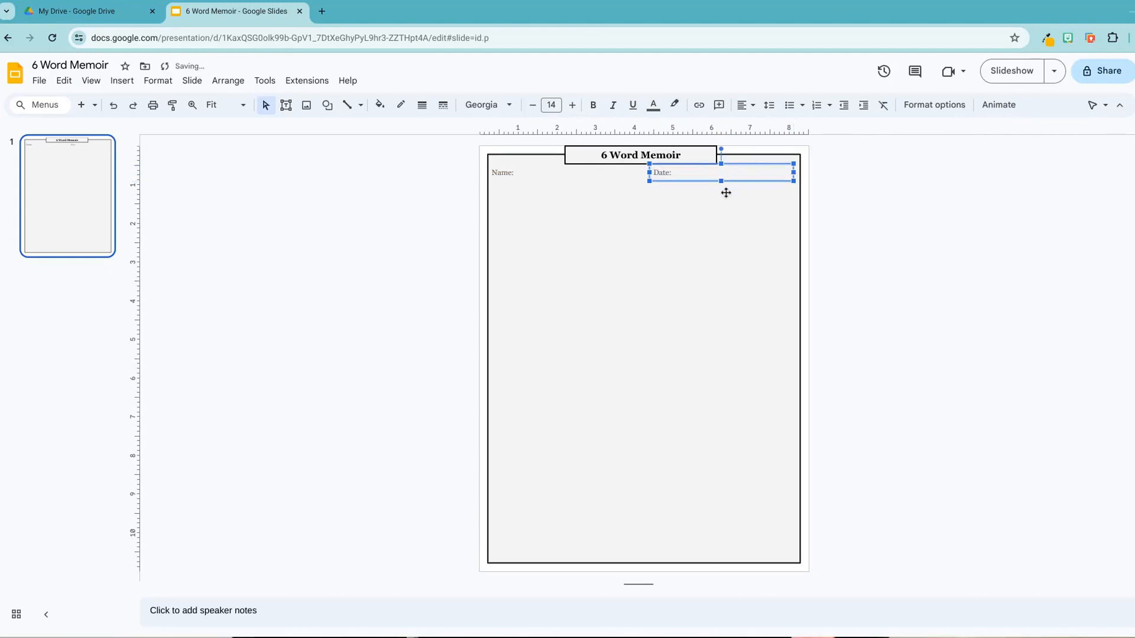
click(865, 217)
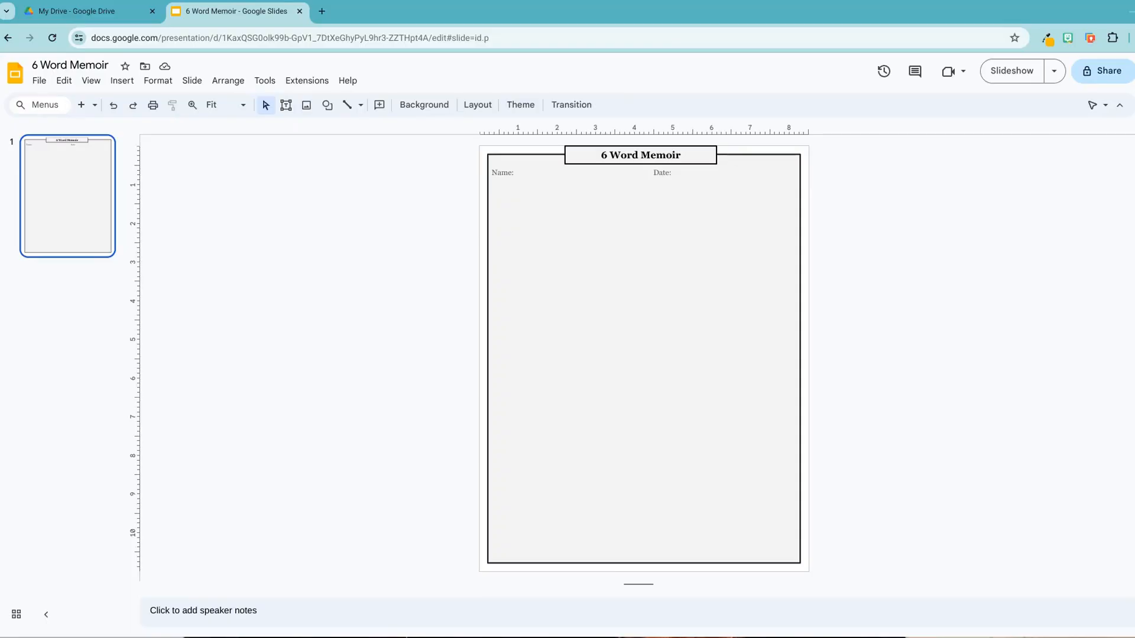
Draw a rectangle across the full page width, about 0.9 inches tall, directly below the Name and Date boxes.
click(328, 106)
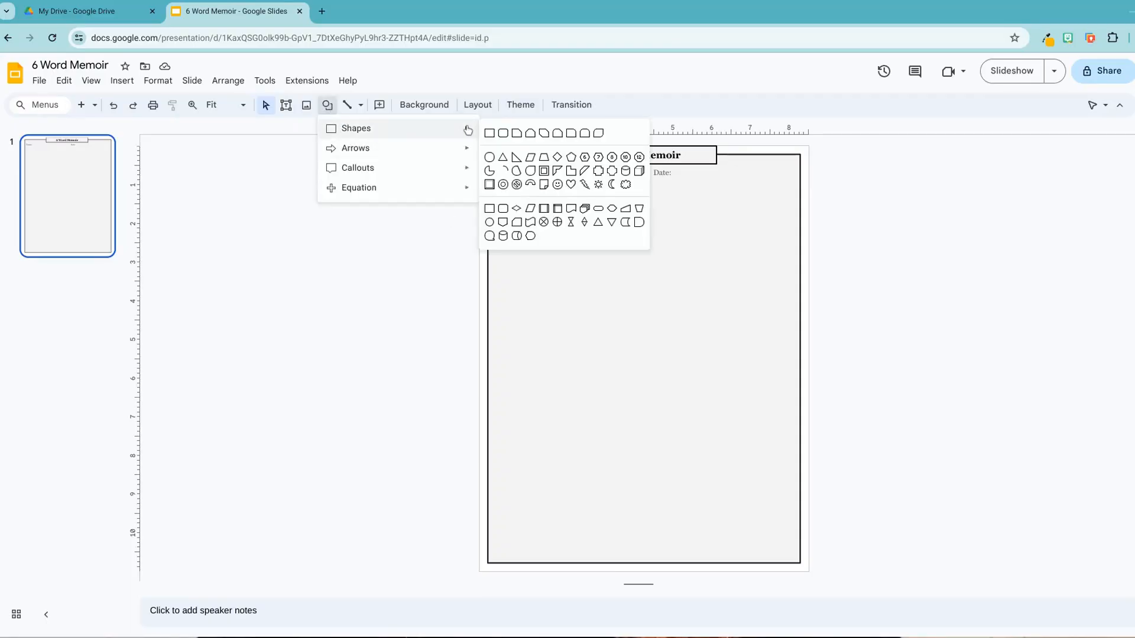
click(490, 133)
drag(480, 186, 807, 221)
drag(671, 206, 671, 200)
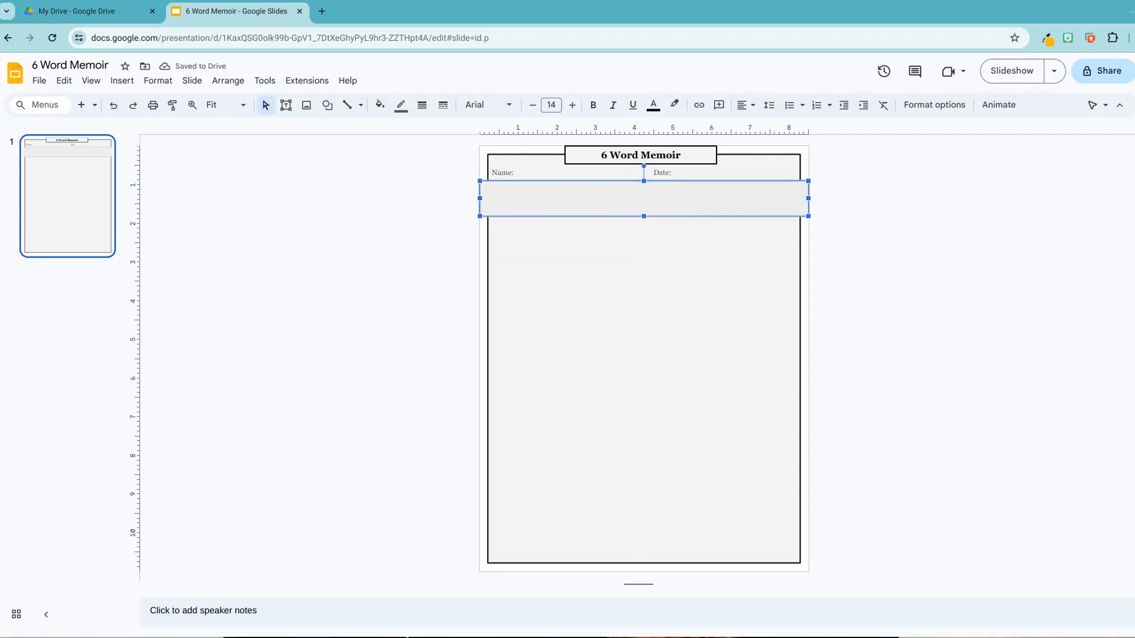
Set both the fill and the border of the full-width rectangle to black.
click(380, 106)
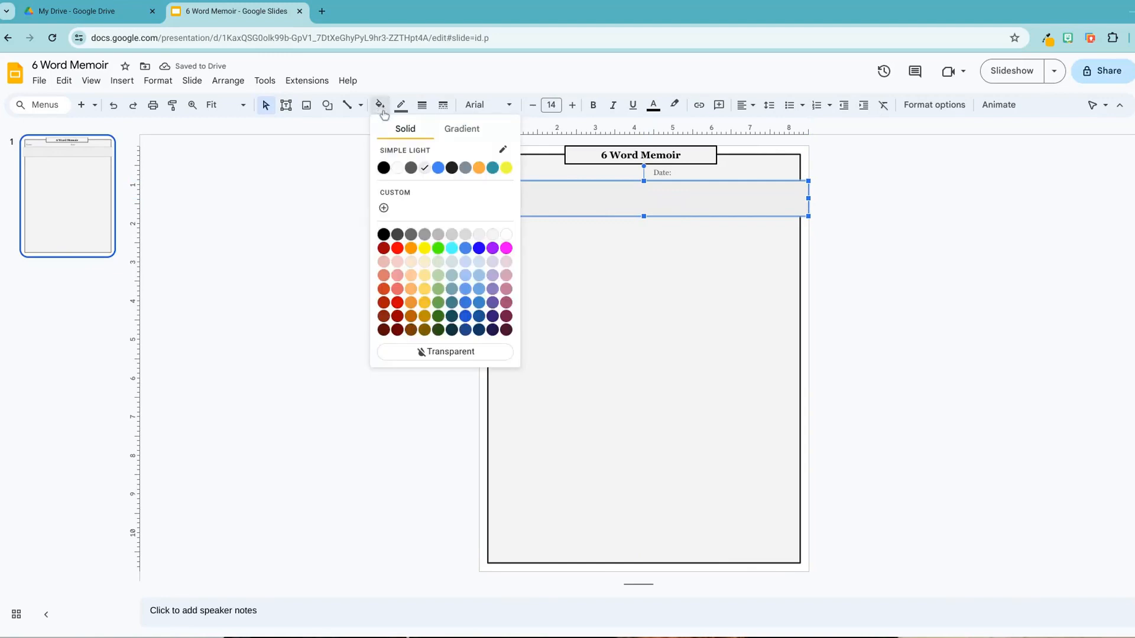
click(383, 168)
click(400, 107)
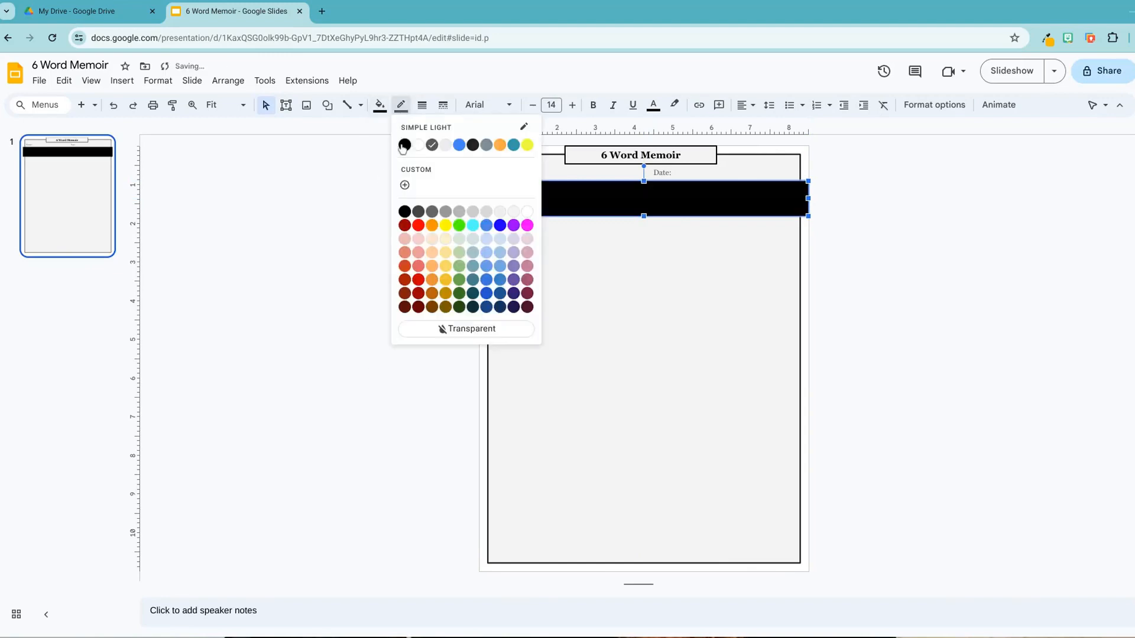
click(404, 146)
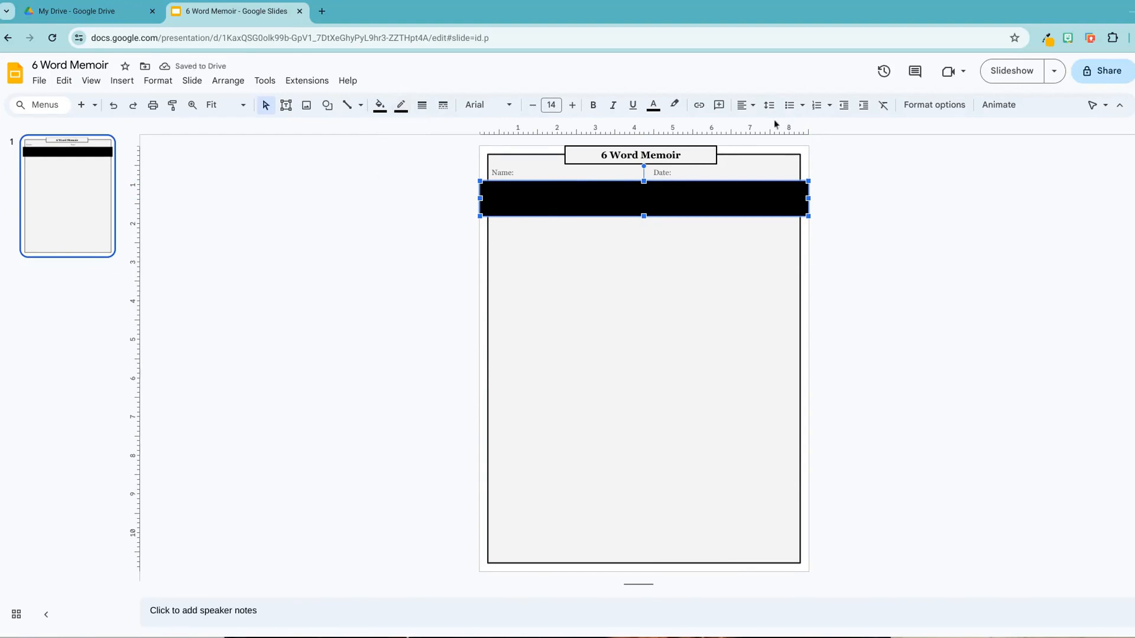
Check the black banner's text alignment and set its text style to bold white 24-point Georgia.
click(746, 105)
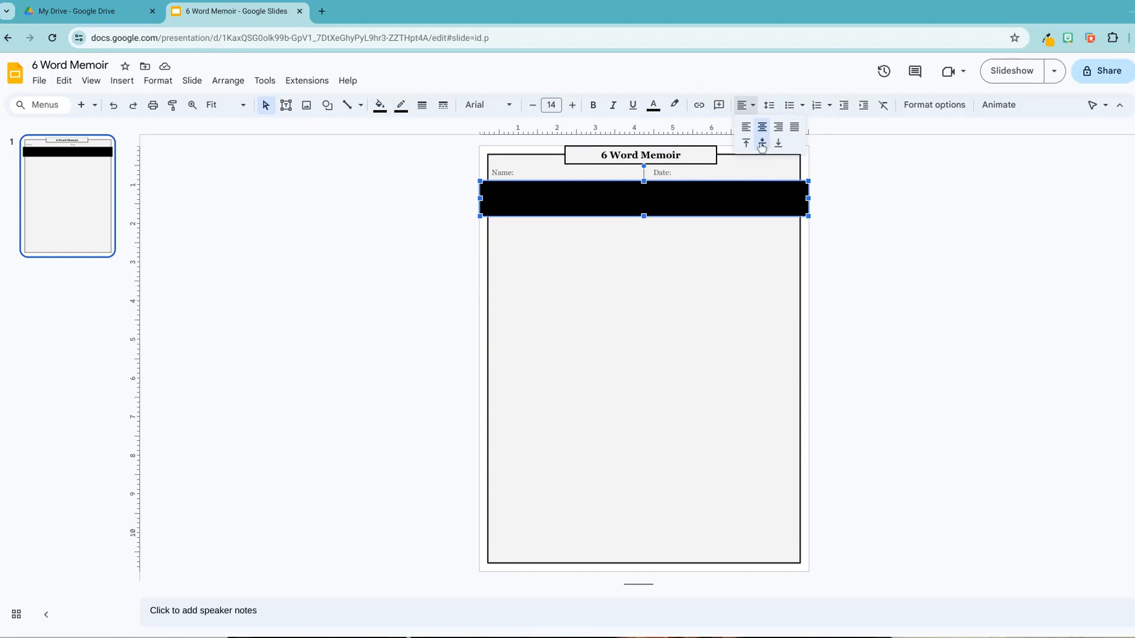
click(479, 105)
click(500, 229)
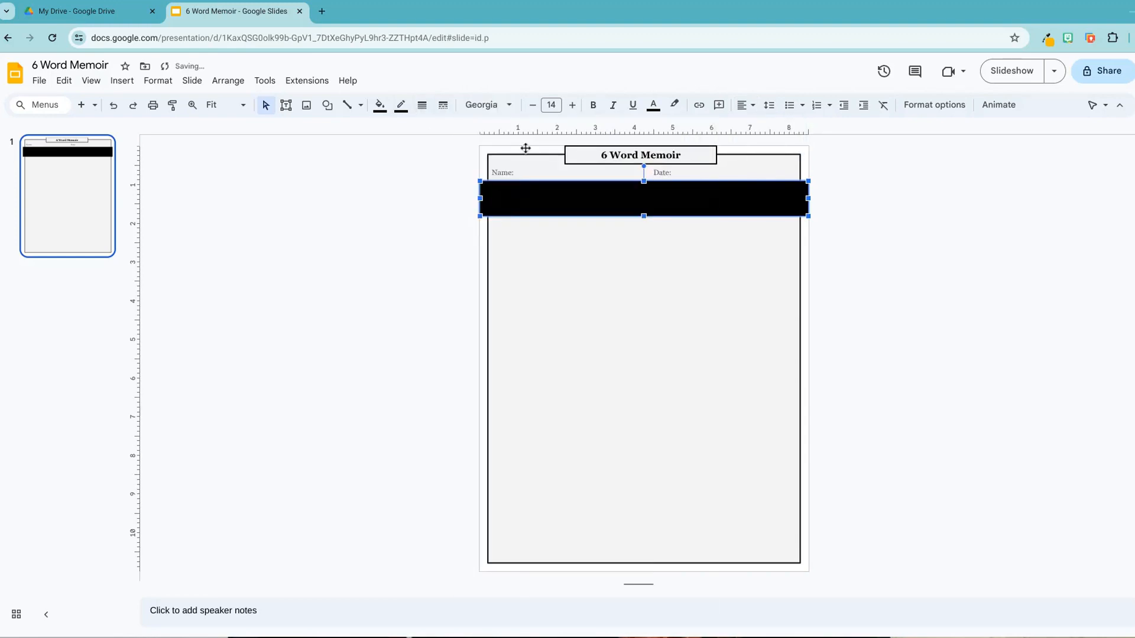
click(551, 105)
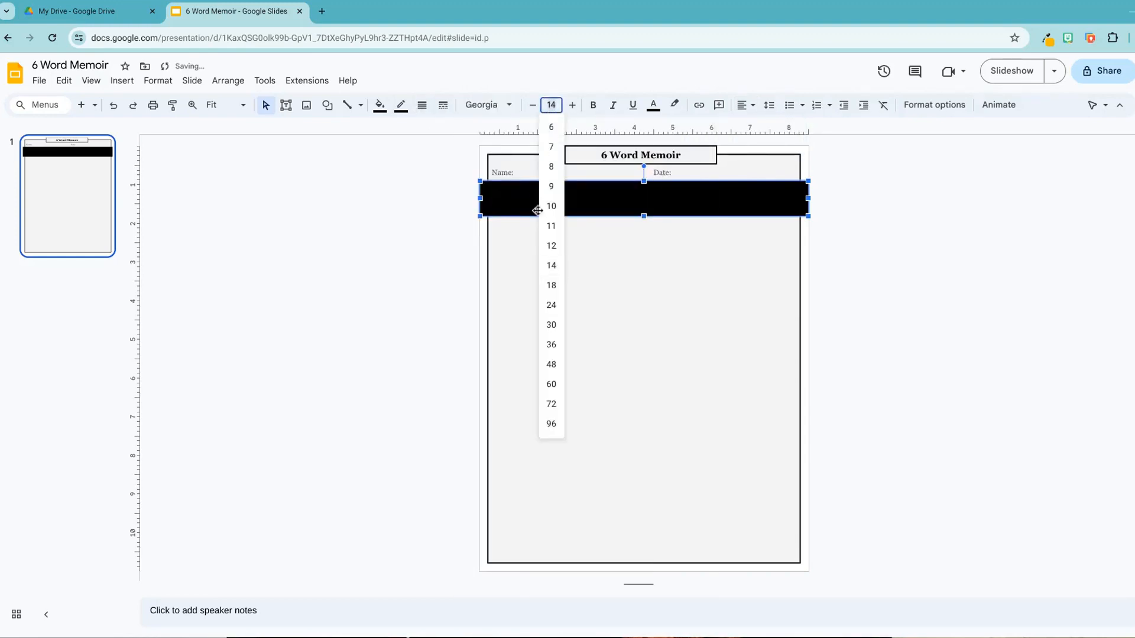
click(559, 311)
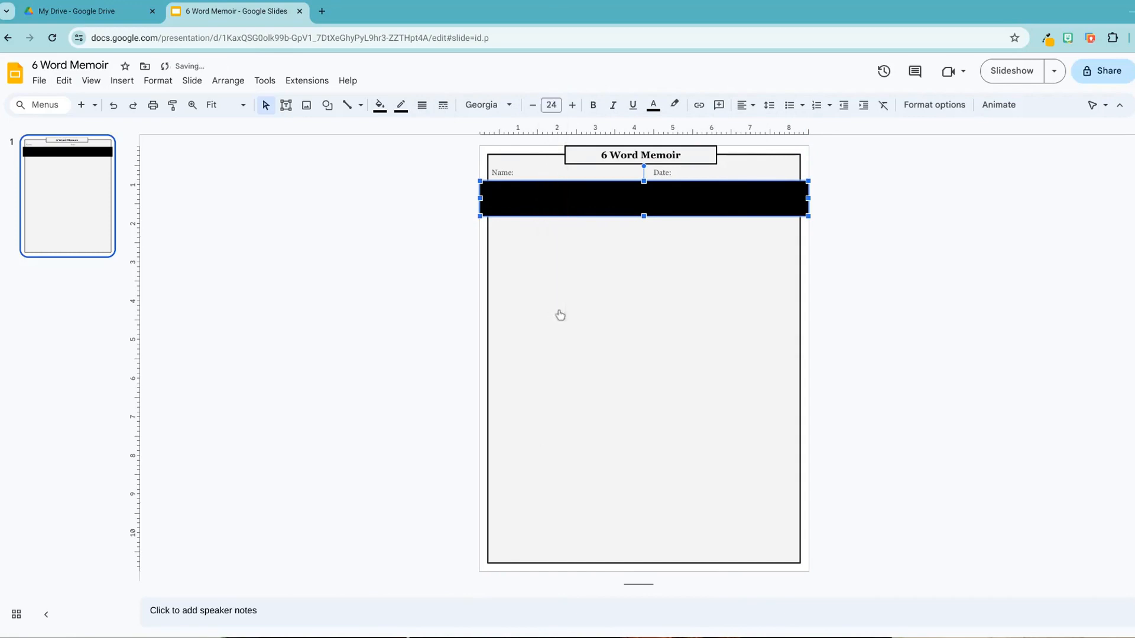
click(653, 106)
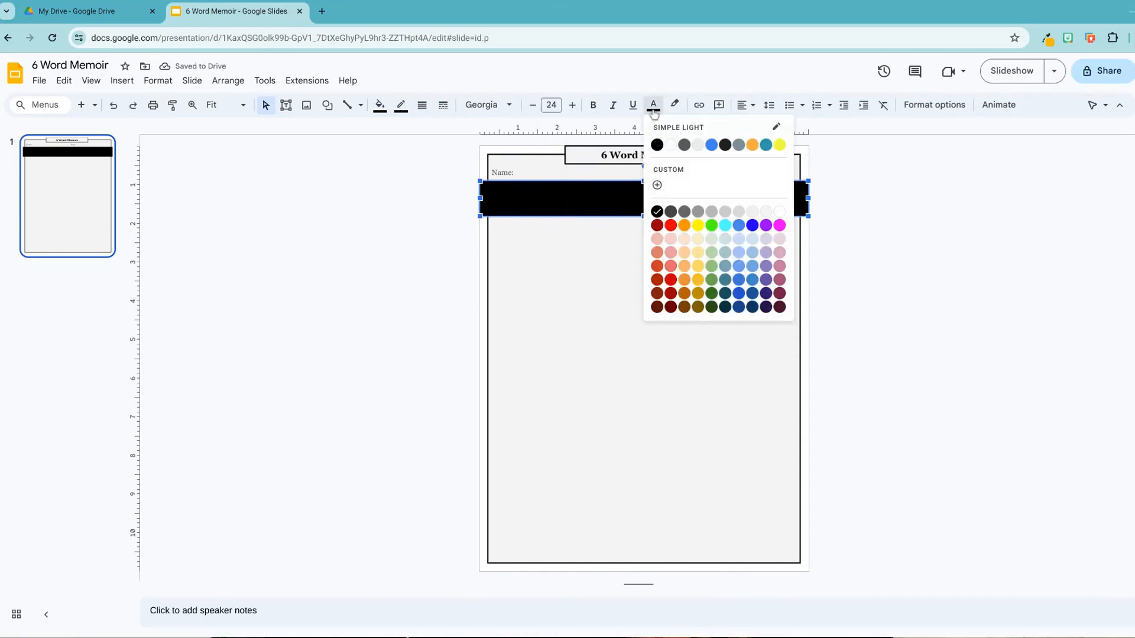
click(779, 211)
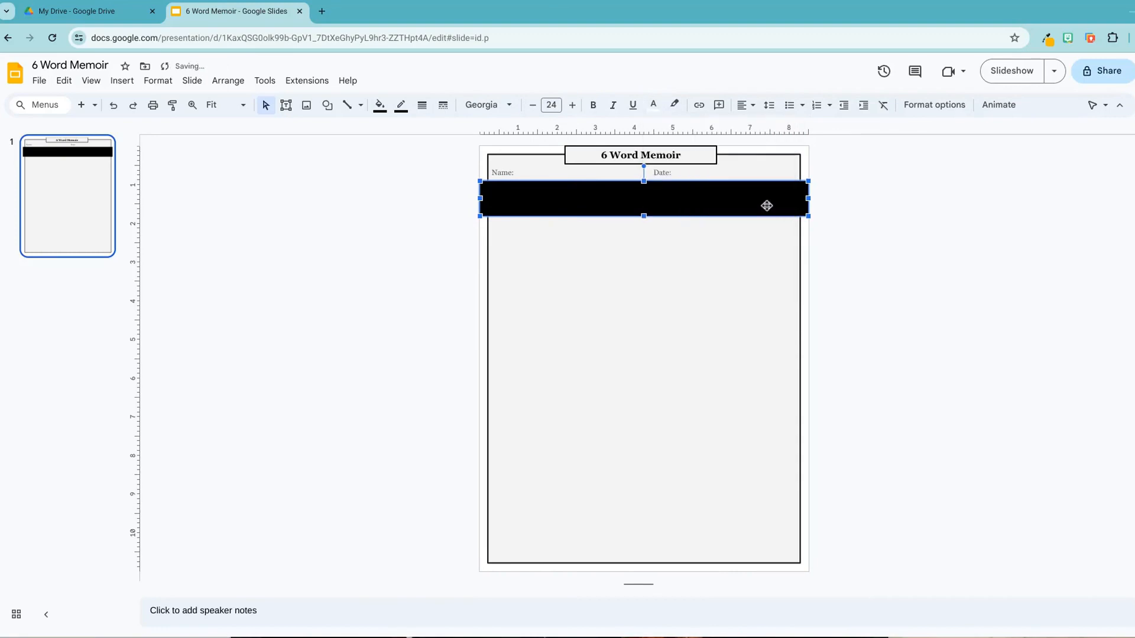
click(593, 107)
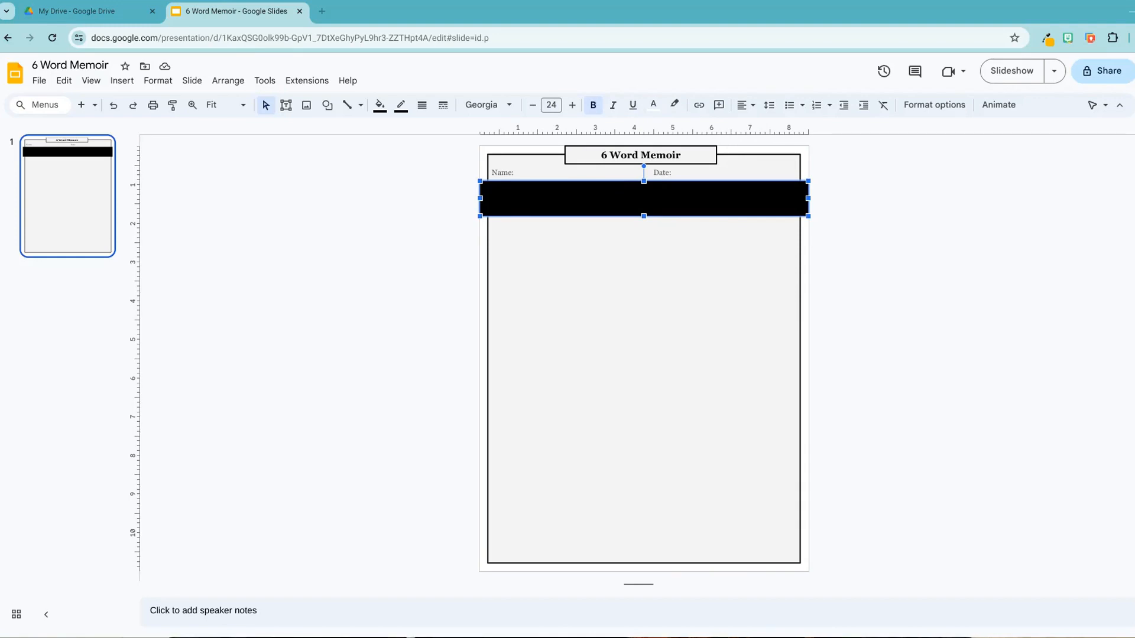
Enter the heading "6 Word Memoir Directions" in the black banner.
click(638, 202)
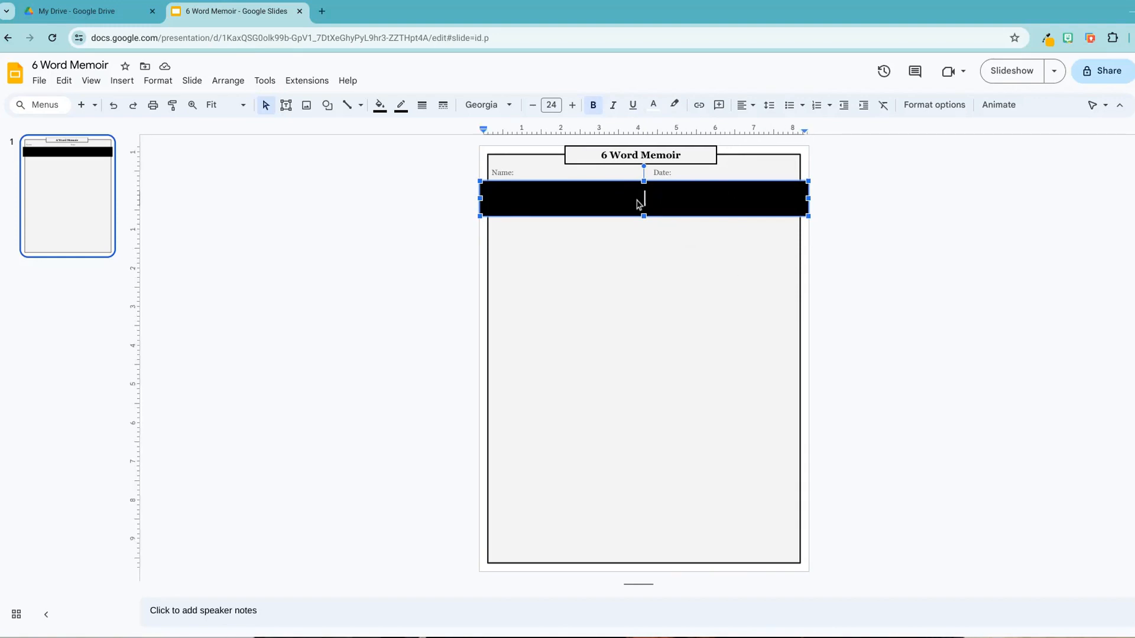
text(6 Word Memoir )
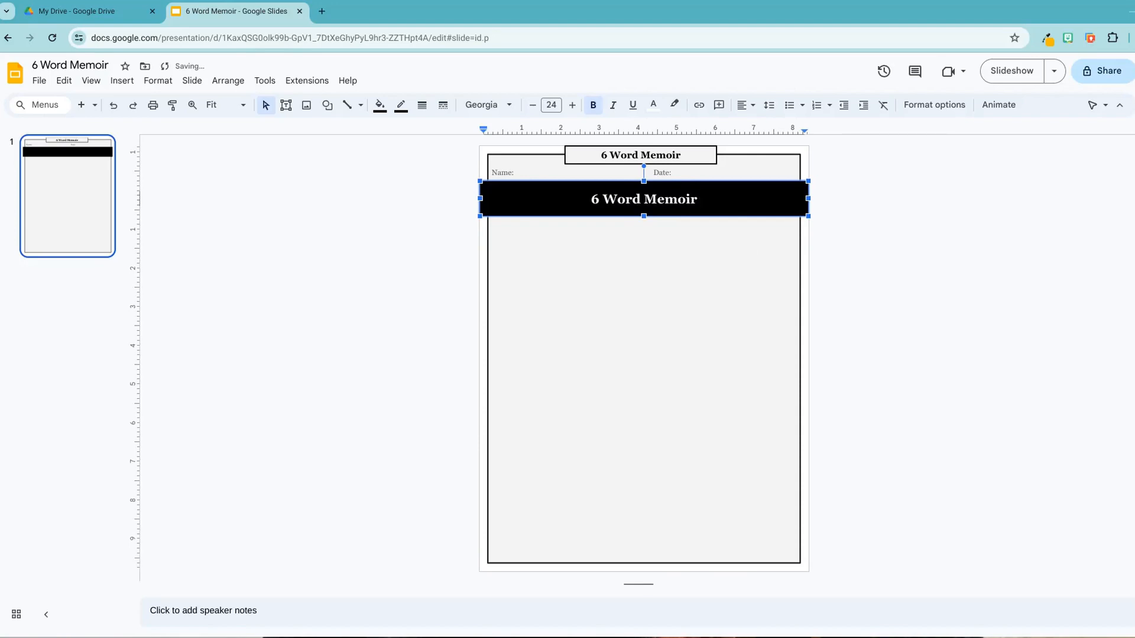
text(Directions)
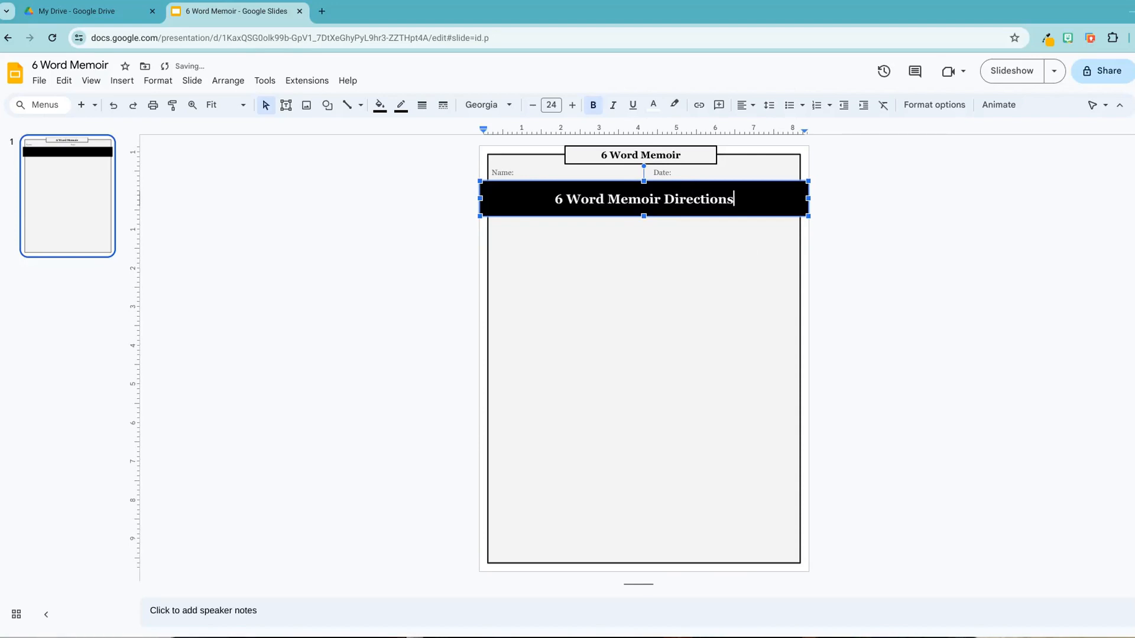
Set the heading text in the black banner to 36 points.
double_click(691, 200)
click(691, 201)
drag(734, 200, 571, 204)
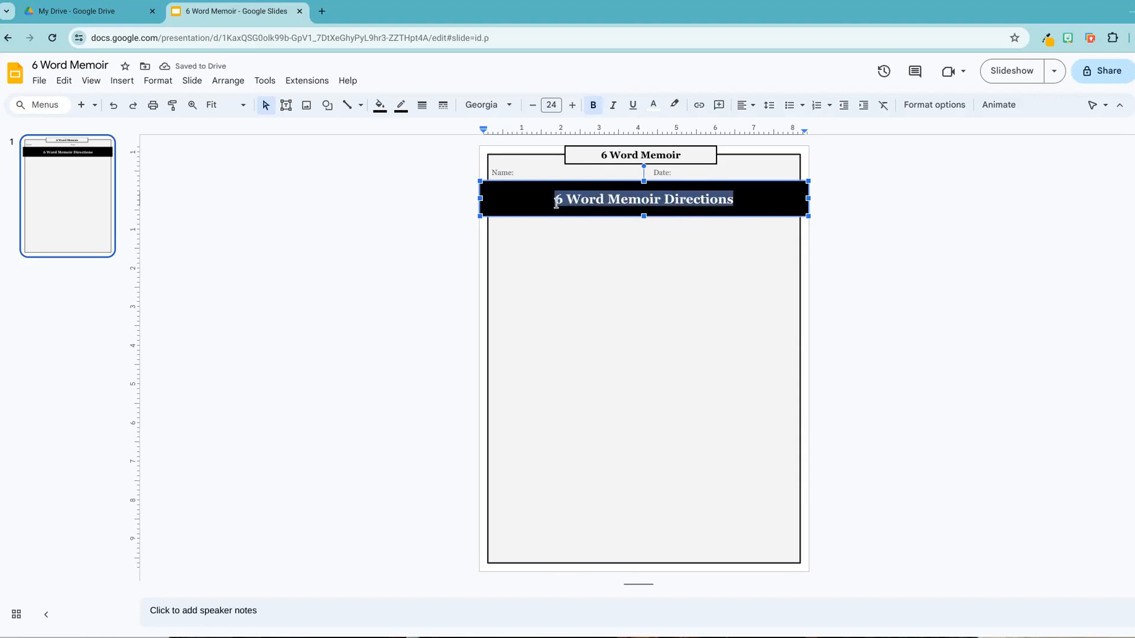
click(551, 105)
click(554, 341)
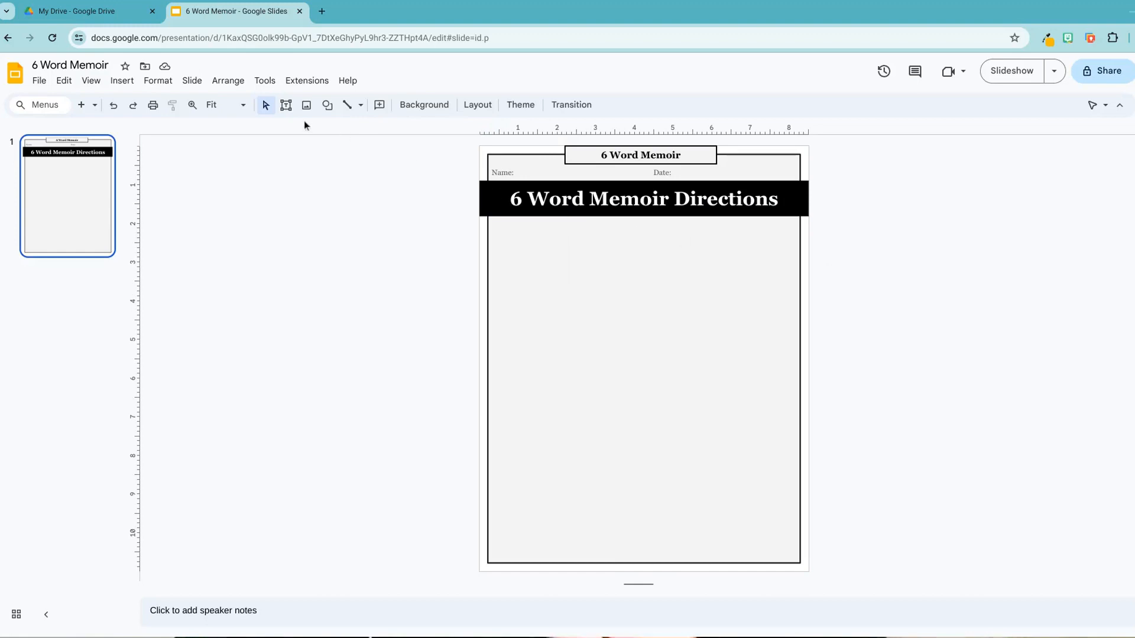
Add a text box about 7.6 inches wide and 1.5 inches tall, centred on the page and overlapping the black banner's lower edge.
click(286, 110)
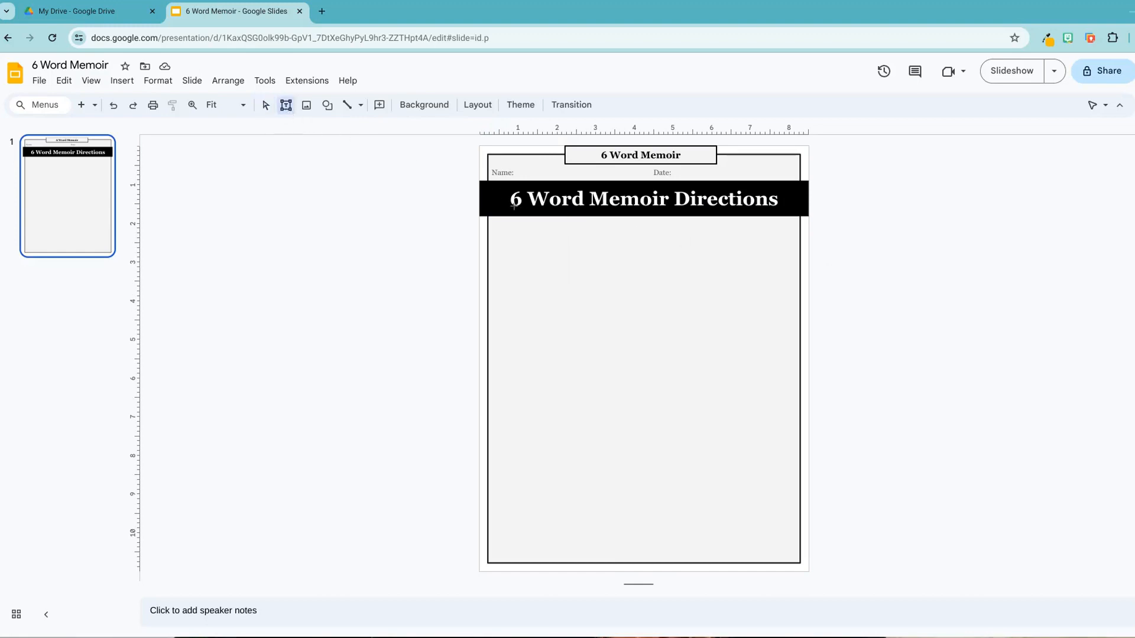
drag(499, 208, 793, 267)
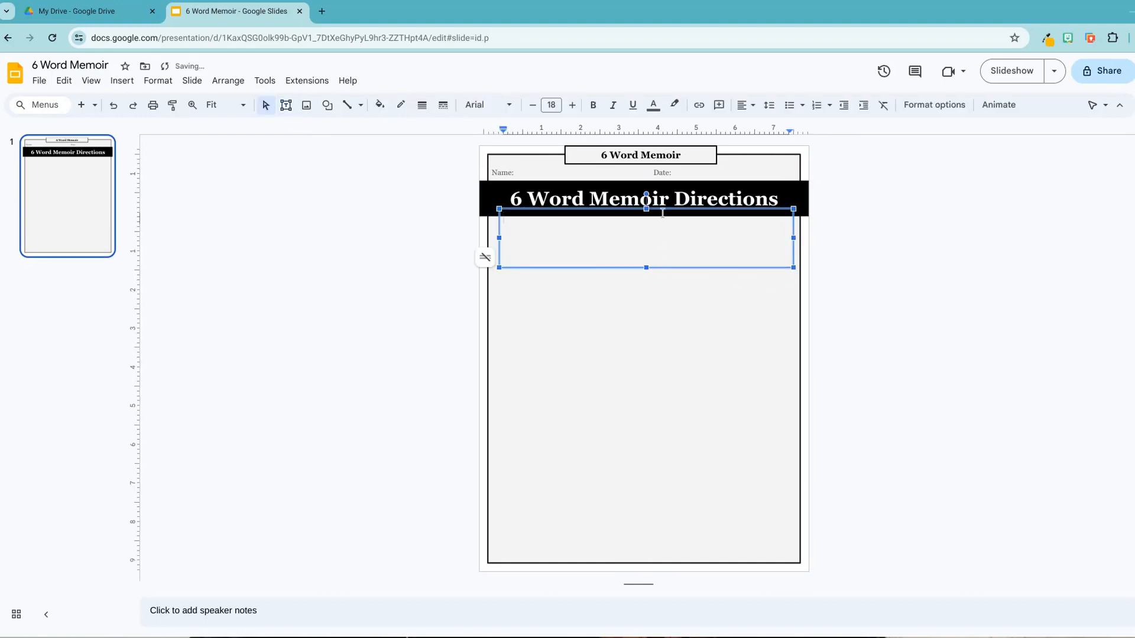
drag(663, 210, 660, 205)
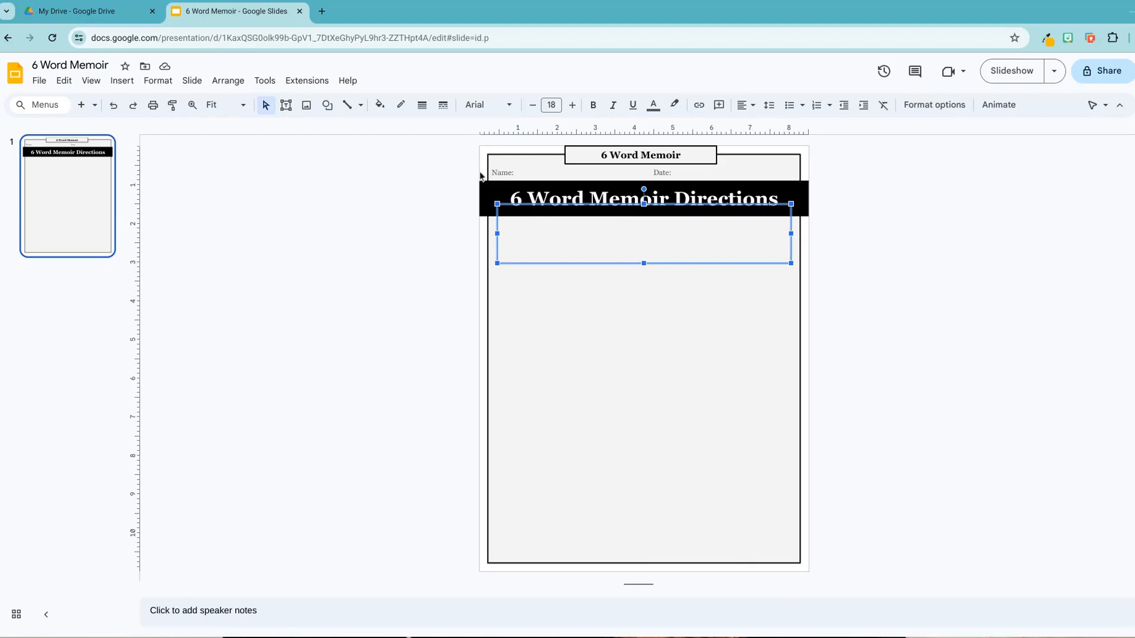
Give the text box below the banner a black border 3 px thick.
click(401, 106)
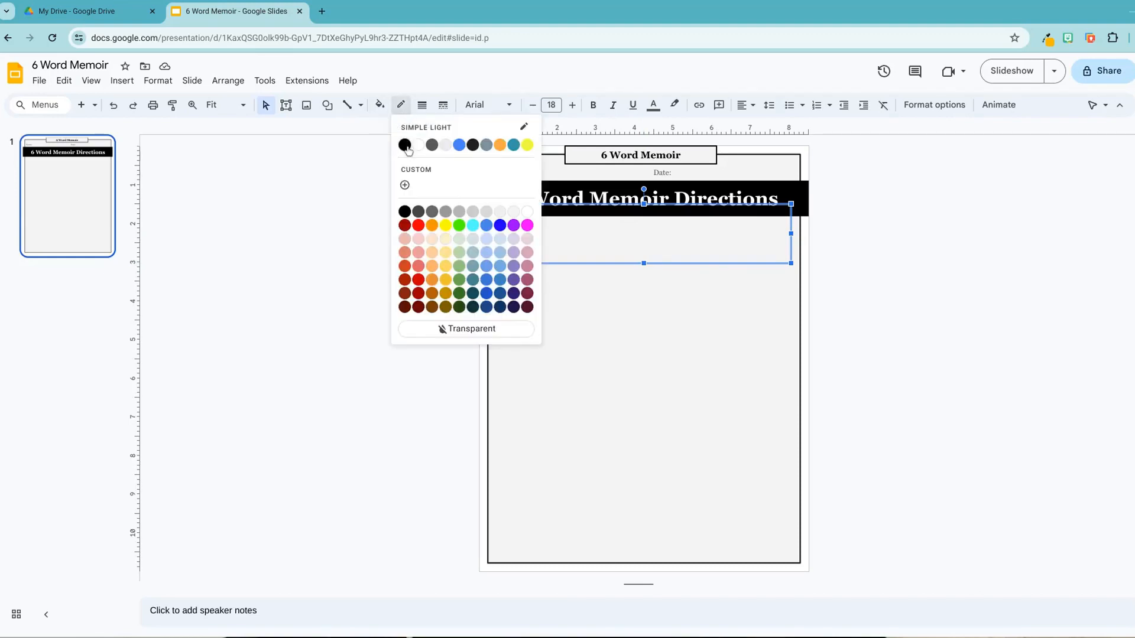
click(406, 146)
click(422, 106)
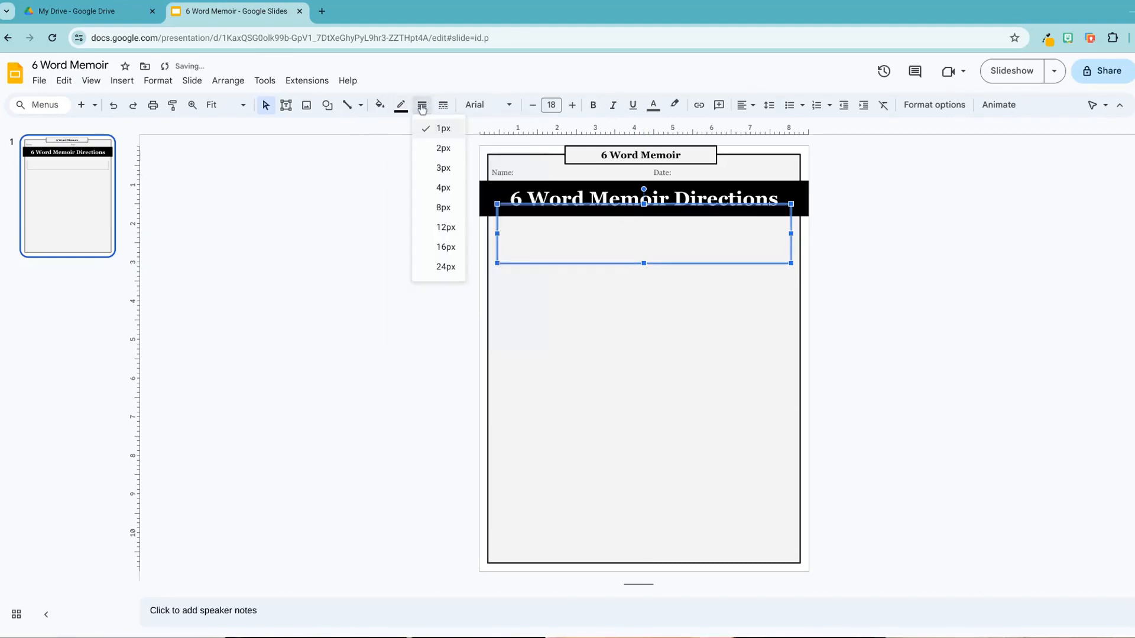
click(432, 169)
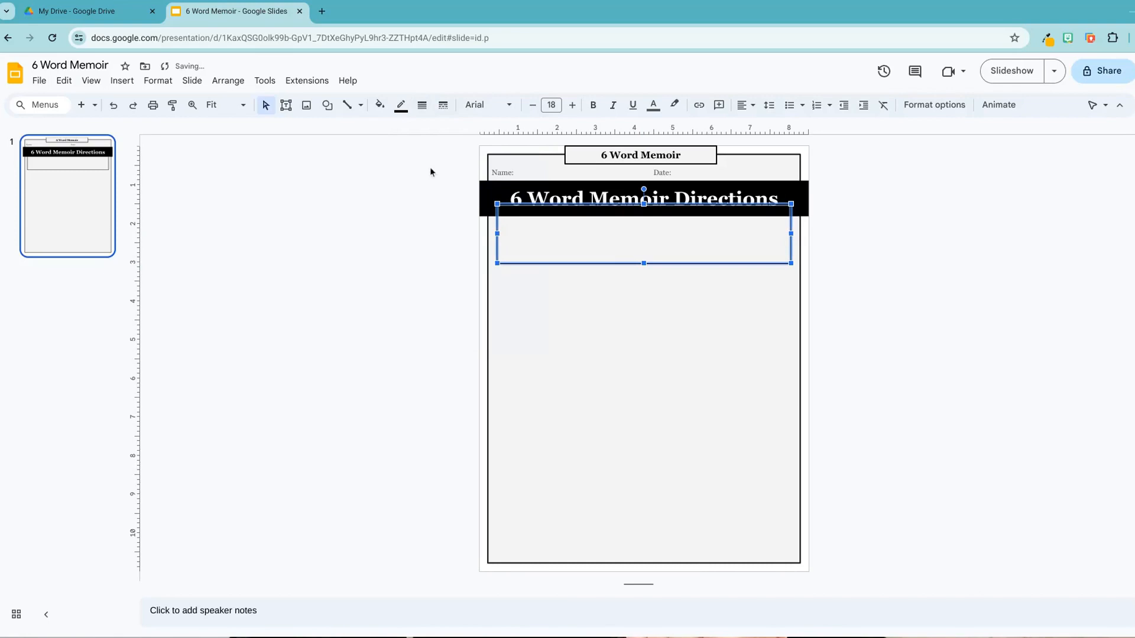
click(841, 216)
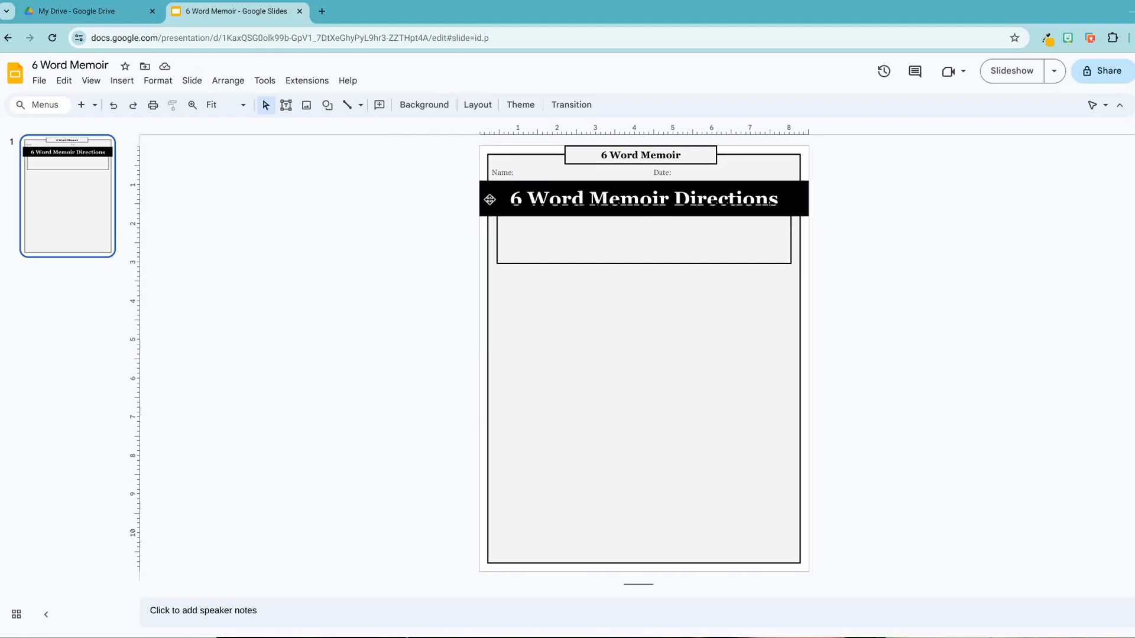
Bring the black banner to the front so it covers the upper edge of the text box, and select the text box.
click(489, 200)
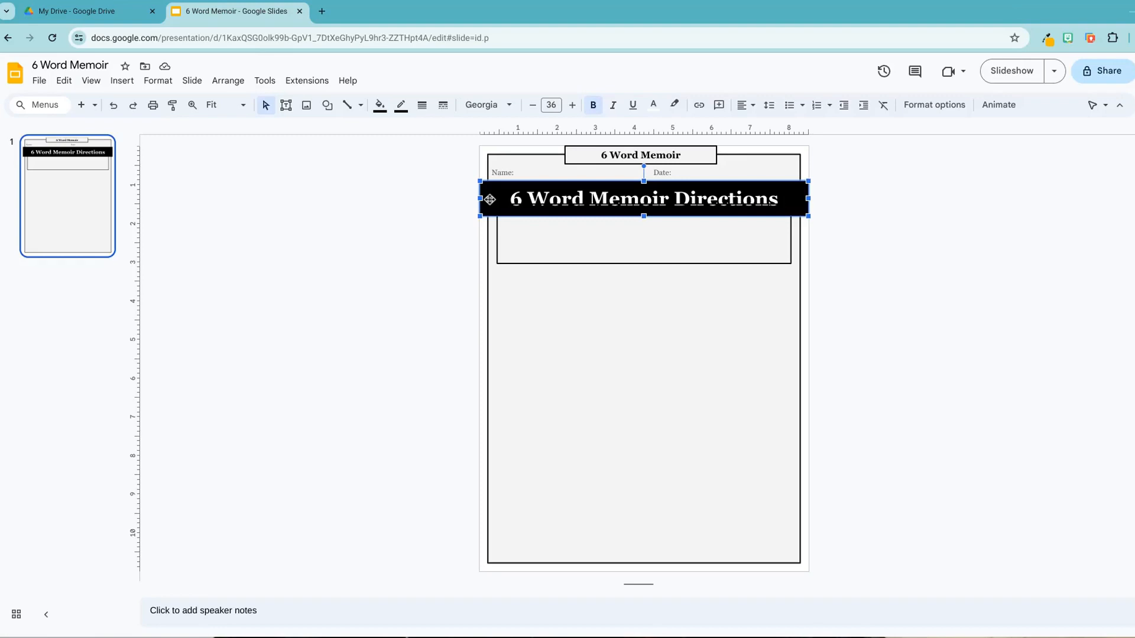
right_click(489, 200)
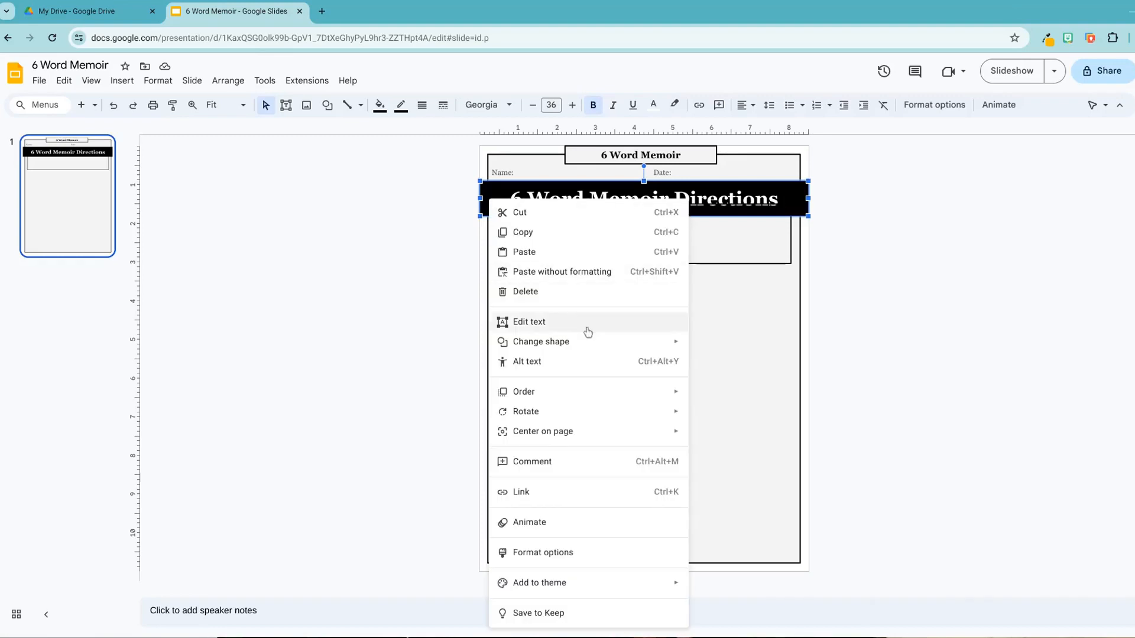
mouse_move(659, 399)
click(716, 400)
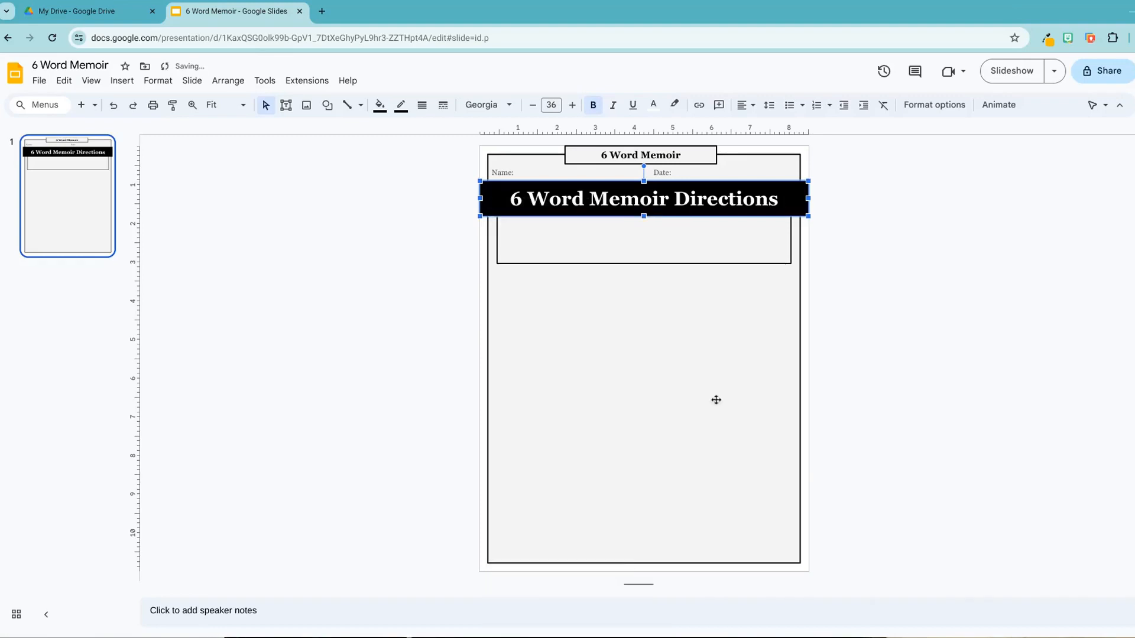
click(888, 291)
click(527, 242)
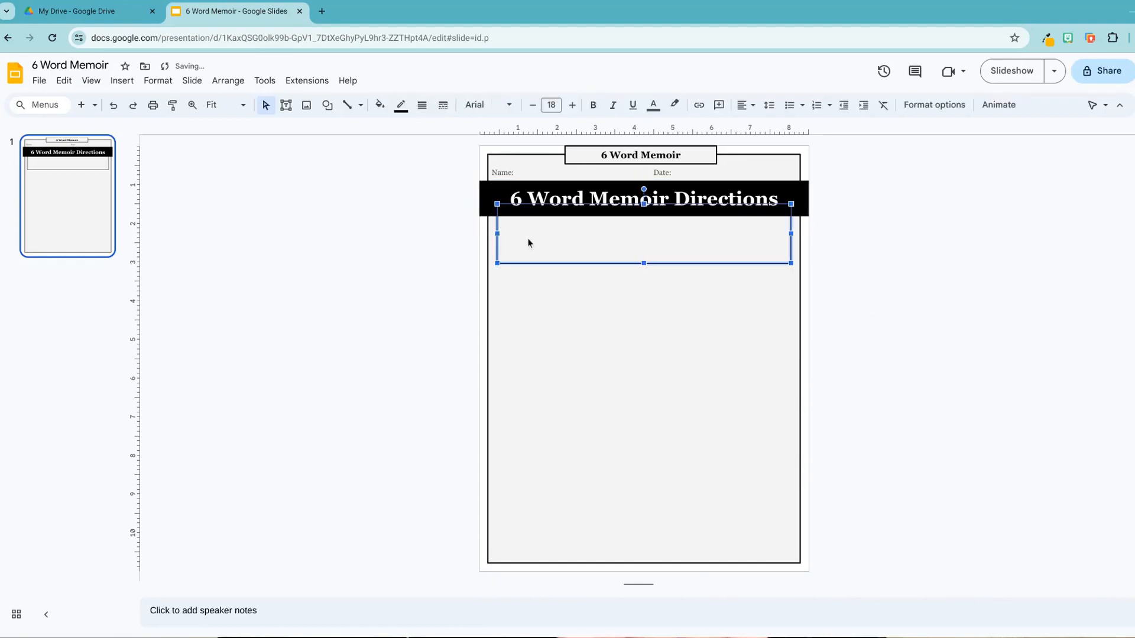
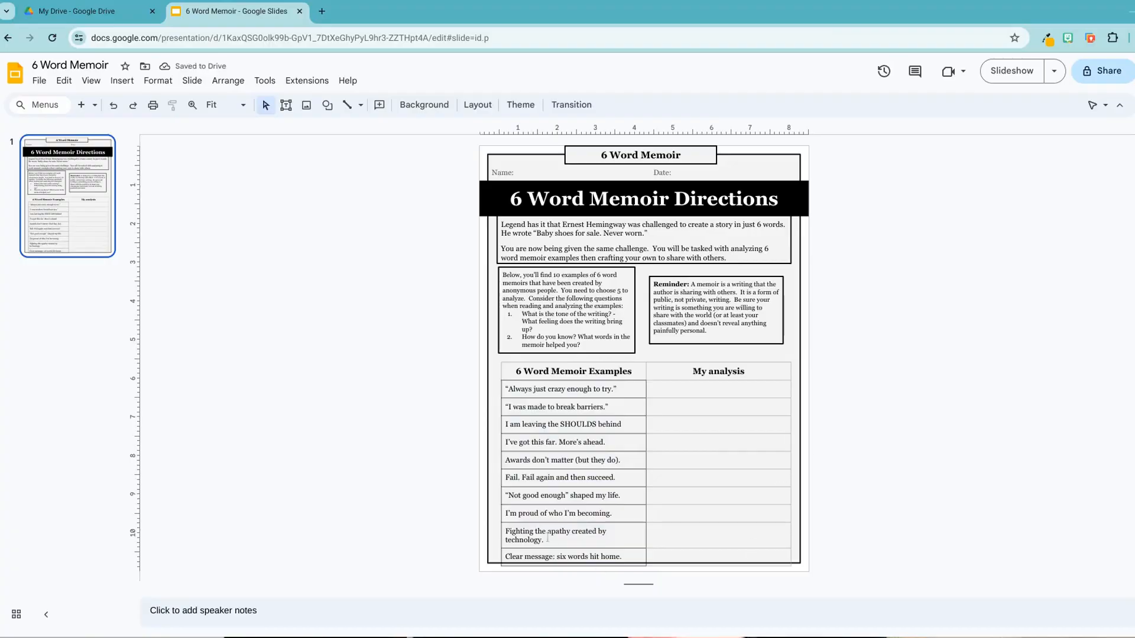
Set the examples table's header row to 14 points and remove its bold formatting.
click(191, 106)
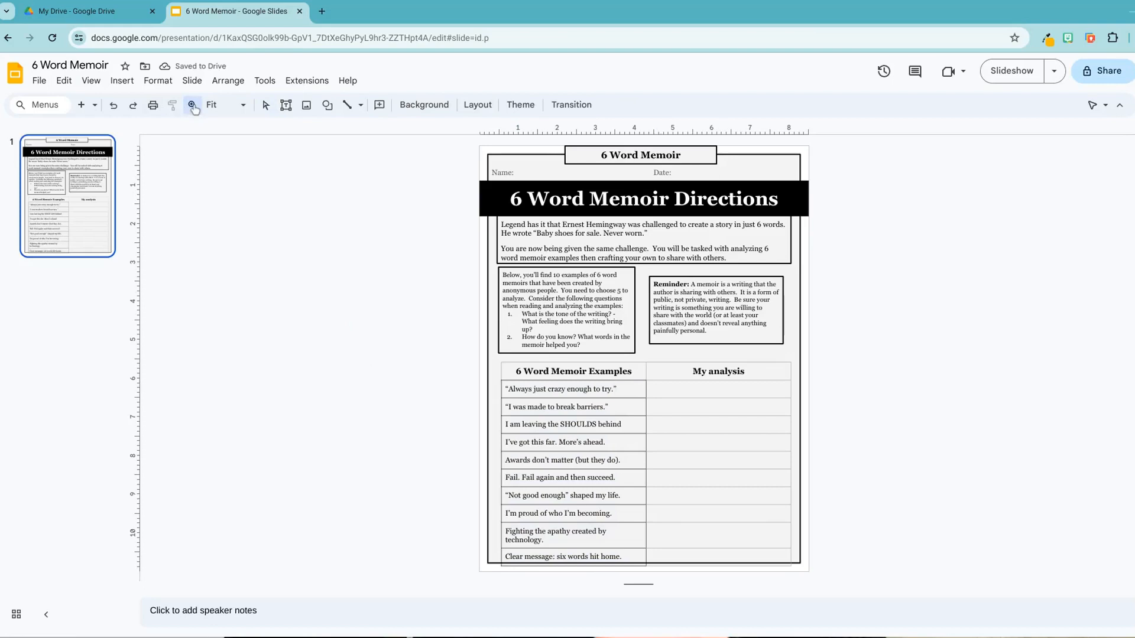
click(617, 549)
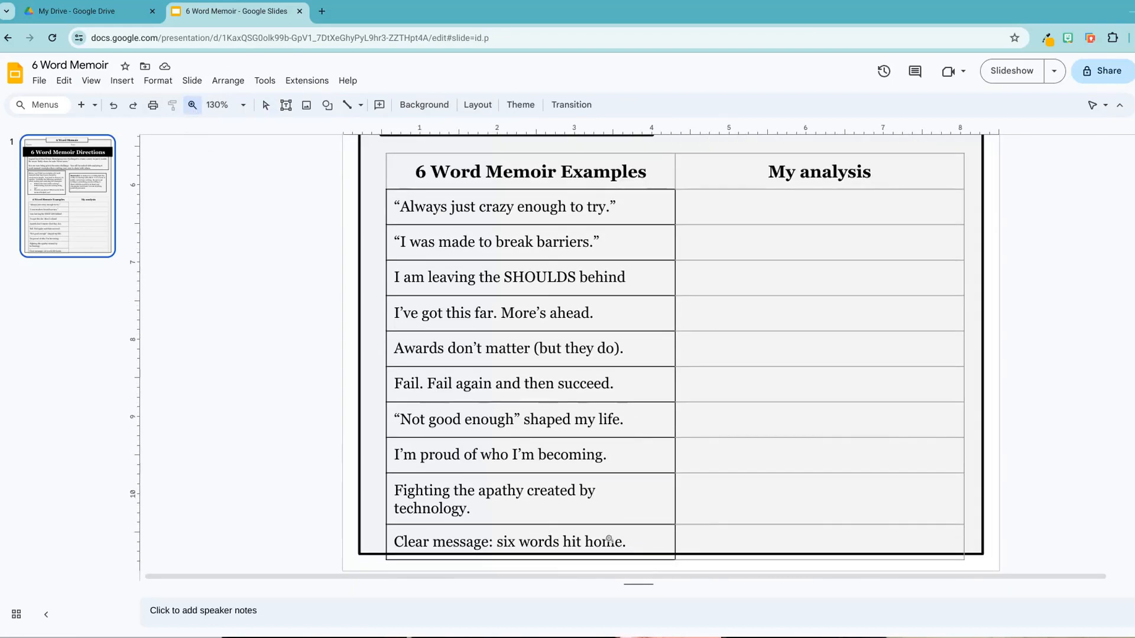
click(266, 105)
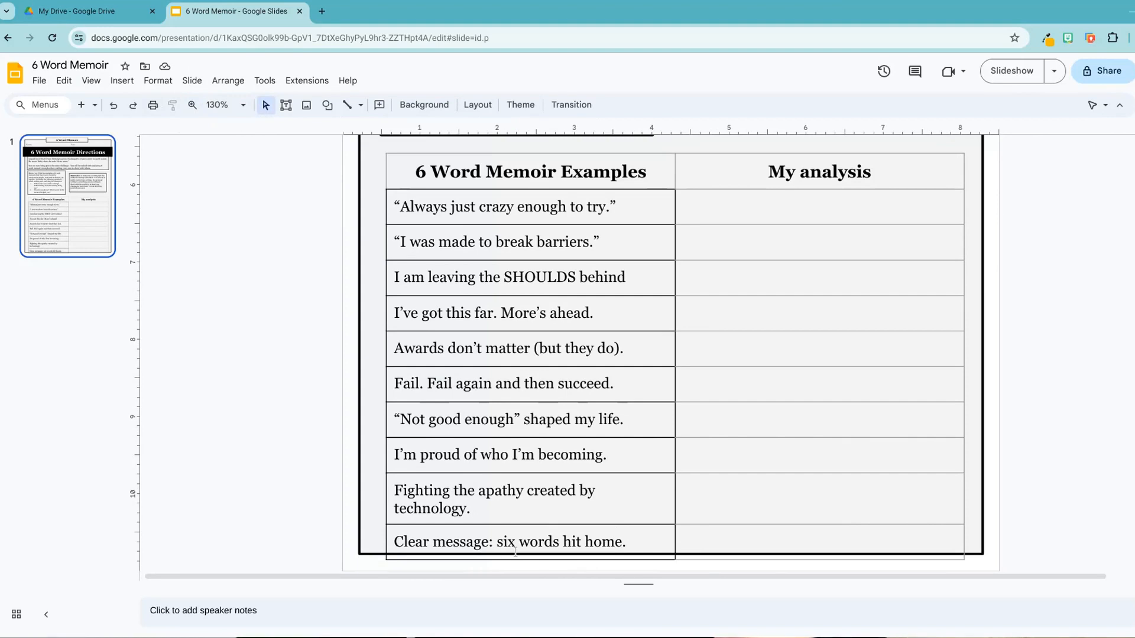
scroll(390, 249, up, 1)
drag(409, 223, 835, 182)
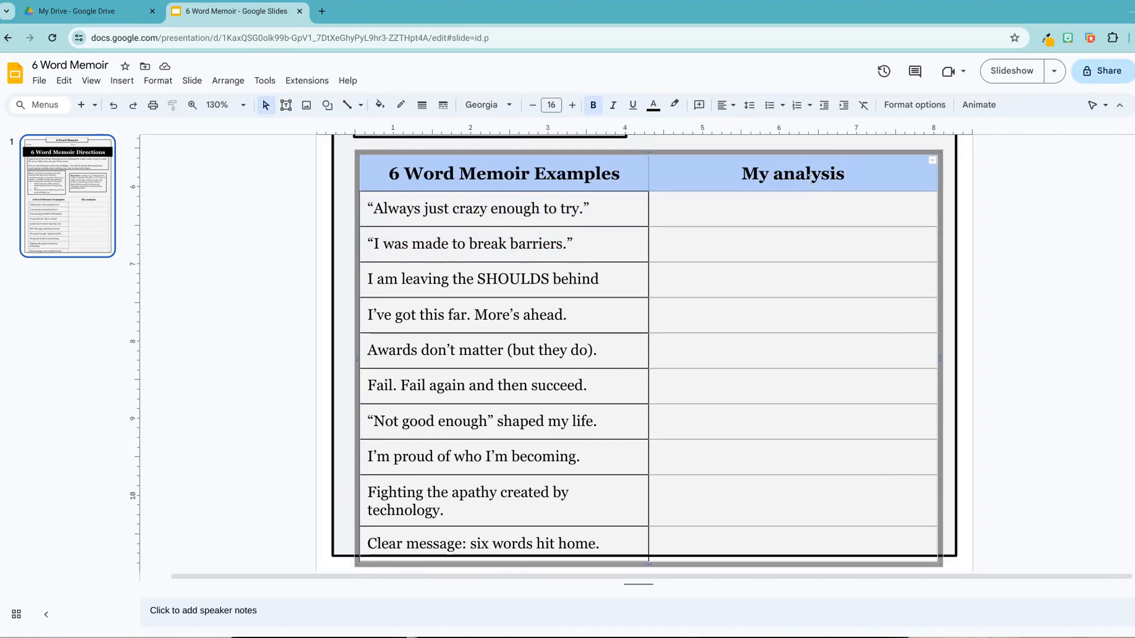
text(14)
key(Return)
click(593, 106)
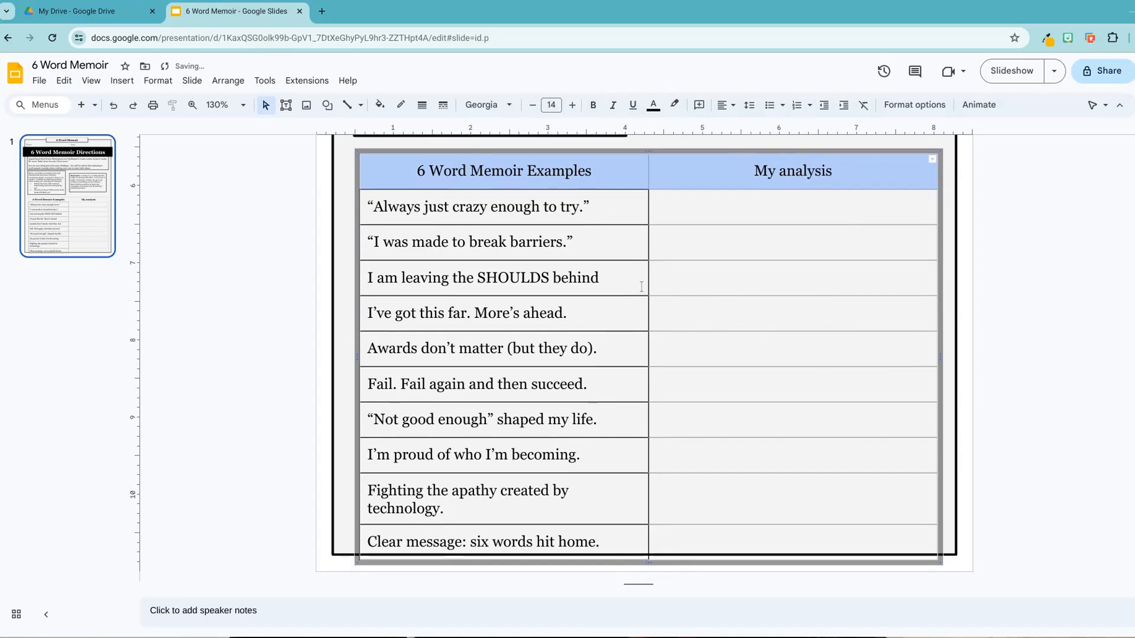
Reduce the examples table's height so its last row fits inside the page border.
drag(649, 562, 649, 545)
click(998, 476)
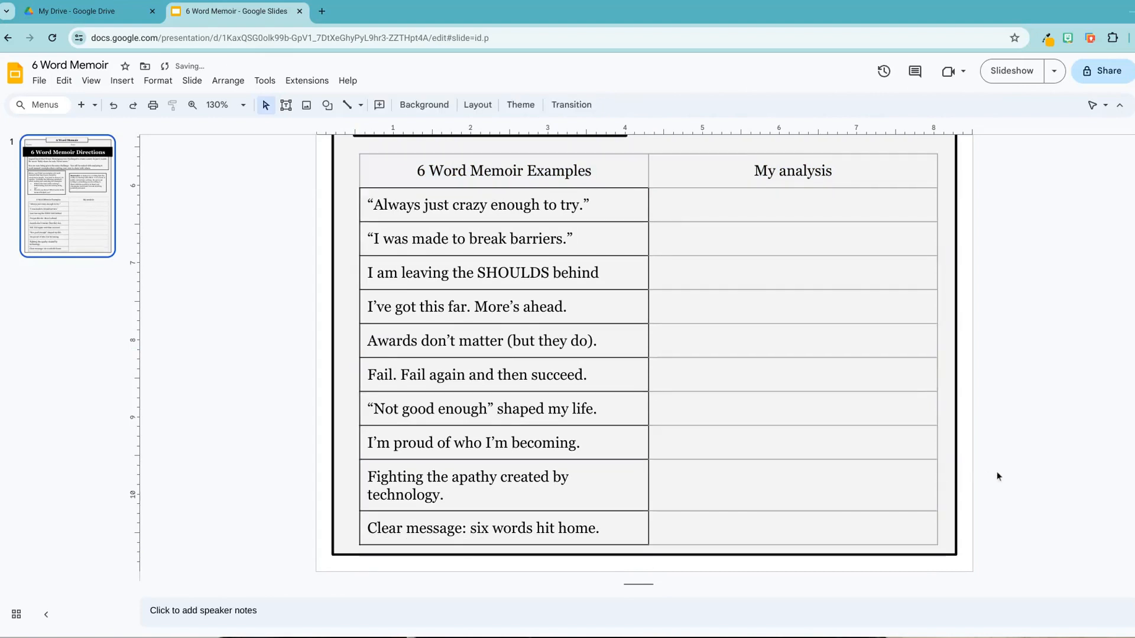
scroll(999, 470, up, 1)
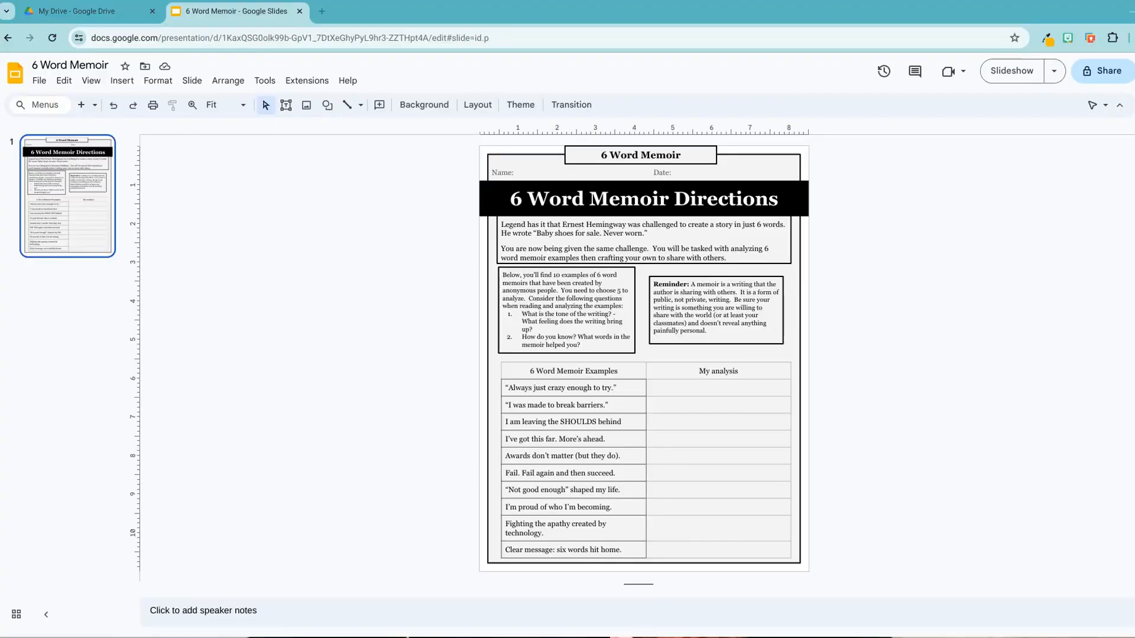
click(83, 105)
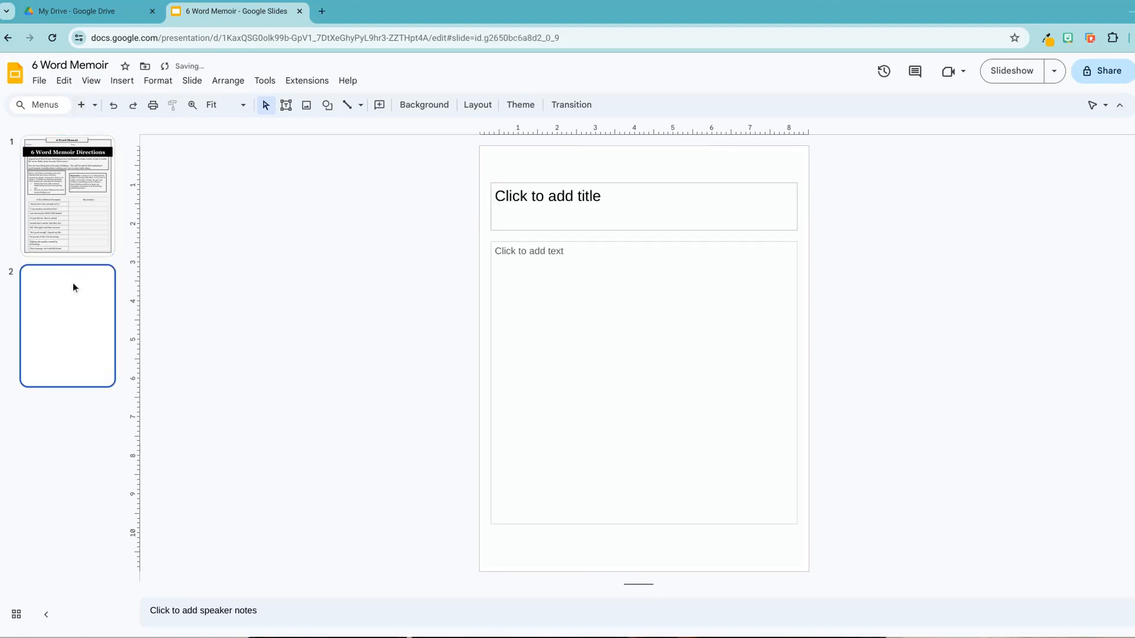
drag(540, 160, 596, 456)
key(ctrl+z)
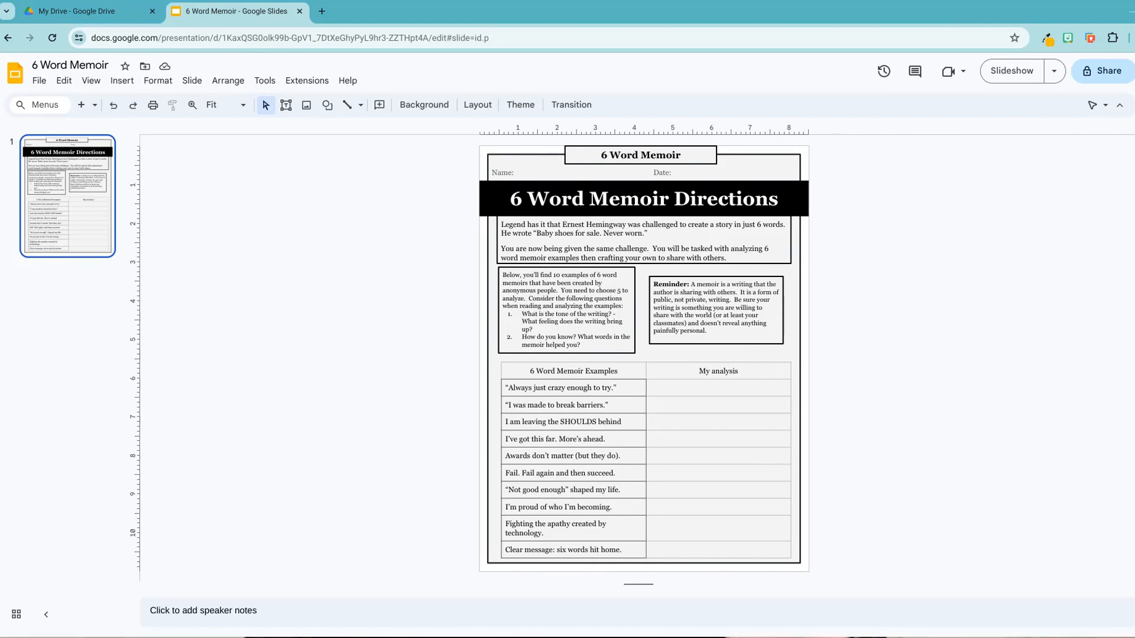
key(ctrl+d)
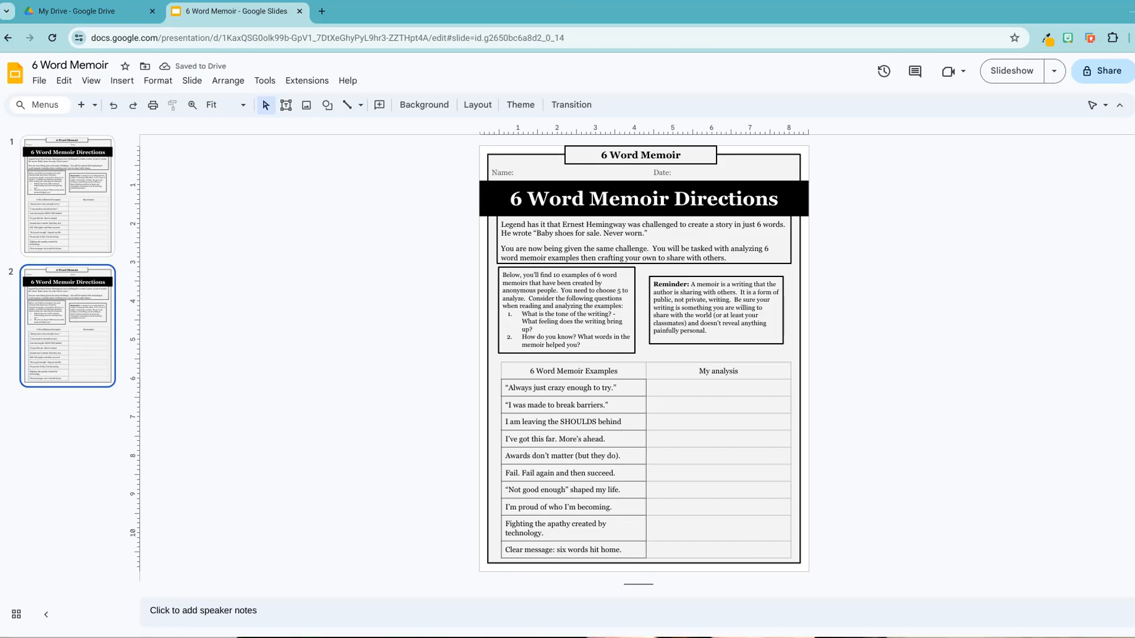
click(503, 193)
key(Delete)
click(520, 172)
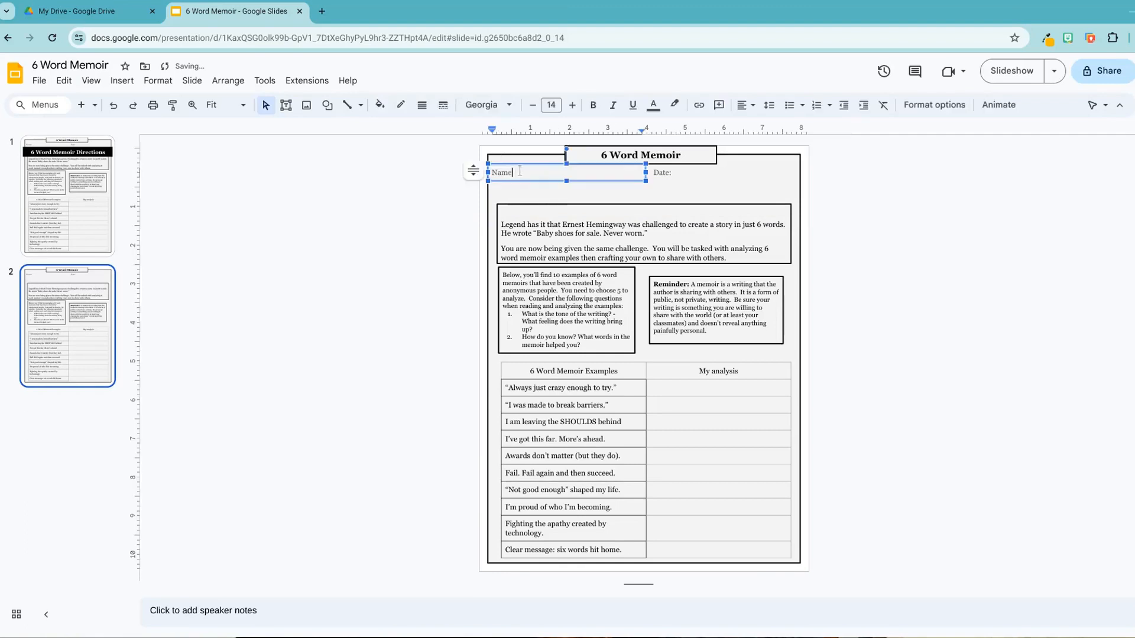
click(567, 164)
key(Delete)
click(662, 171)
key(Delete)
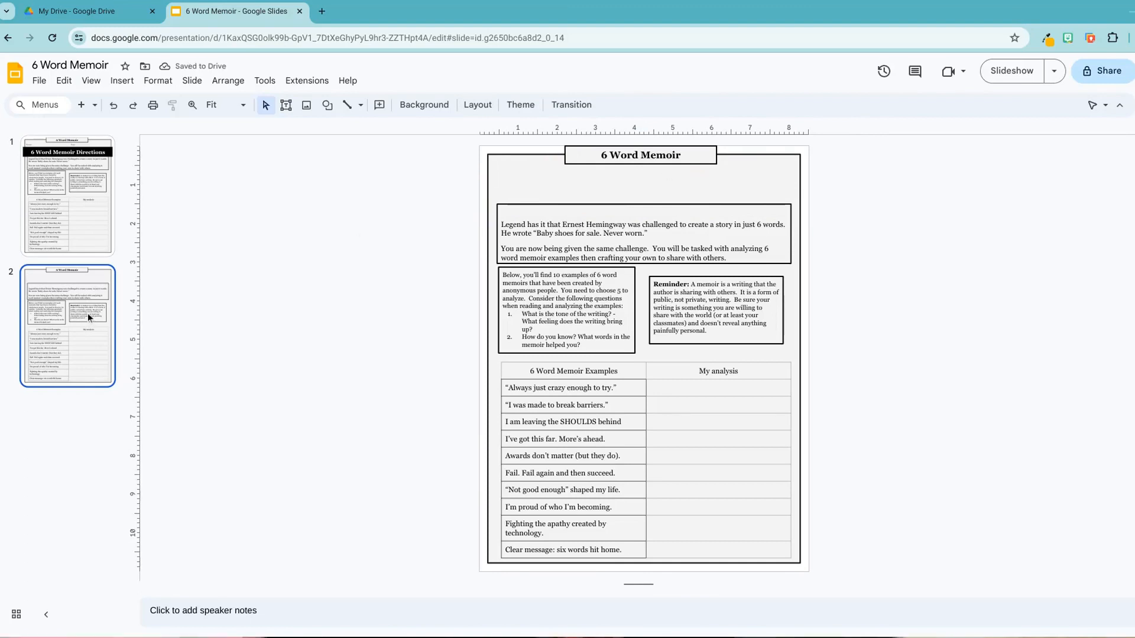
key(Delete)
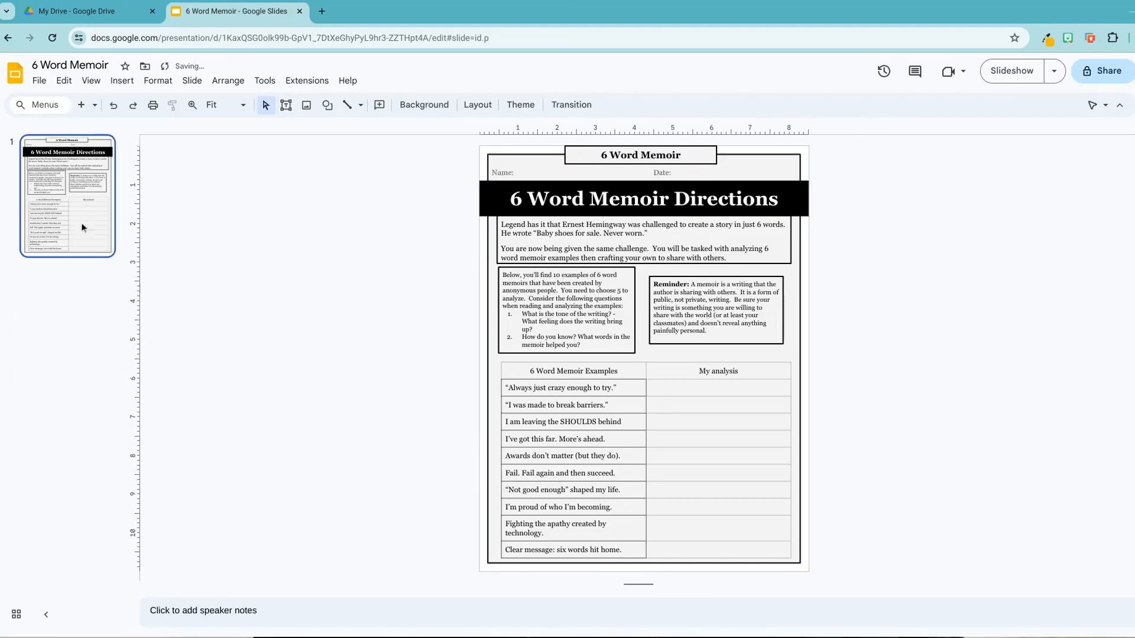
Add a second slide and delete its title and text placeholders to leave it blank.
click(81, 105)
drag(532, 167, 567, 555)
key(Delete)
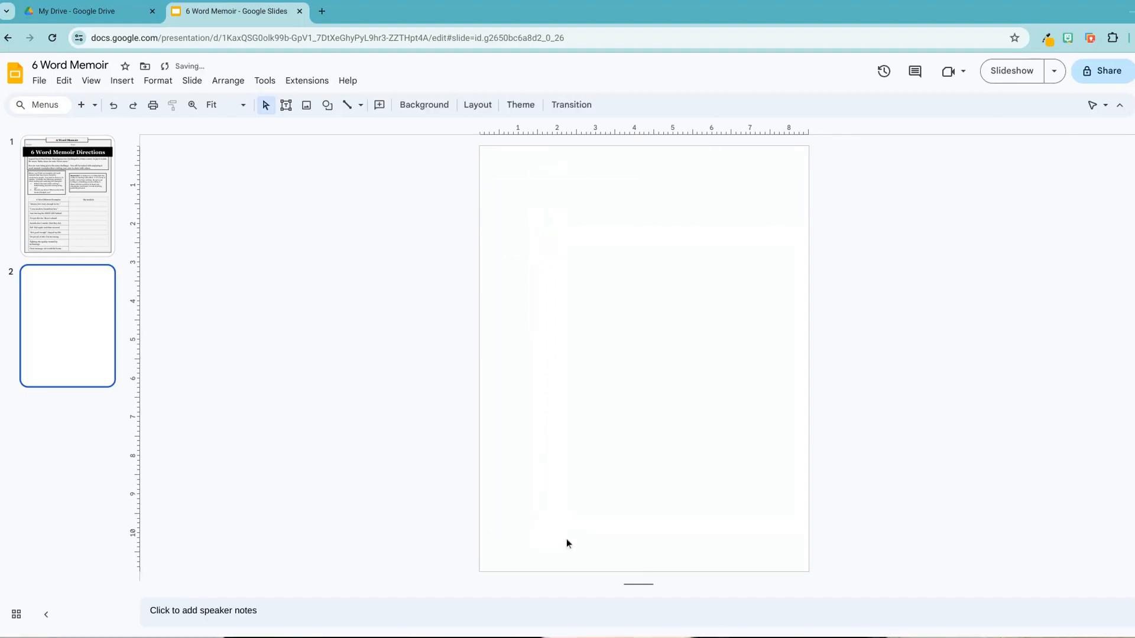
Copy the "6 Word Memoir" title box and the large page border from the first slide and paste them onto the blank second slide.
click(67, 195)
click(540, 150)
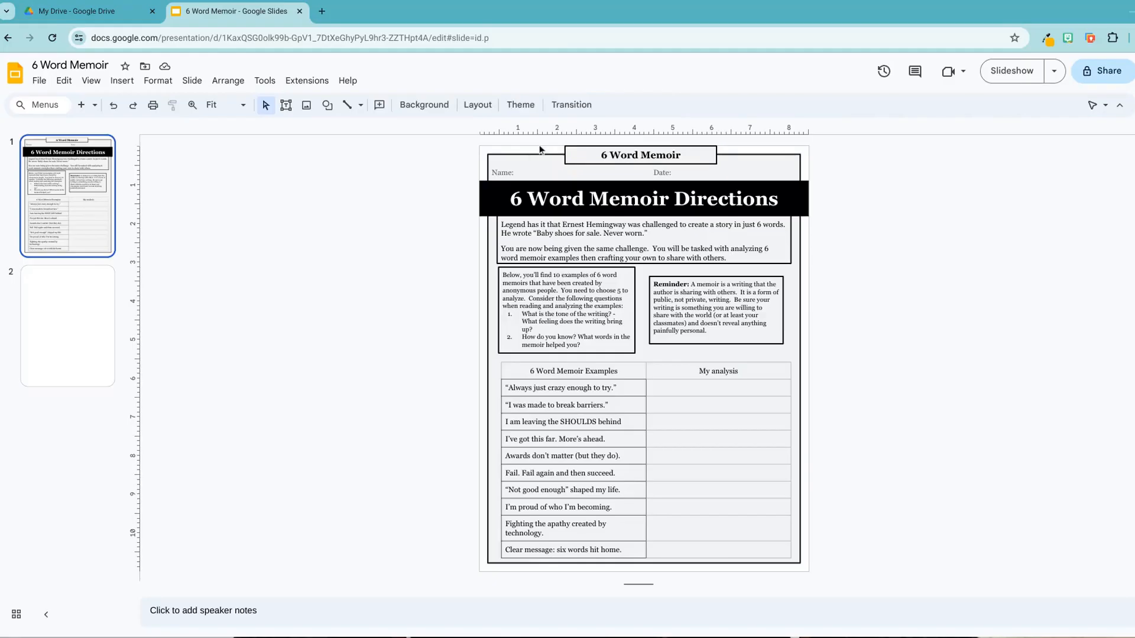
click(574, 150)
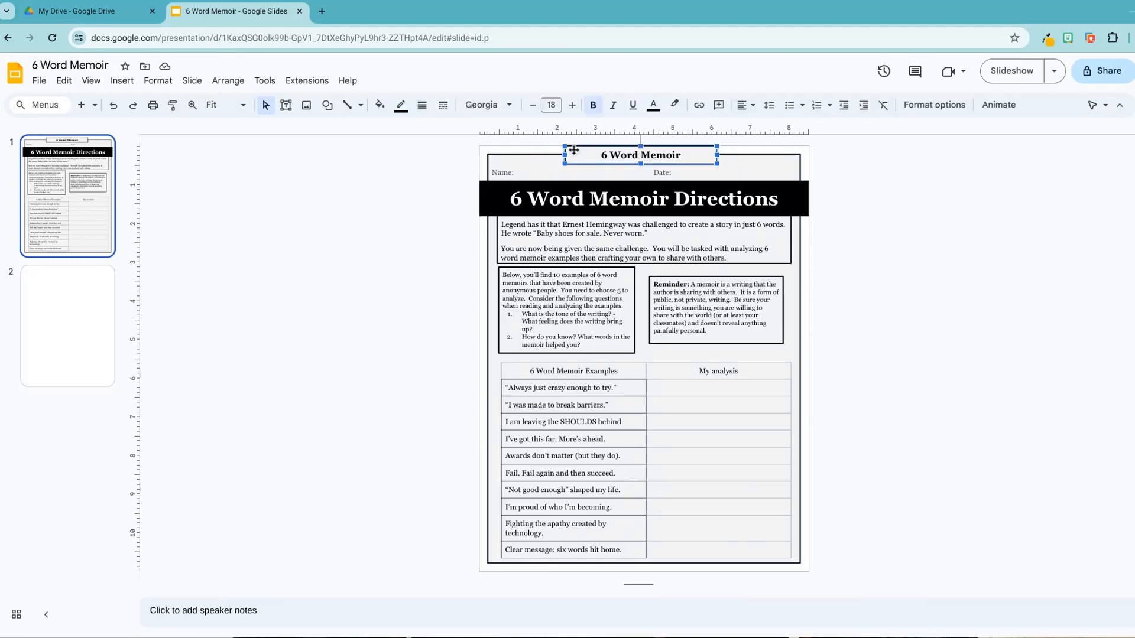
click(520, 155)
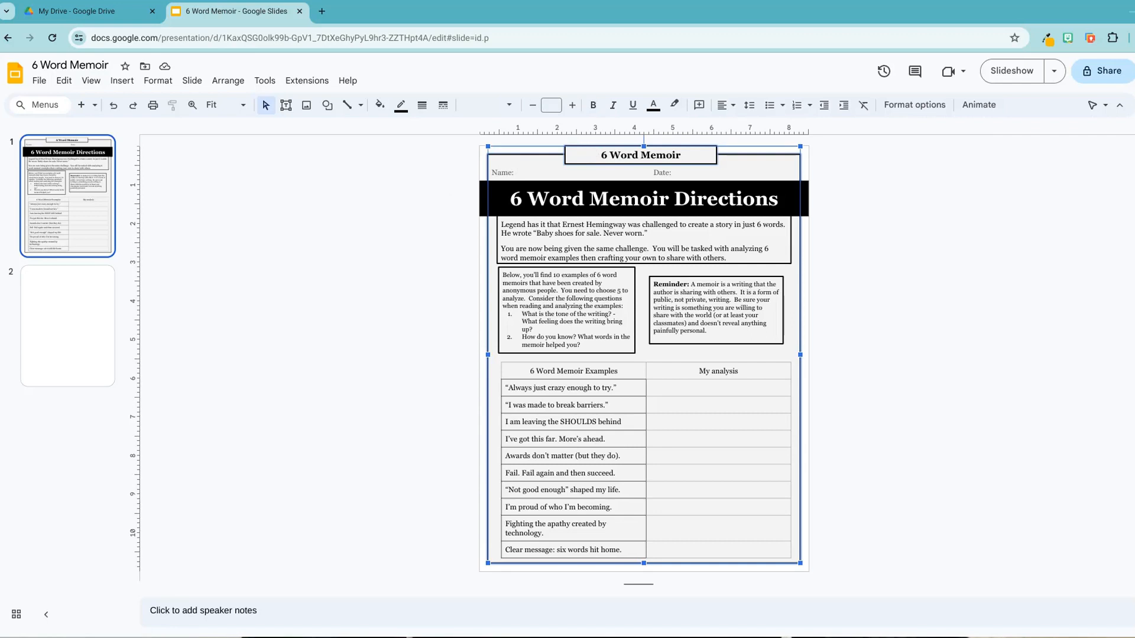
right_click(591, 153)
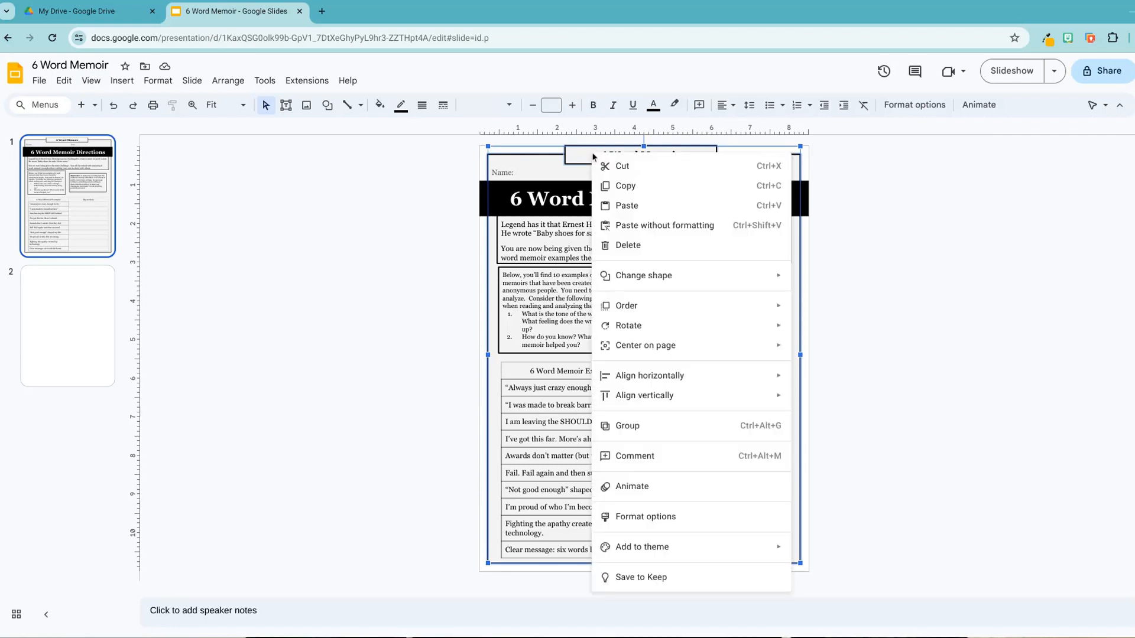
click(654, 187)
click(57, 320)
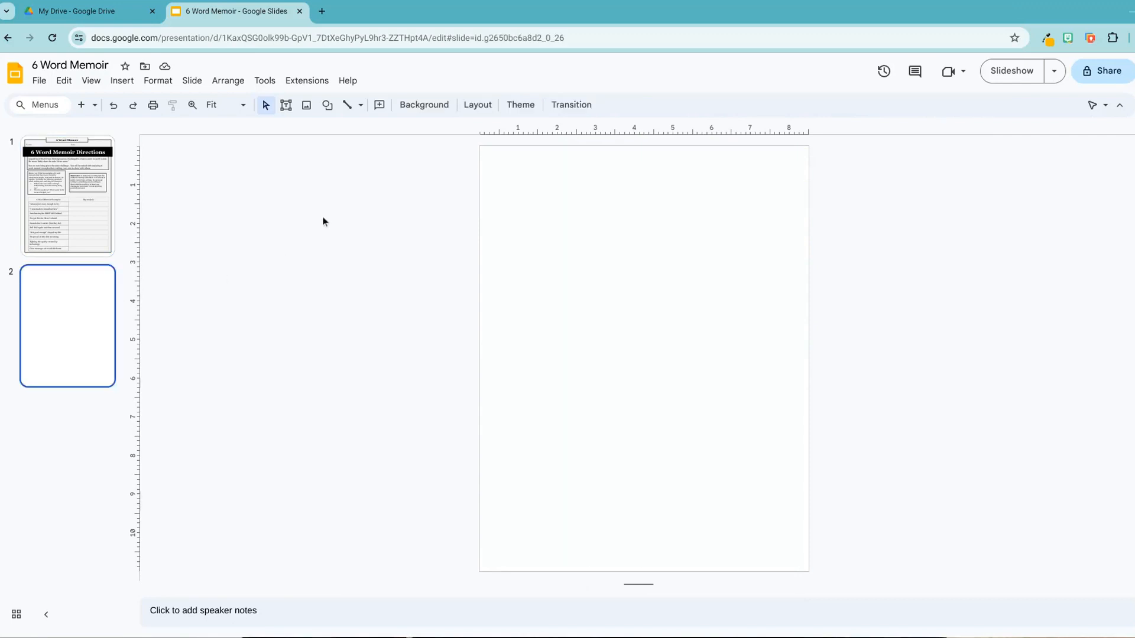
right_click(515, 233)
click(575, 282)
click(370, 255)
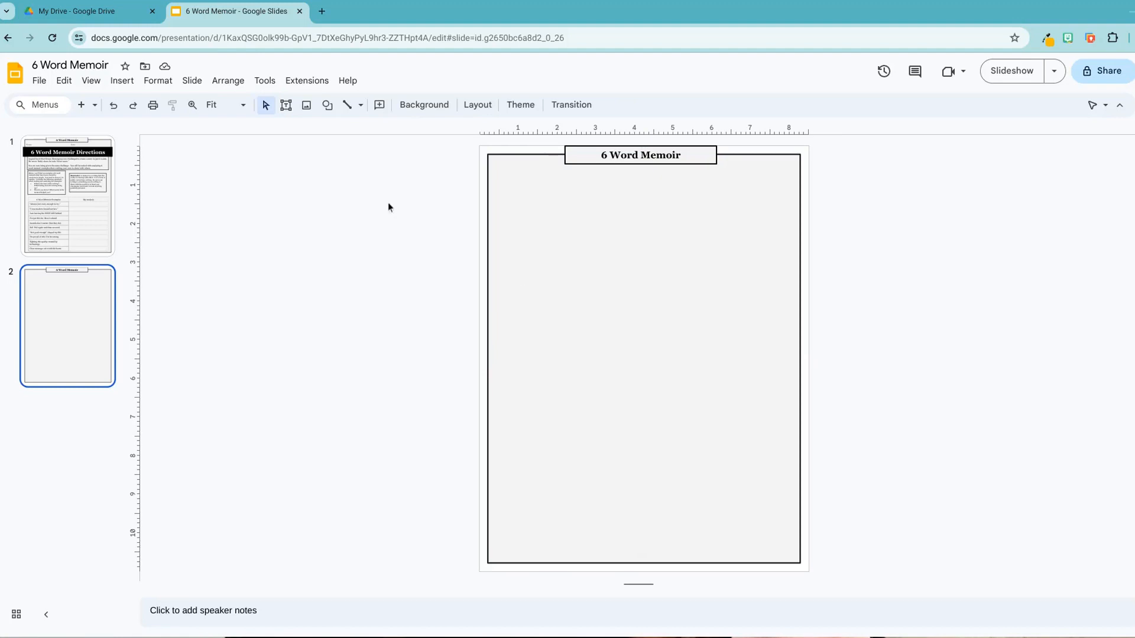
Draw a full-width rectangle about 1 inch tall below the second slide's title box, with black fill and black border.
click(330, 108)
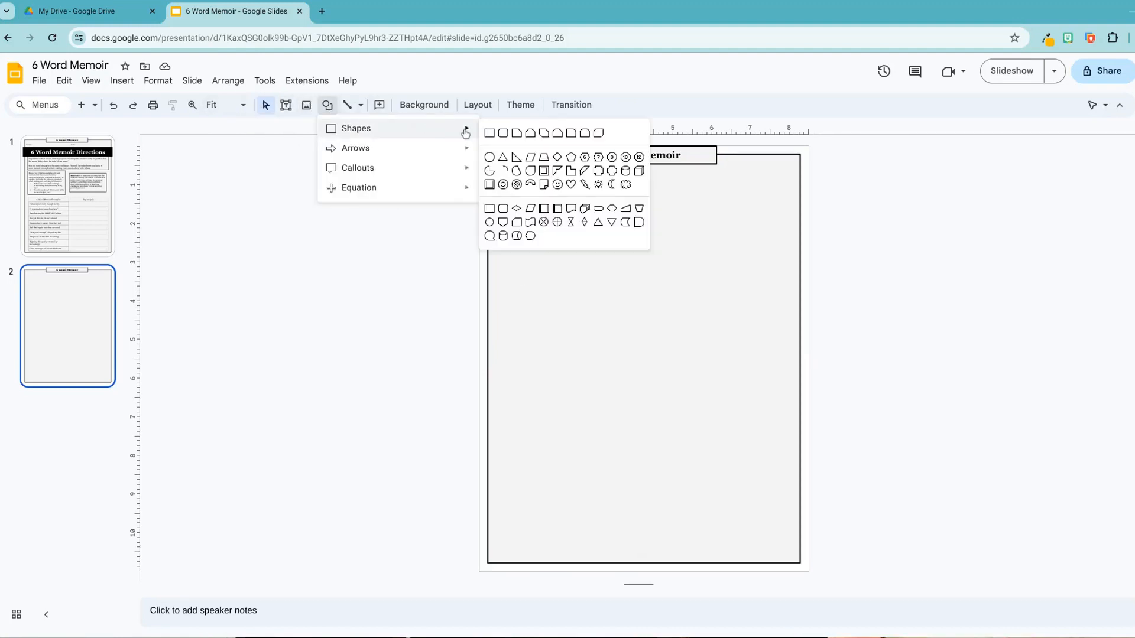
click(490, 134)
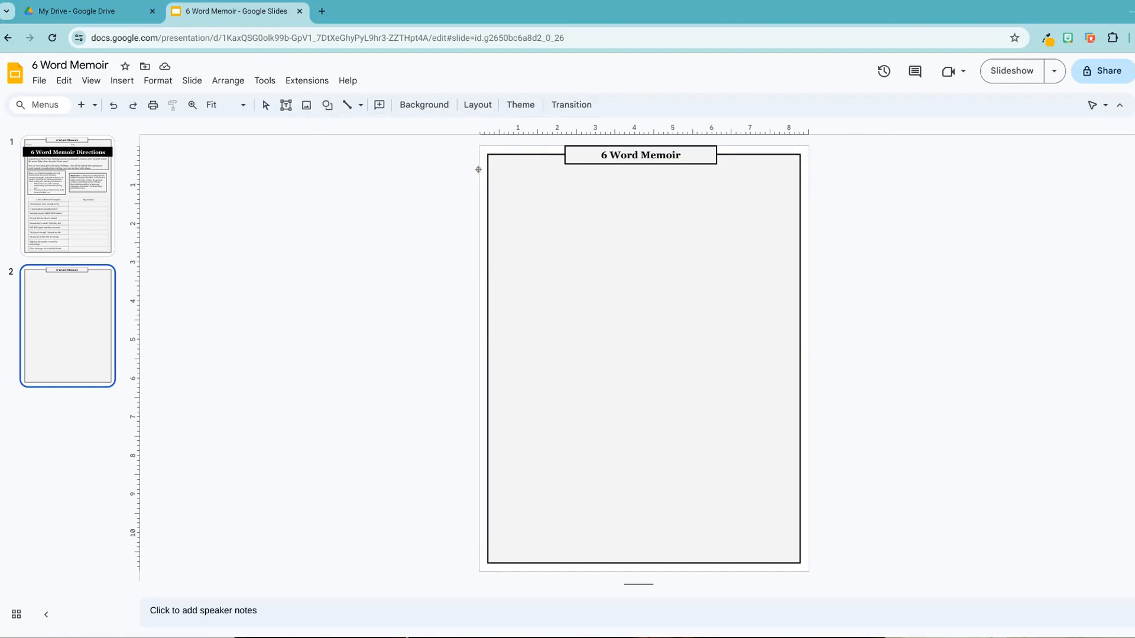
drag(478, 170, 809, 210)
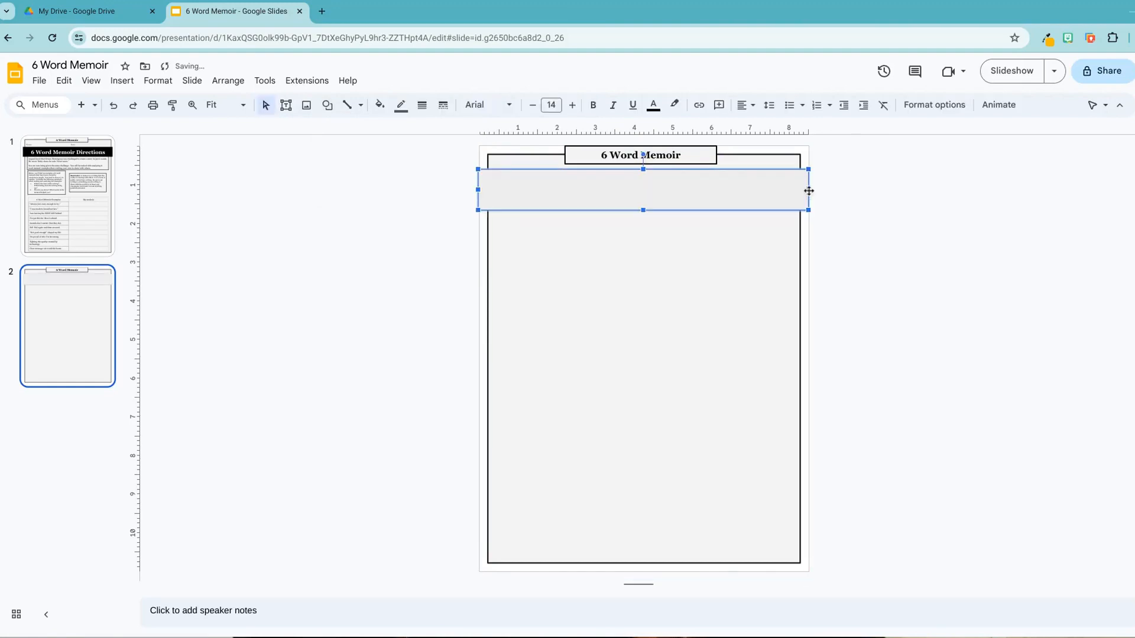
click(380, 105)
click(384, 169)
click(402, 108)
click(404, 146)
Add the heading "Planning" to the black banner in bold white 36-point Georgia.
click(486, 105)
click(507, 230)
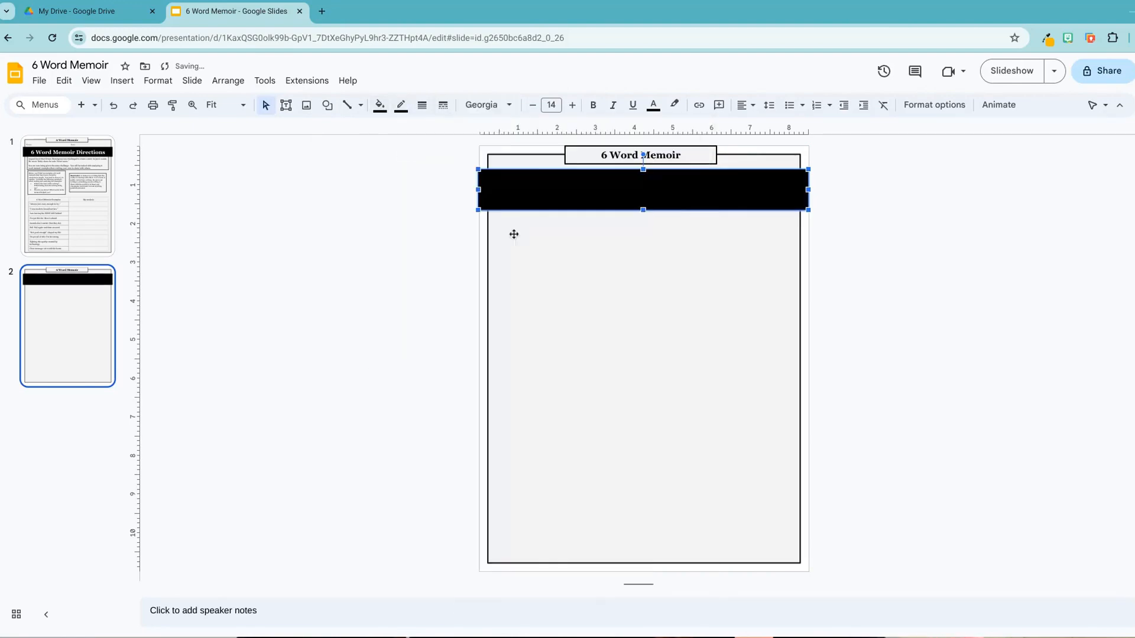
click(653, 107)
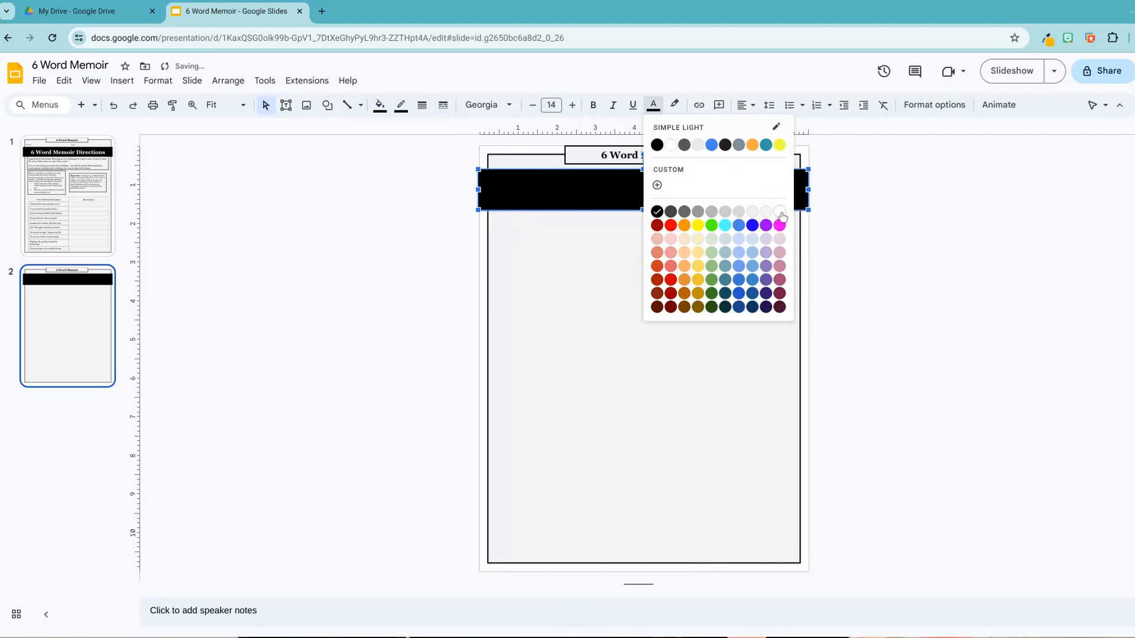
click(780, 213)
click(551, 105)
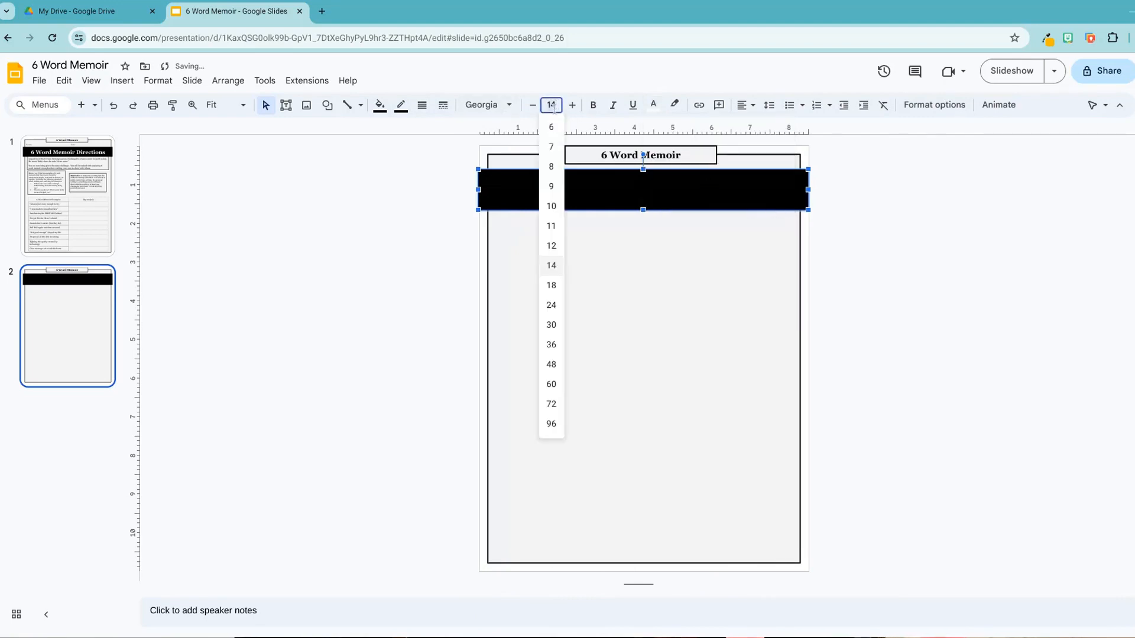
click(556, 345)
text(Planning)
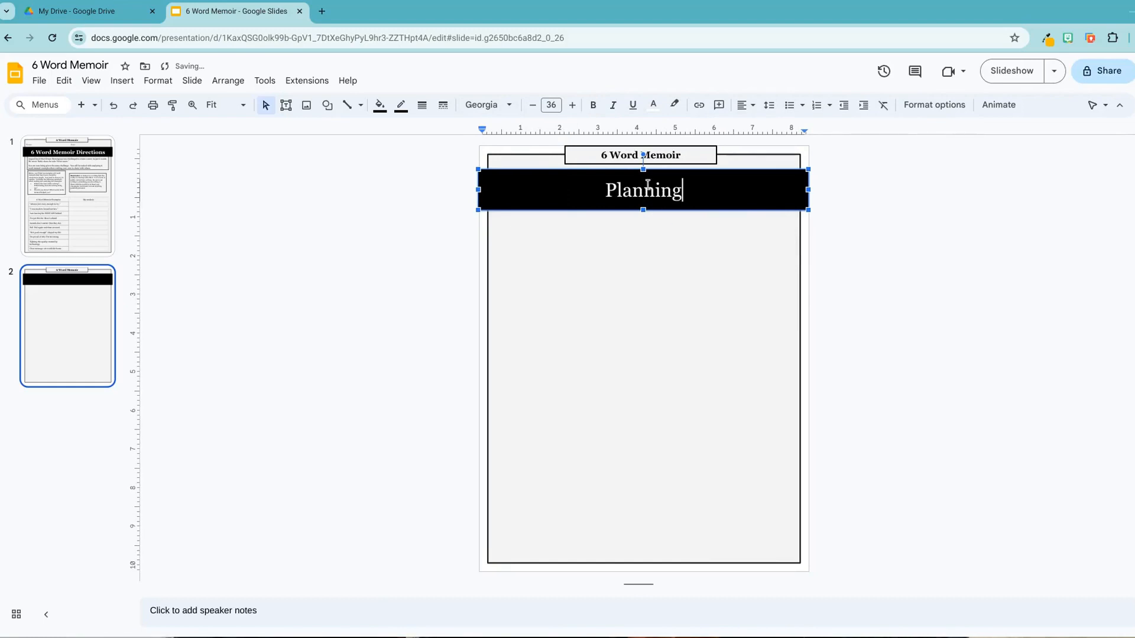
double_click(644, 195)
key(ctrl+b)
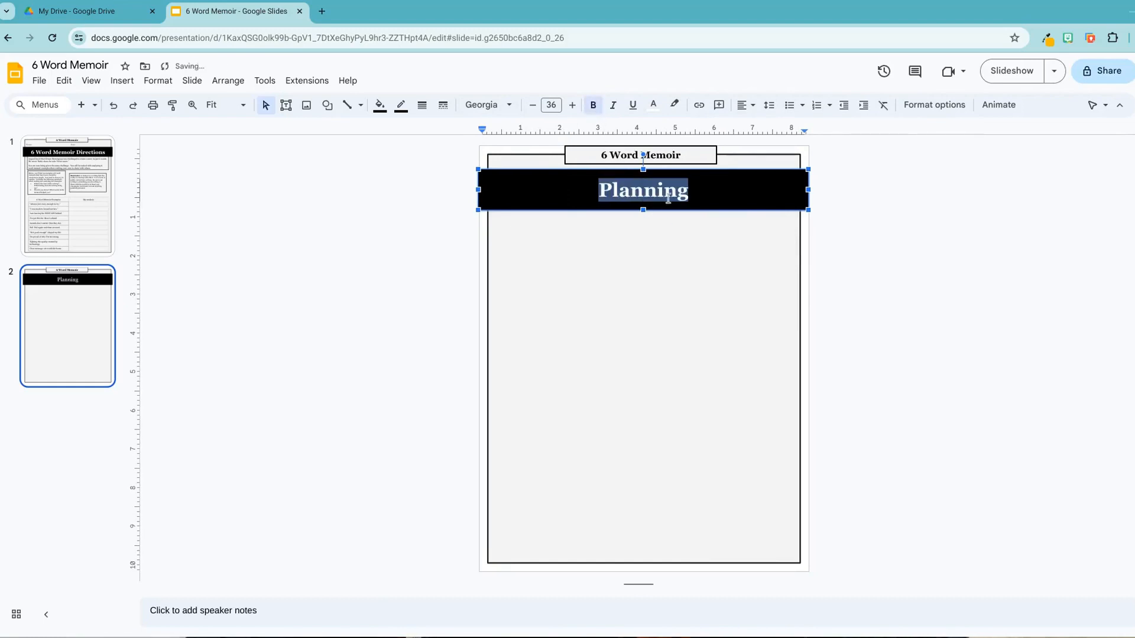
click(849, 244)
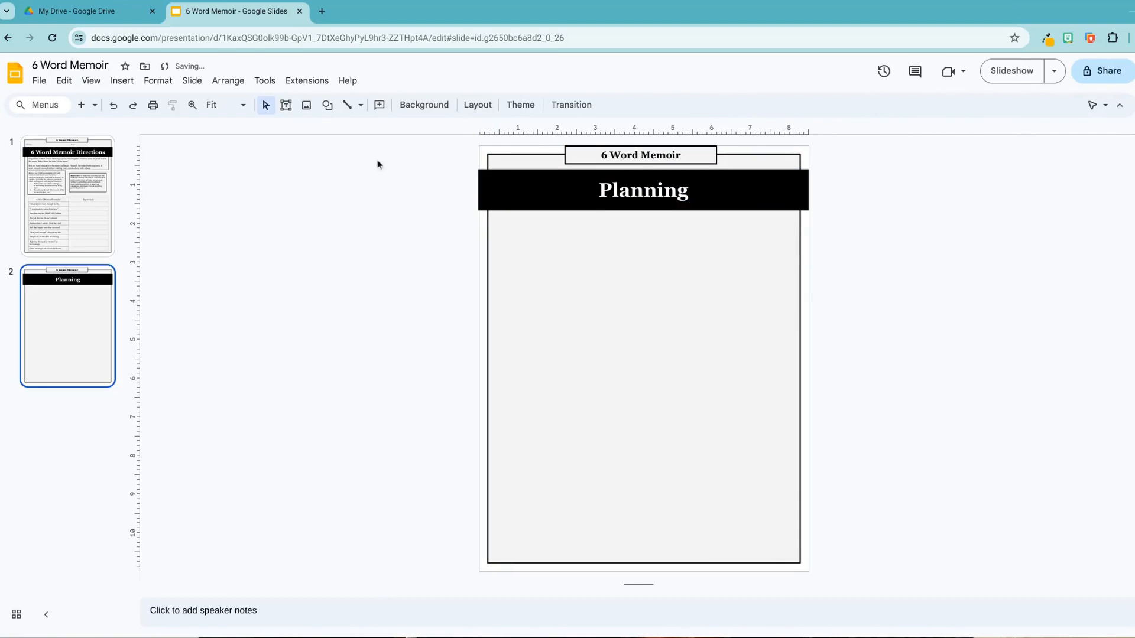
Add a text box about 7.3 inches wide overlapping the Planning banner's lower edge, with a thicker black border.
click(286, 107)
drag(509, 196, 792, 272)
drag(714, 198, 707, 199)
click(401, 106)
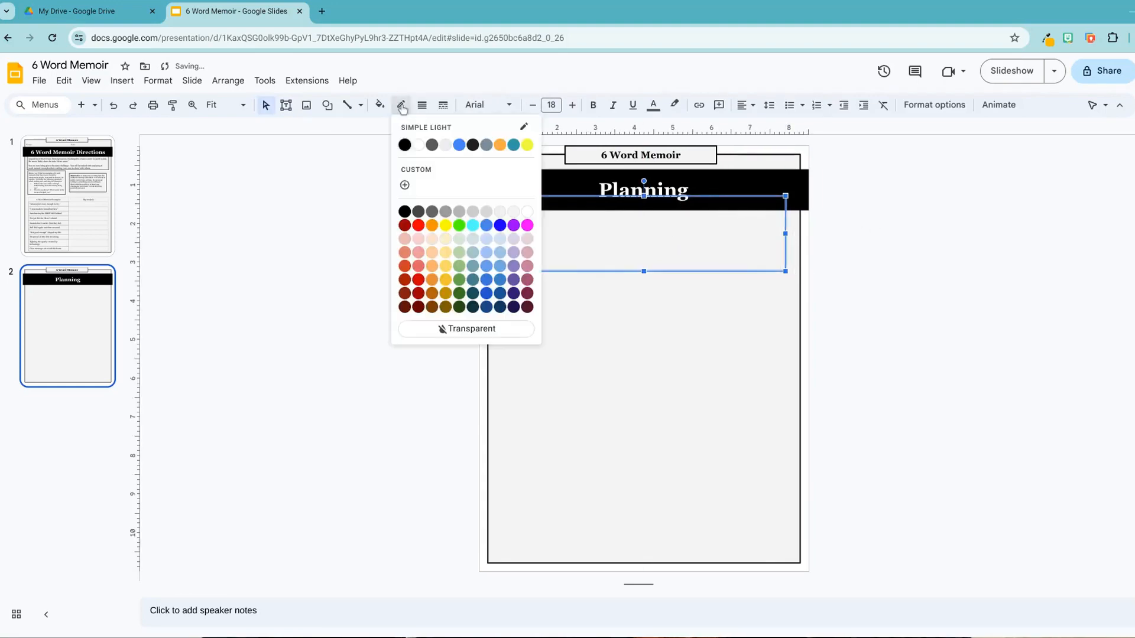
click(405, 144)
click(422, 105)
click(445, 174)
Bring the black Planning banner in front of the bordered text box.
click(494, 189)
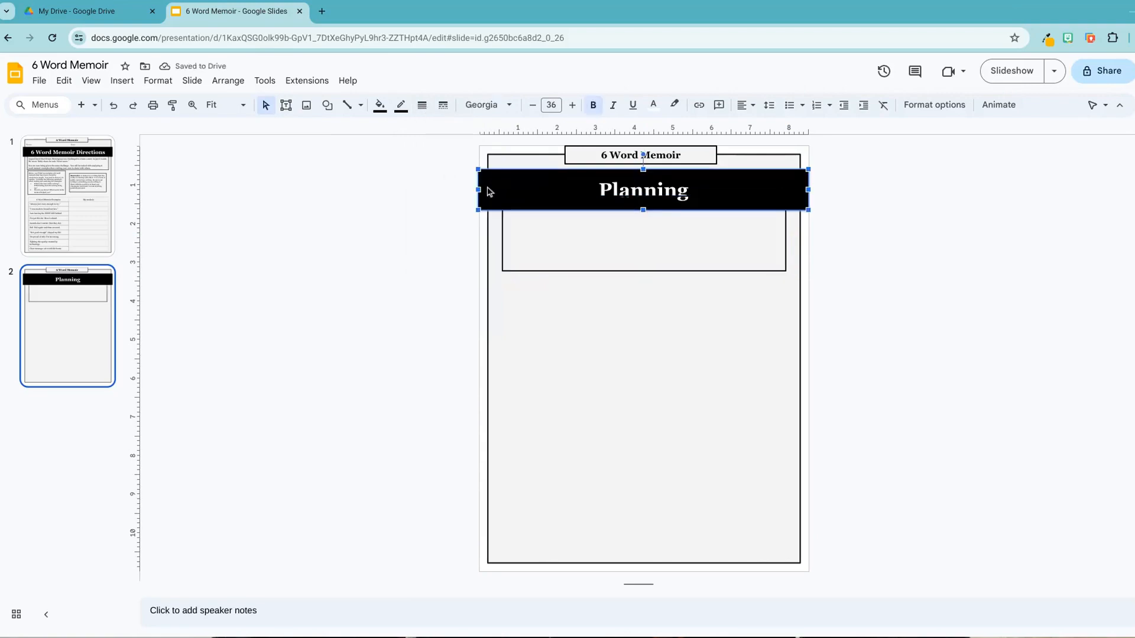
right_click(490, 191)
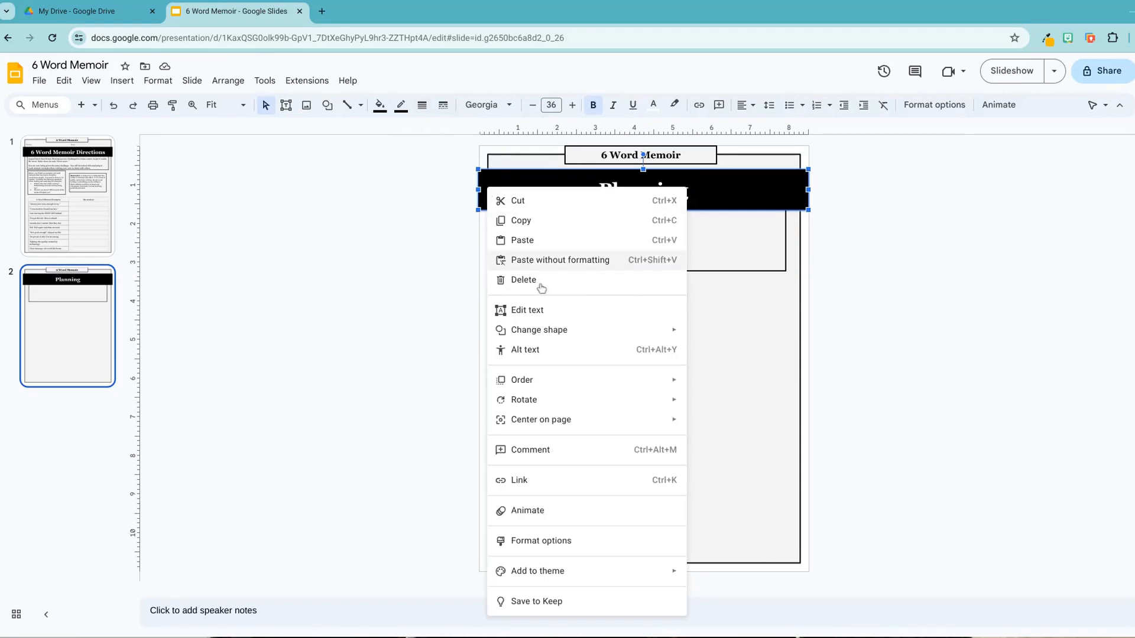
mouse_move(656, 386)
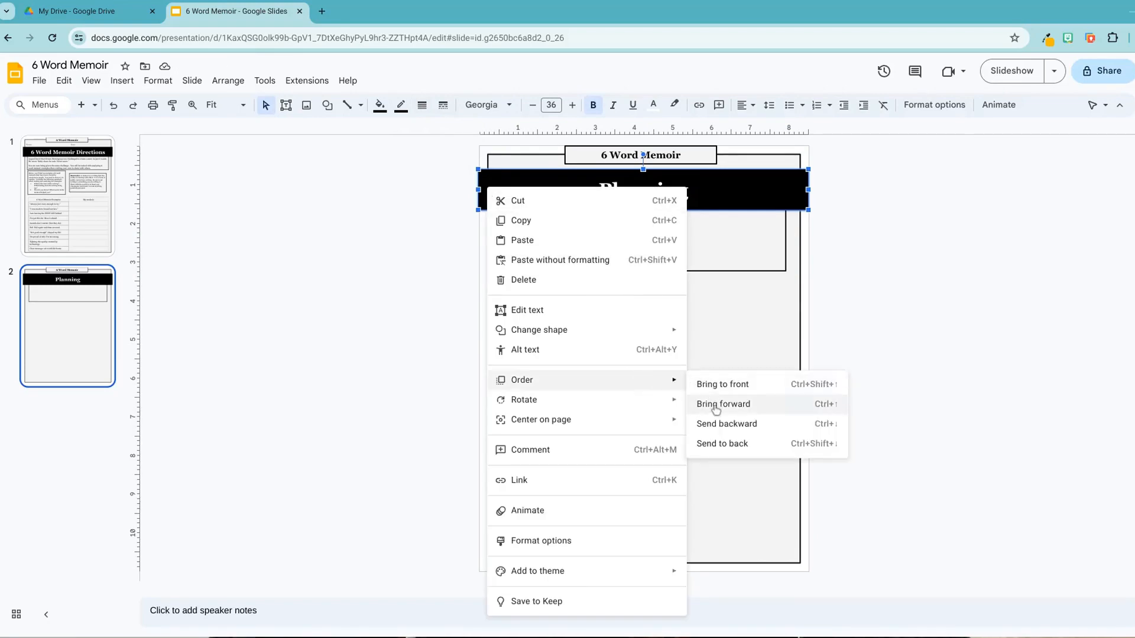
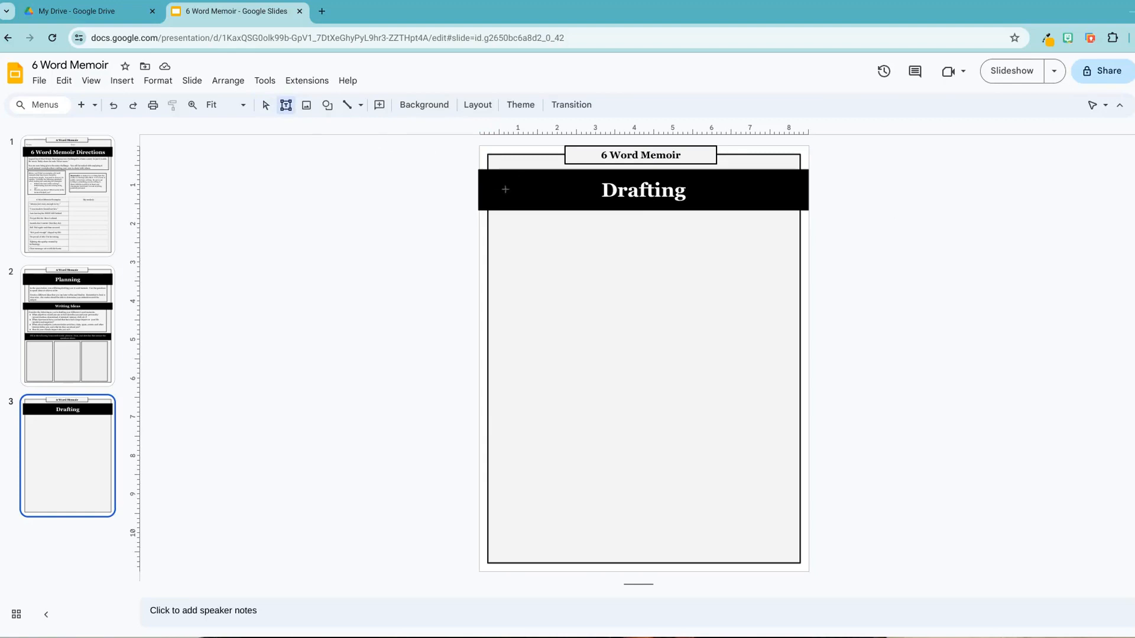
Draw a text box about 7.2 by 2.5 inches overlapping the Drafting banner's lower edge, with a thicker black border.
drag(571, 220, 787, 289)
drag(752, 194, 748, 194)
click(401, 106)
click(407, 146)
click(422, 105)
click(447, 171)
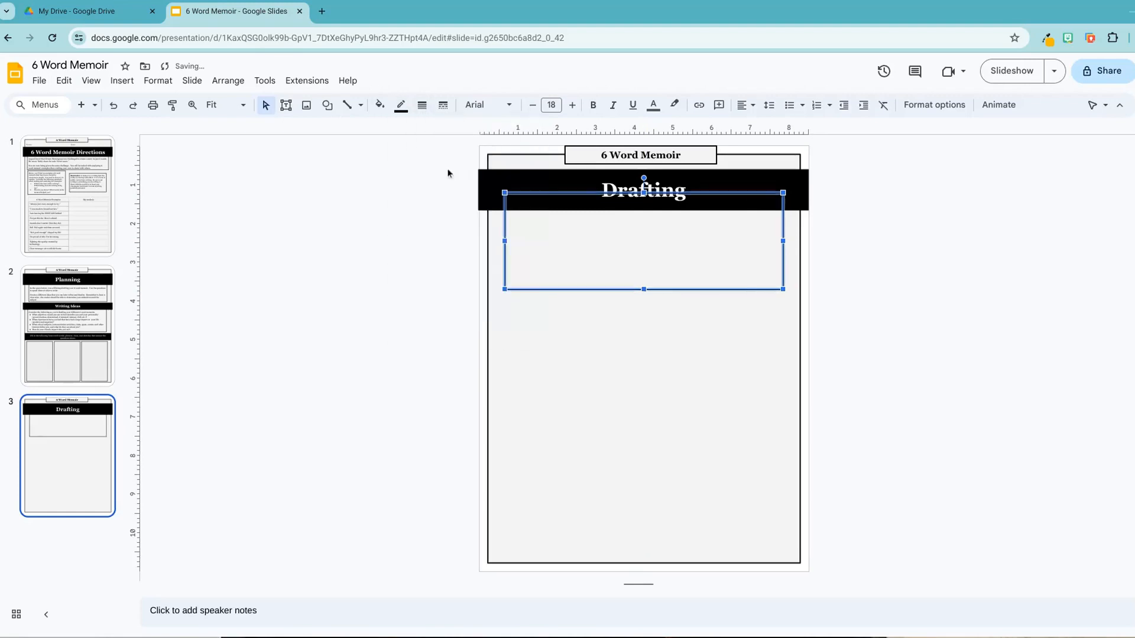
click(881, 226)
Bring the black Drafting banner in front of the bordered text box.
click(498, 188)
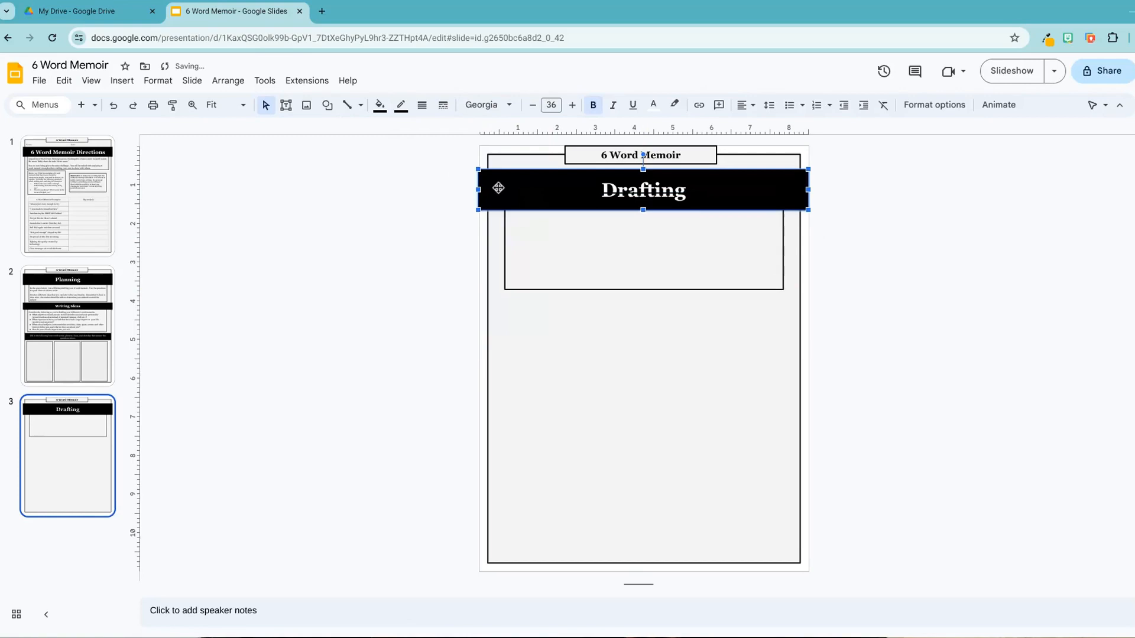
right_click(498, 188)
mouse_move(679, 378)
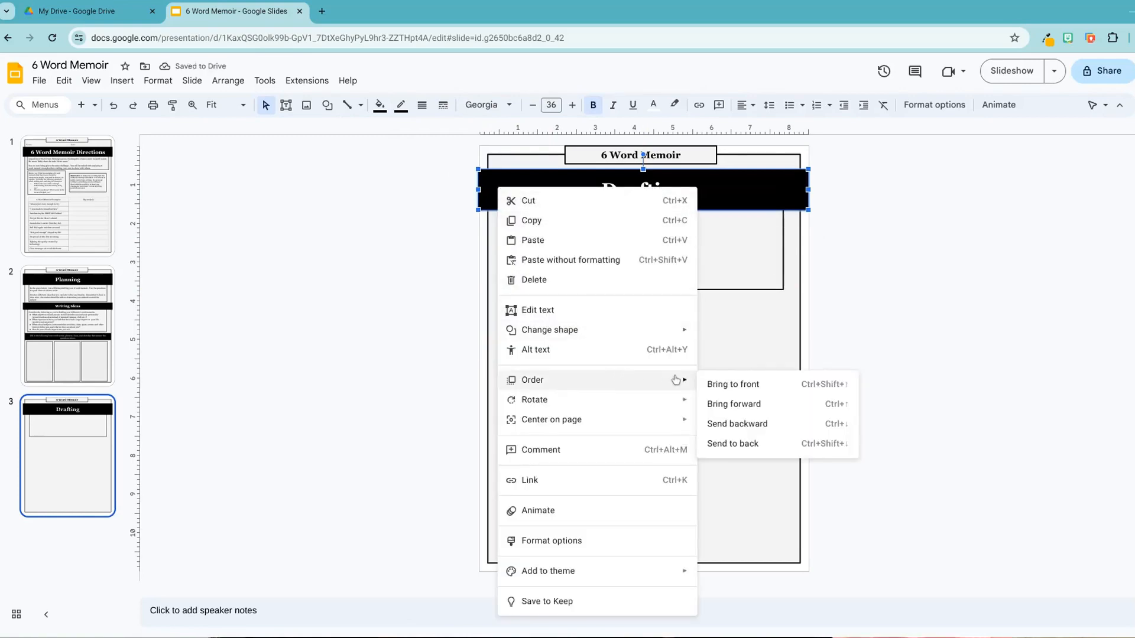
click(727, 384)
click(846, 307)
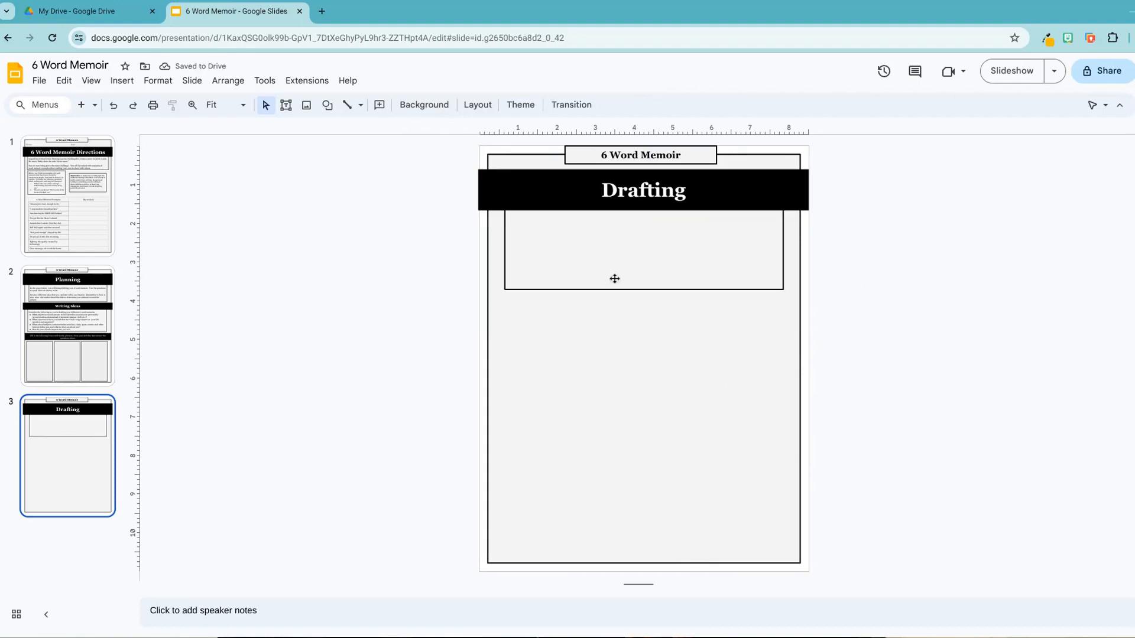
Fill the Drafting text box with the three paragraphs on memoir, image and summary, and set its empty first line to 8 points.
click(584, 222)
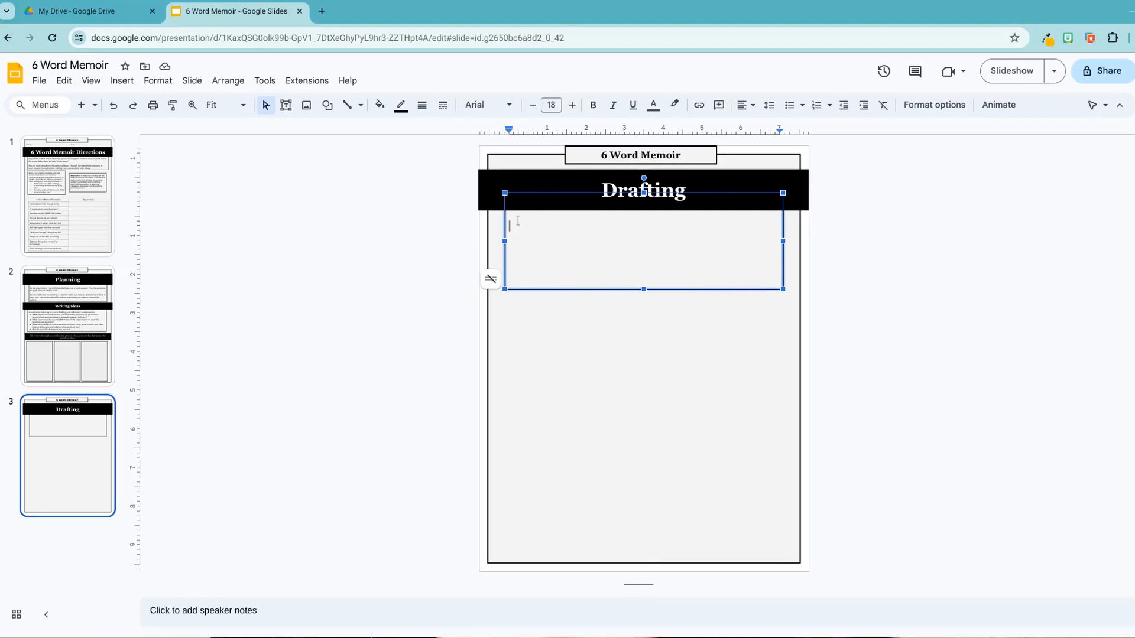
text(On the previous page, you created ideas for 3 different memoirs.  Now pick your best/favorite idea and craft your 6 word memoir. You'll also see space to brainstorm ideas for an image (either drawn or found) that aligns with and emphasizes the point you are making in your memoir. Lastly, you'll see lines for you to draft a summary ( 4-5 sentences) explaining the meaning of your memoir as well as the connection between your words and the image  used.)
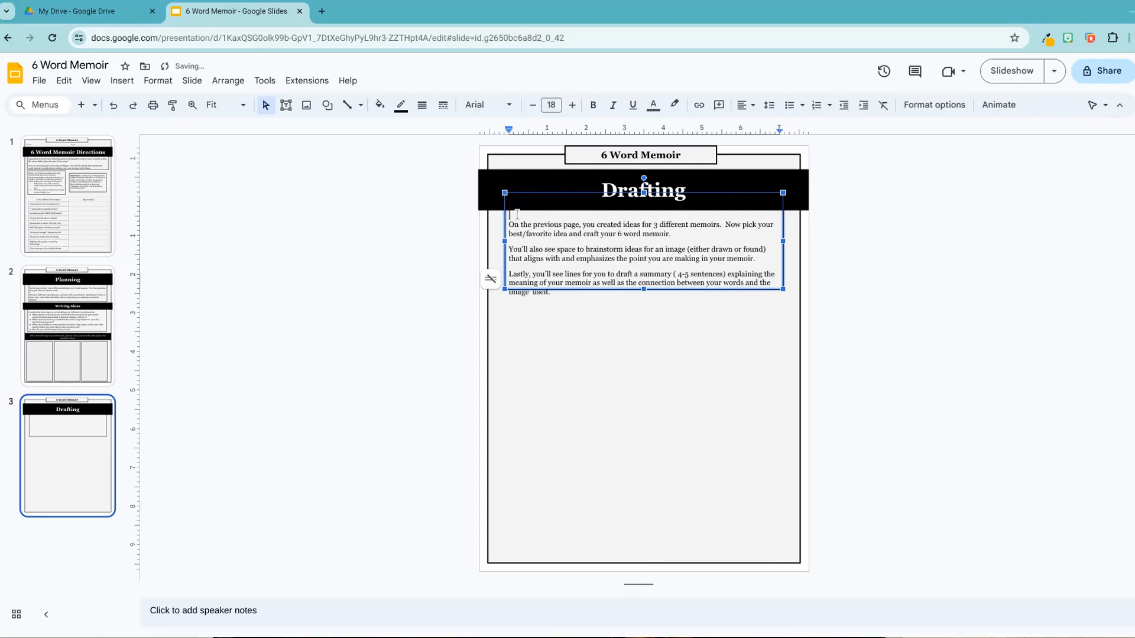
click(550, 104)
click(556, 162)
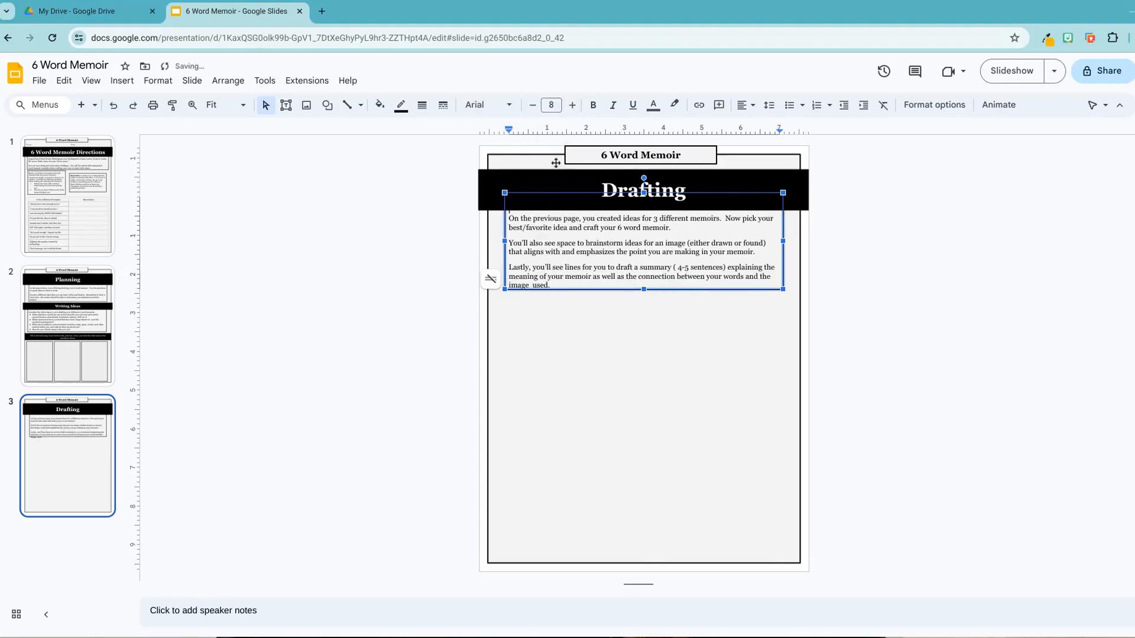
click(878, 251)
Extend the Drafting directions box slightly downward to leave room below its last line.
click(712, 276)
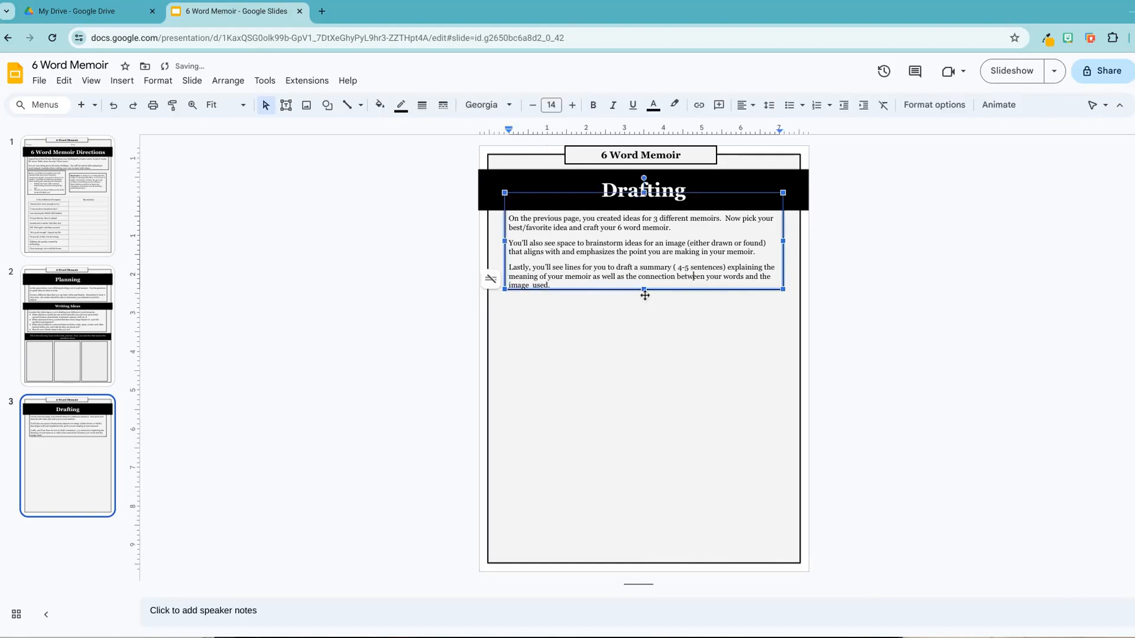
drag(645, 288, 644, 294)
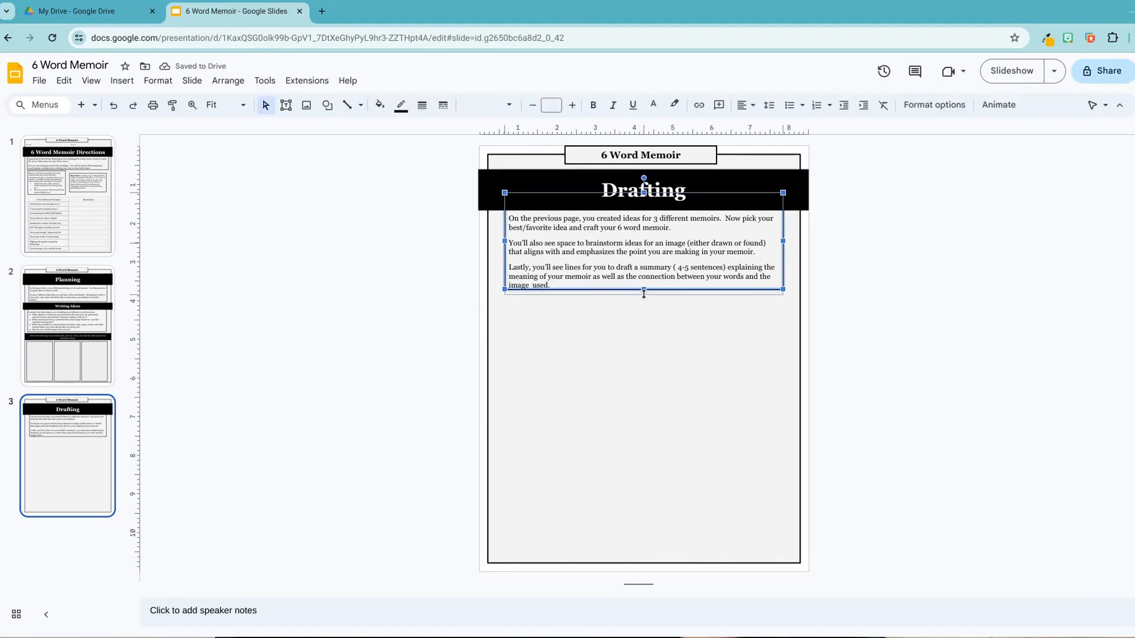
click(833, 282)
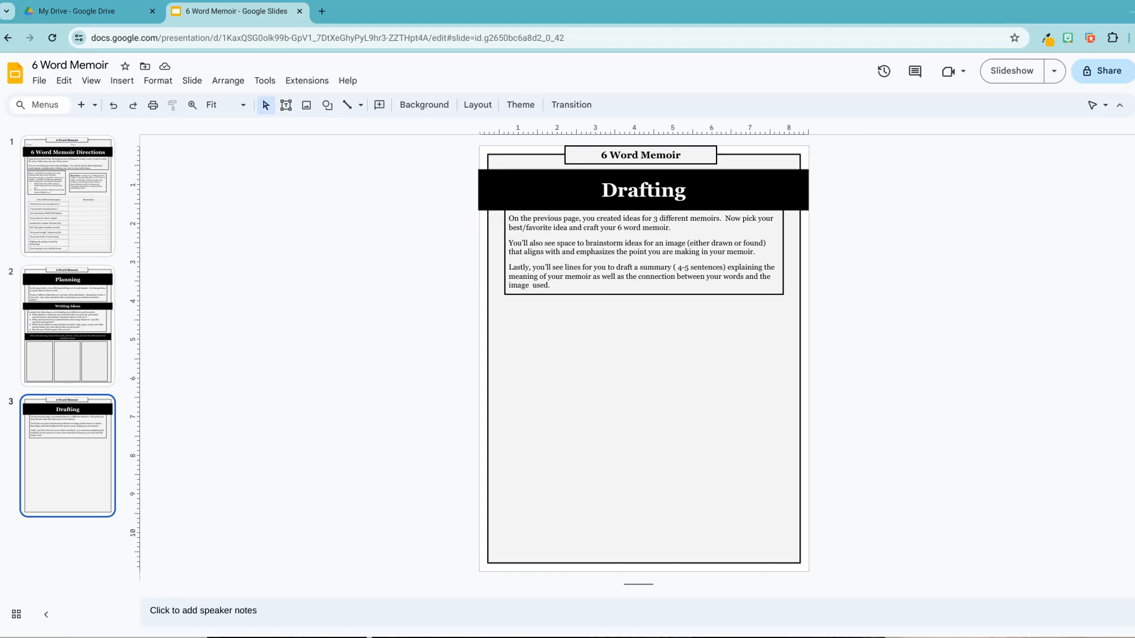
Add a text box below the directions box with the label "6 WORD MEMOIR:" in bold.
click(286, 105)
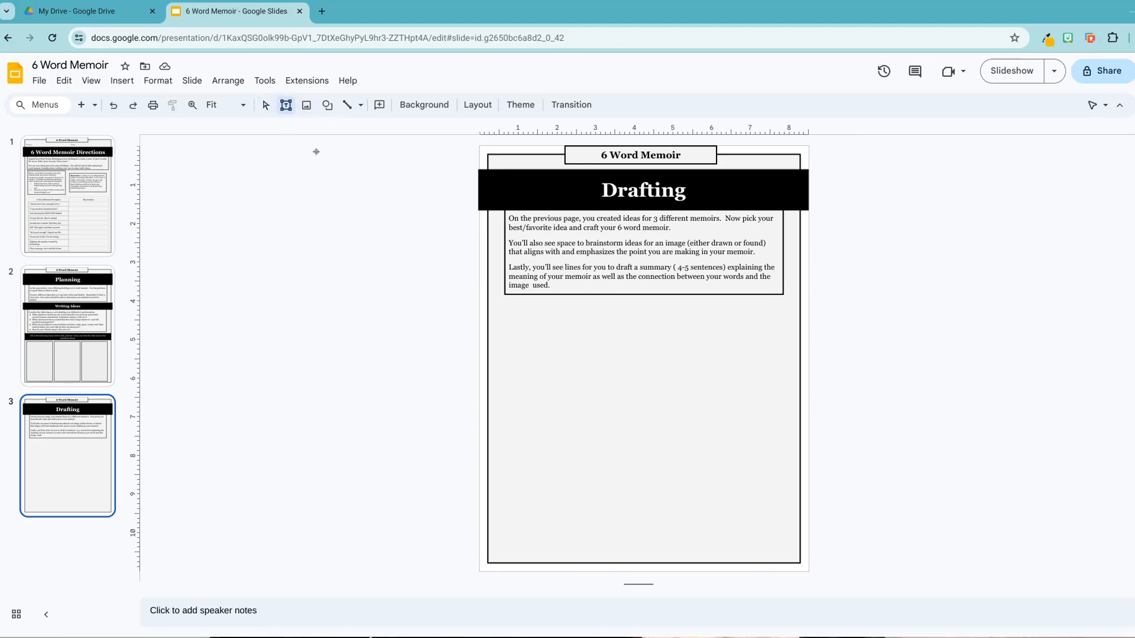
click(499, 312)
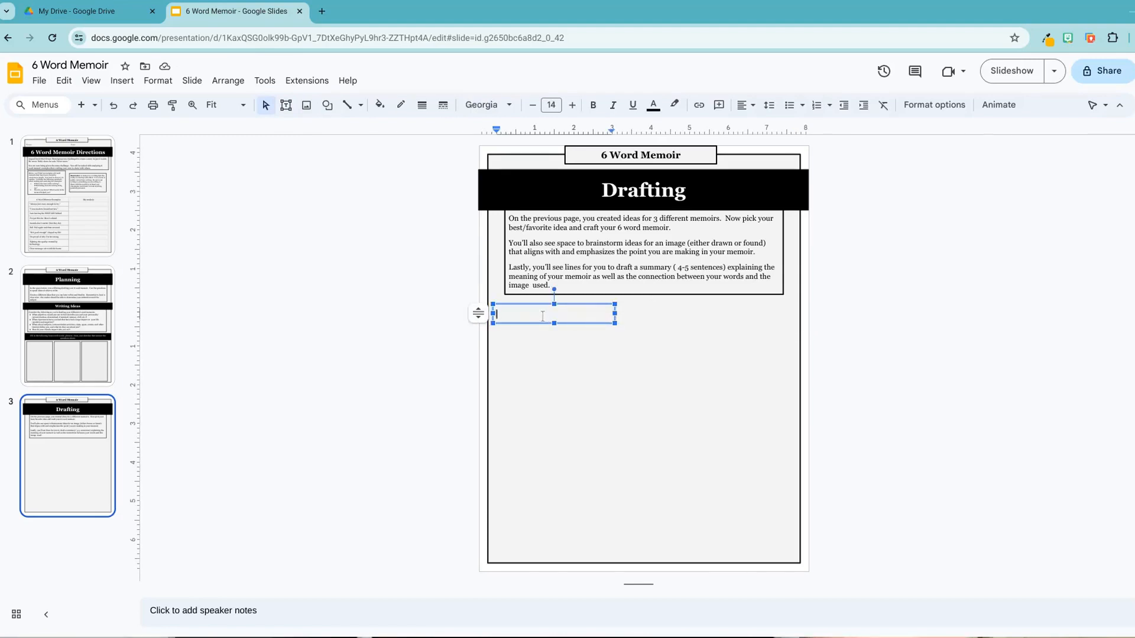
text(6 WORD M)
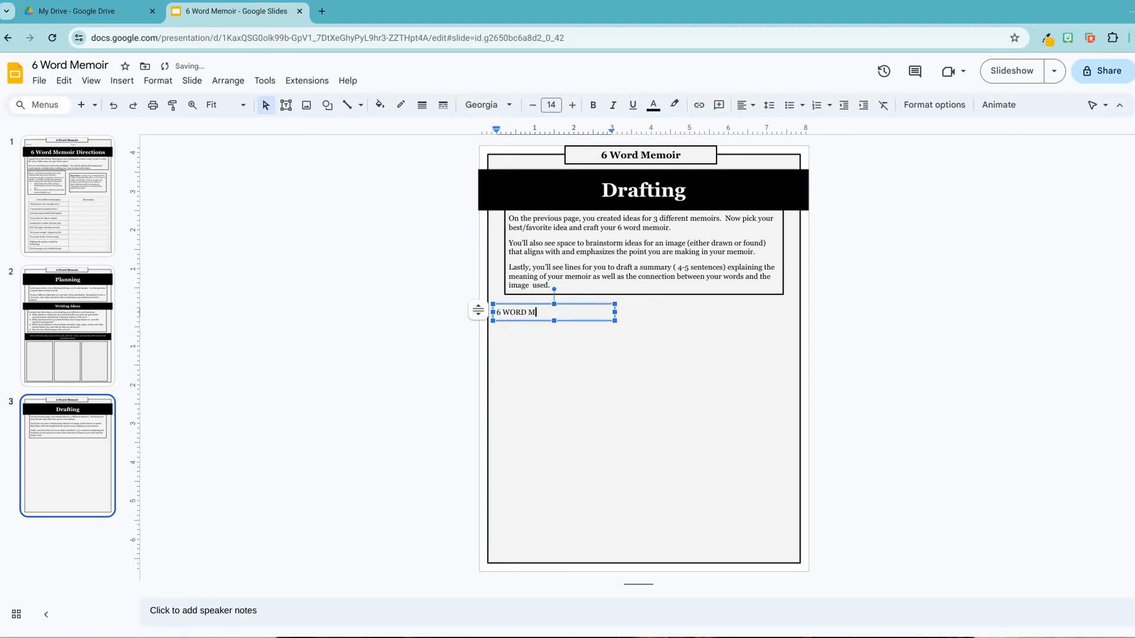
text(EMOIR:)
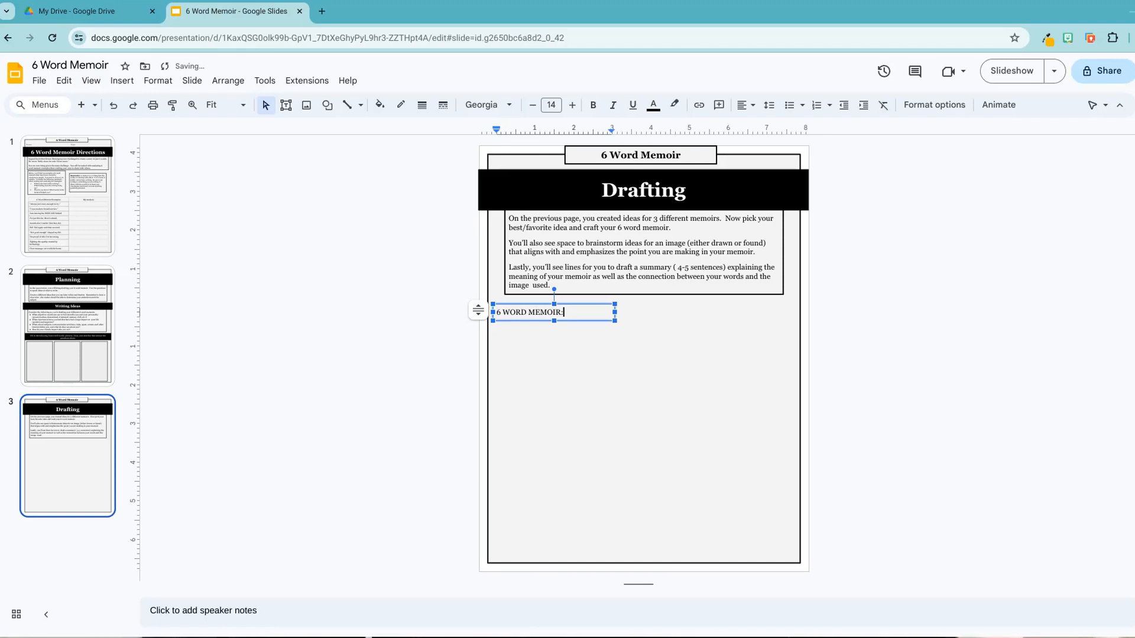
triple_click(548, 312)
click(600, 105)
click(934, 295)
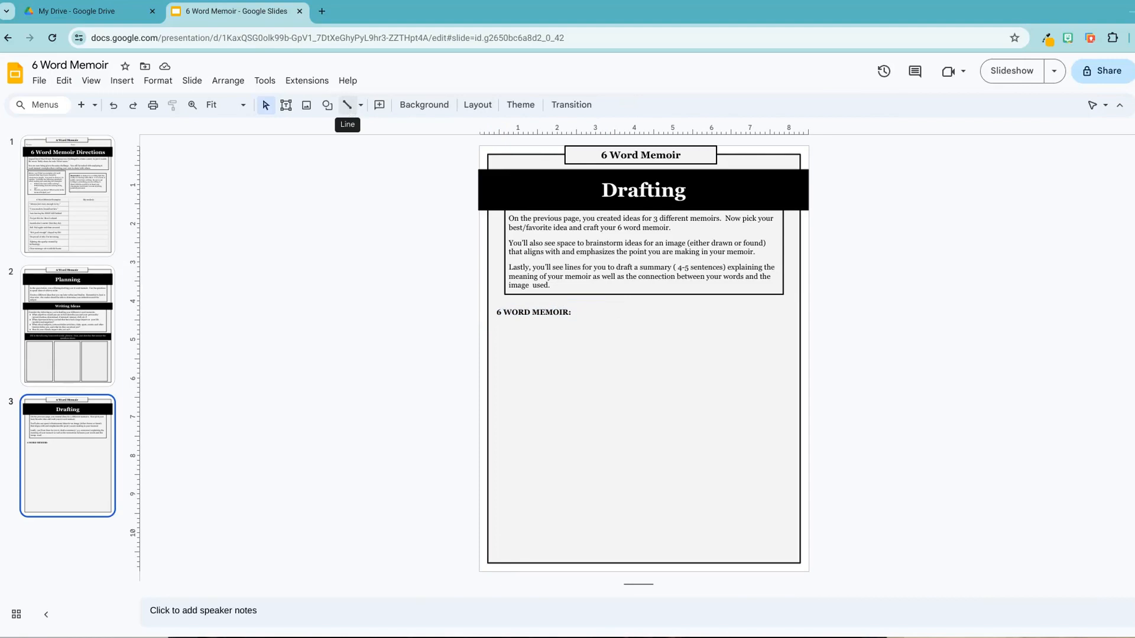
Draw a horizontal writing line after the "6 WORD MEMOIR:" label, and place a longer copy below spanning the directions box's width.
click(347, 109)
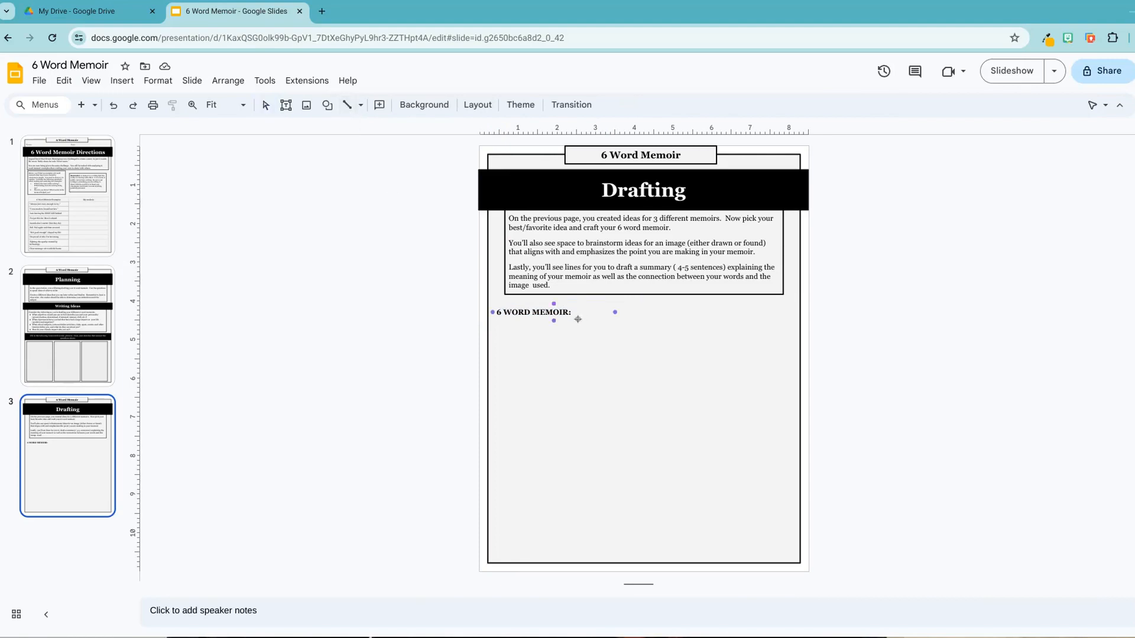
click(577, 319)
drag(676, 359, 784, 318)
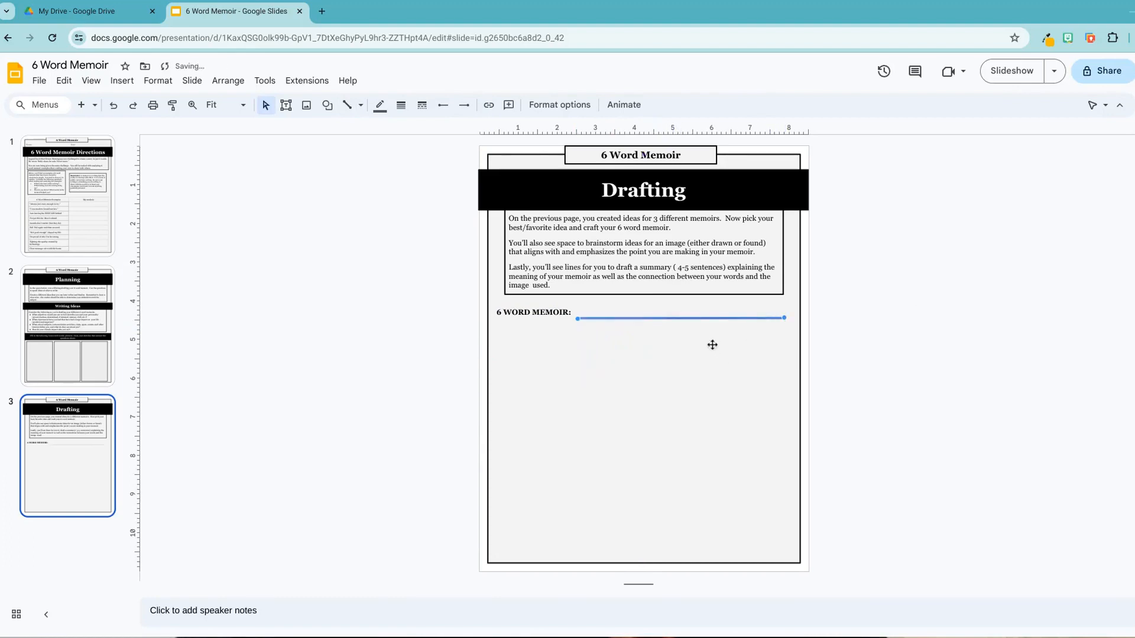
drag(710, 317, 626, 343)
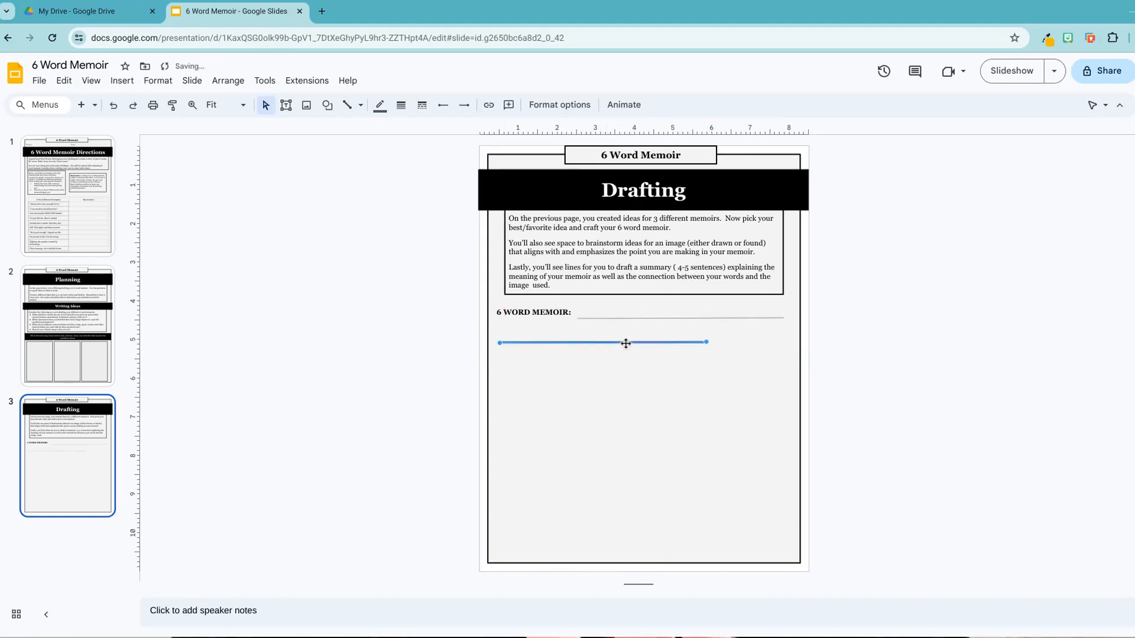
drag(706, 342, 783, 341)
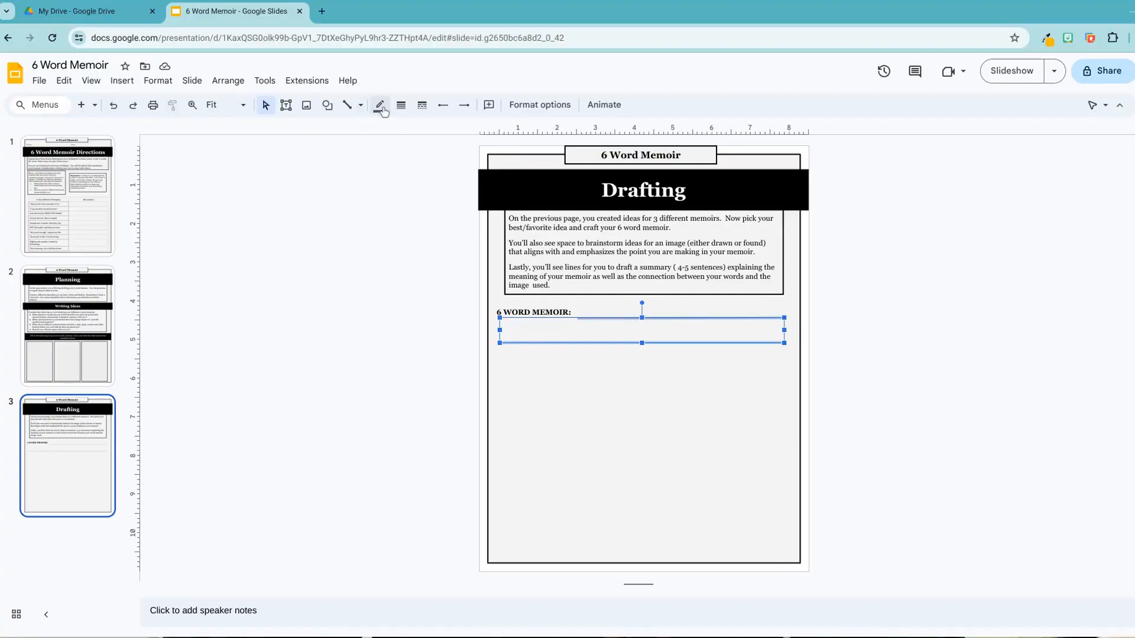
Make both writing lines black and increase their line weight.
click(379, 107)
click(389, 150)
click(402, 107)
click(418, 169)
click(864, 322)
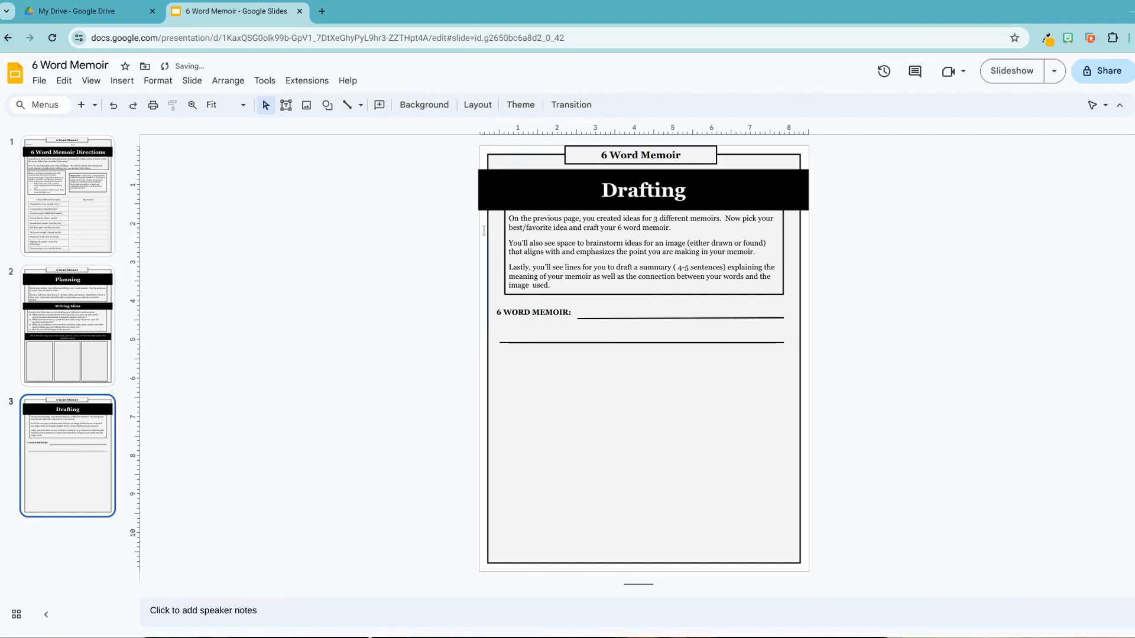
click(192, 104)
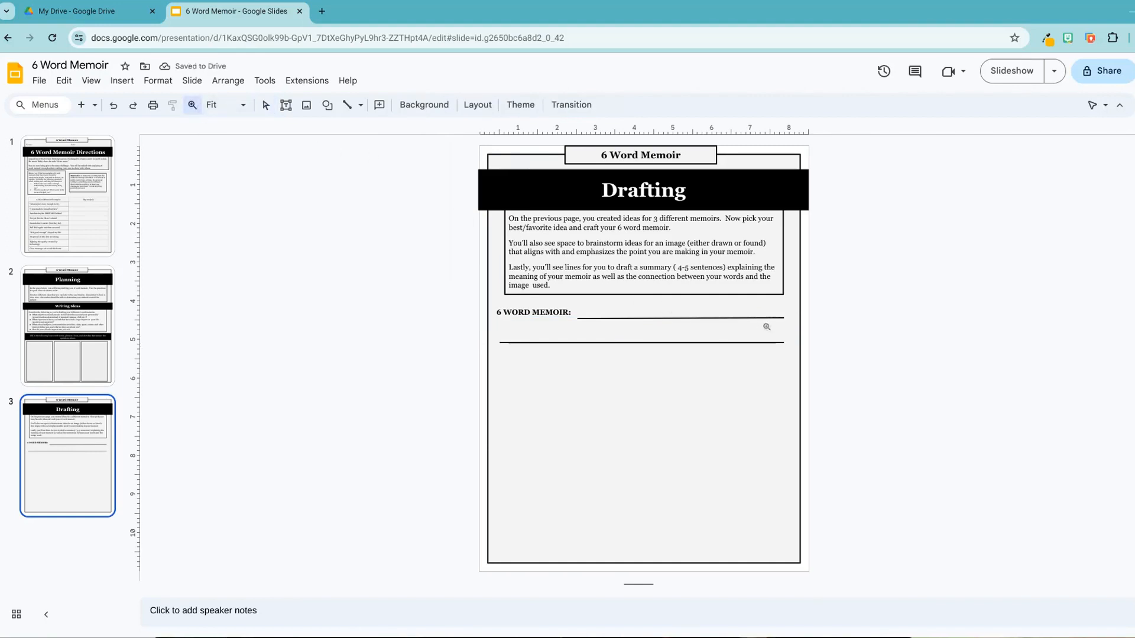
click(766, 327)
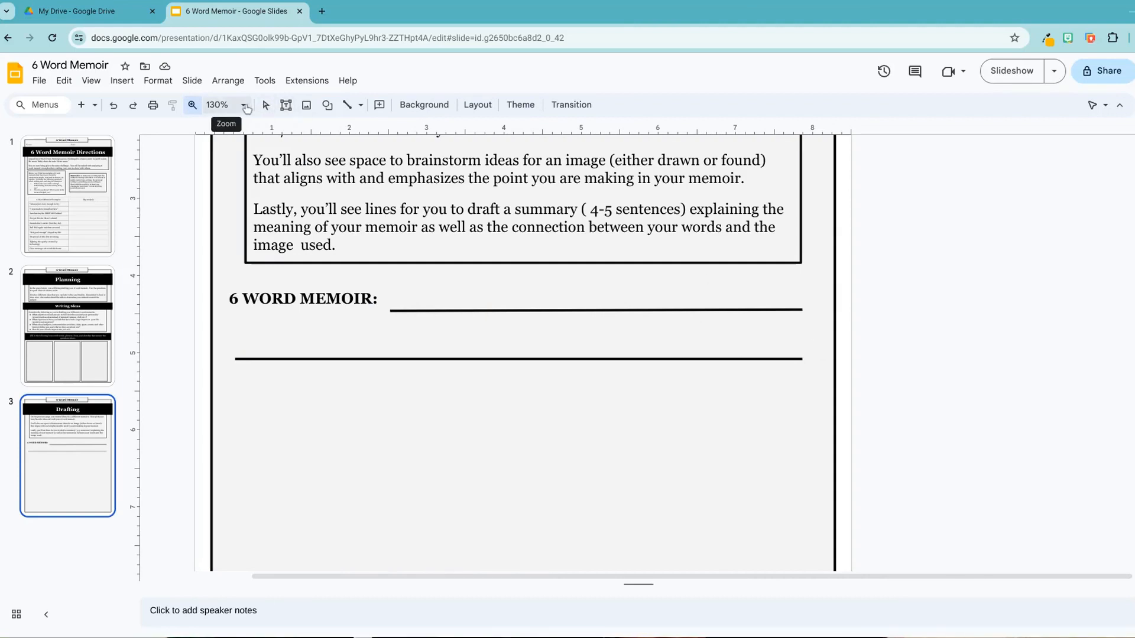
click(242, 106)
click(234, 132)
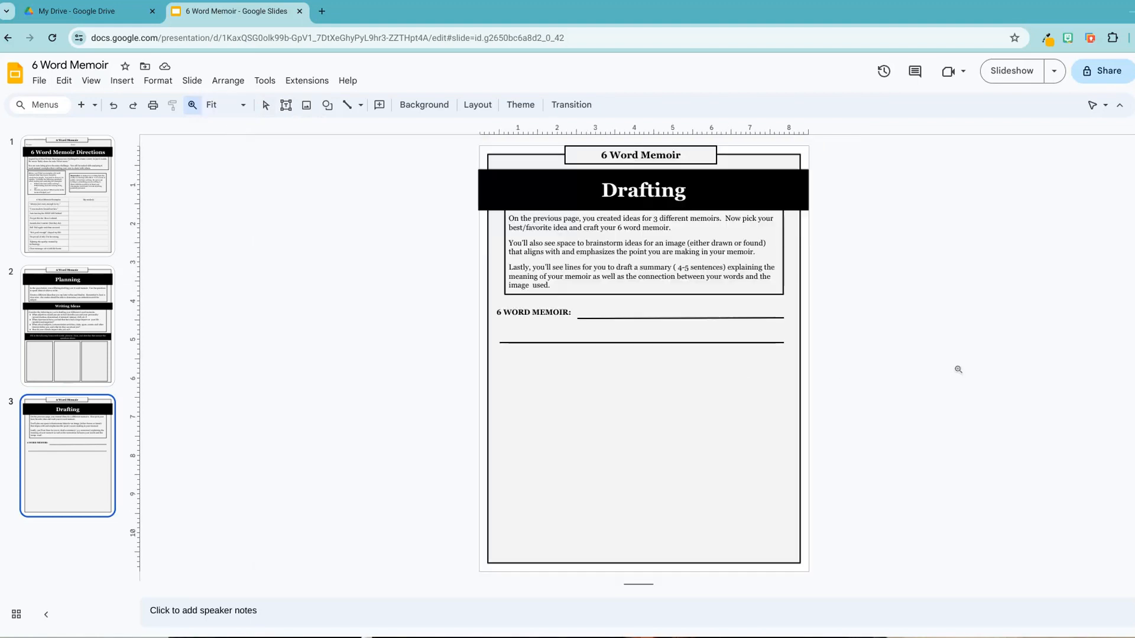
click(267, 111)
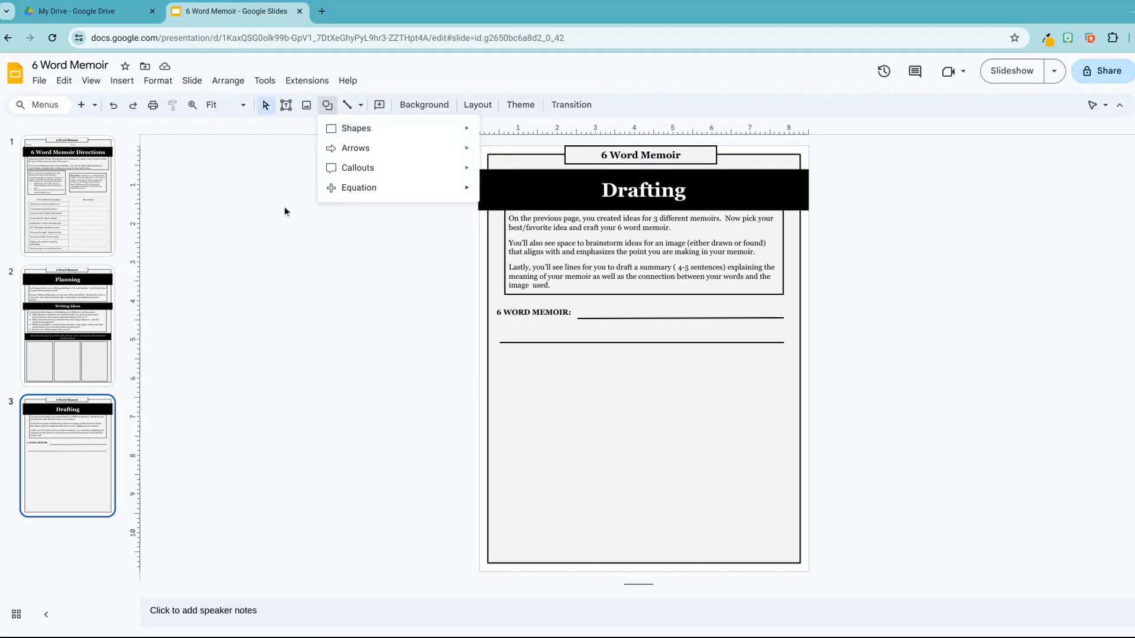
click(280, 211)
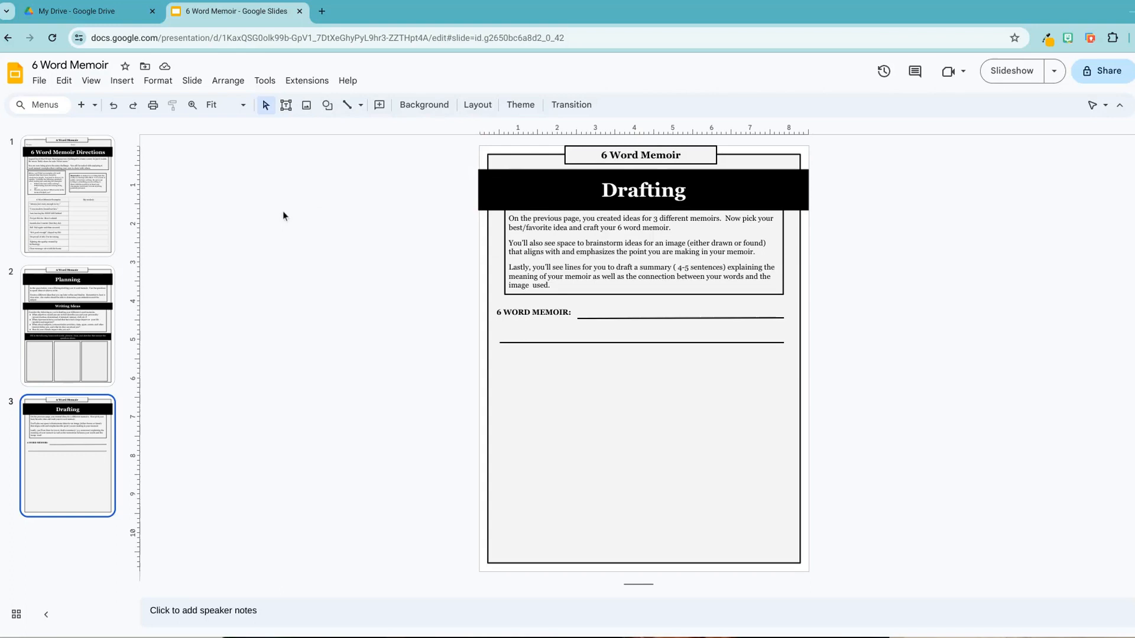
Draw a rectangle about 7.8 by 2.4 inches just below the second writing line, nearly filling the page frame's width.
click(327, 105)
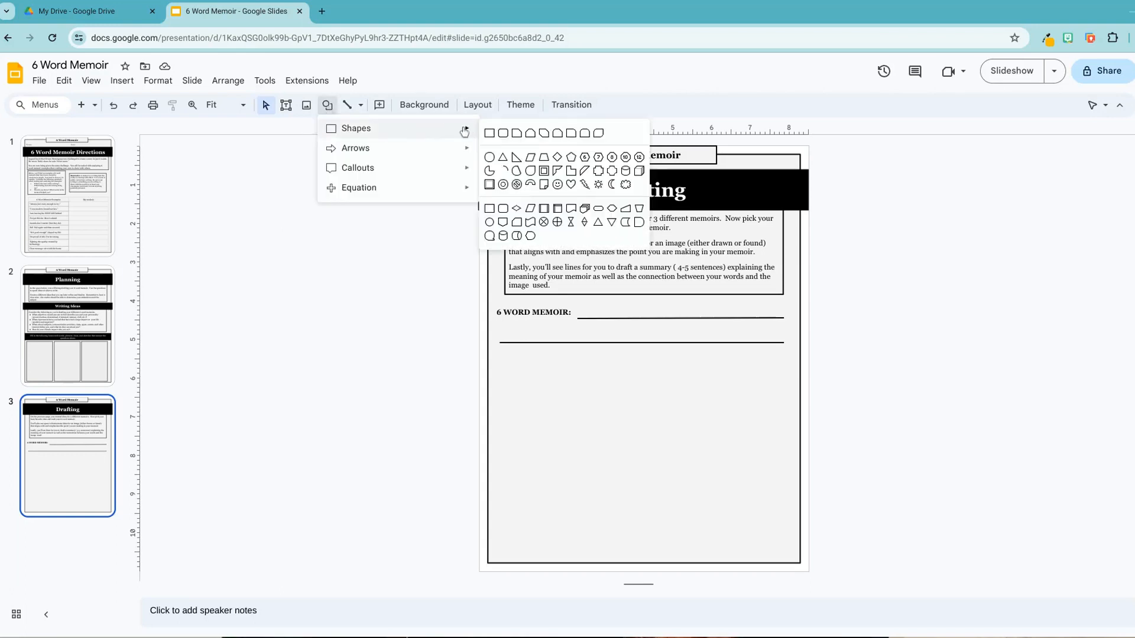
click(489, 135)
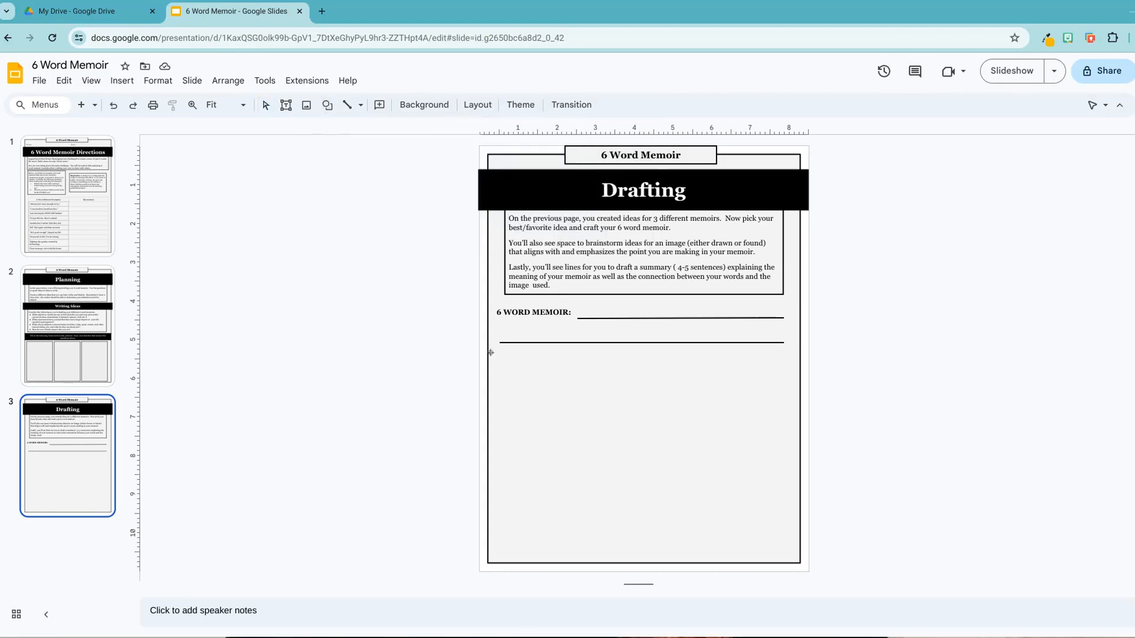
mouse_move(529, 369)
mouse_down()
mouse_move(755, 402)
mouse_move(794, 444)
mouse_up()
drag(668, 355, 673, 356)
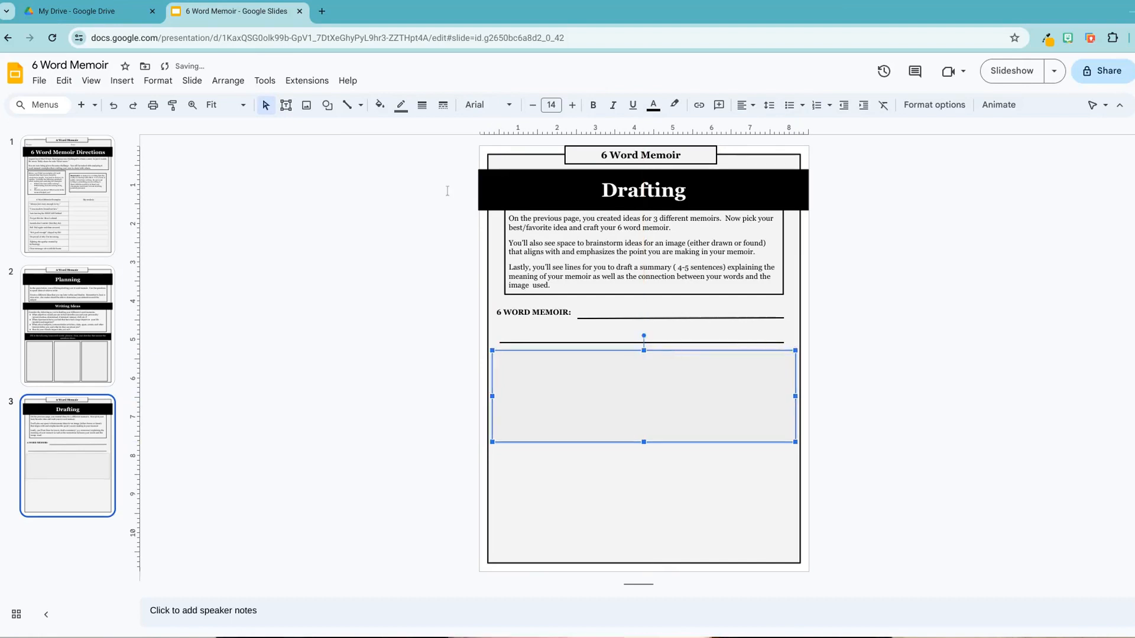
Give the new rectangle a black border with a heavier line weight.
click(401, 106)
click(404, 145)
click(422, 105)
click(443, 150)
click(844, 318)
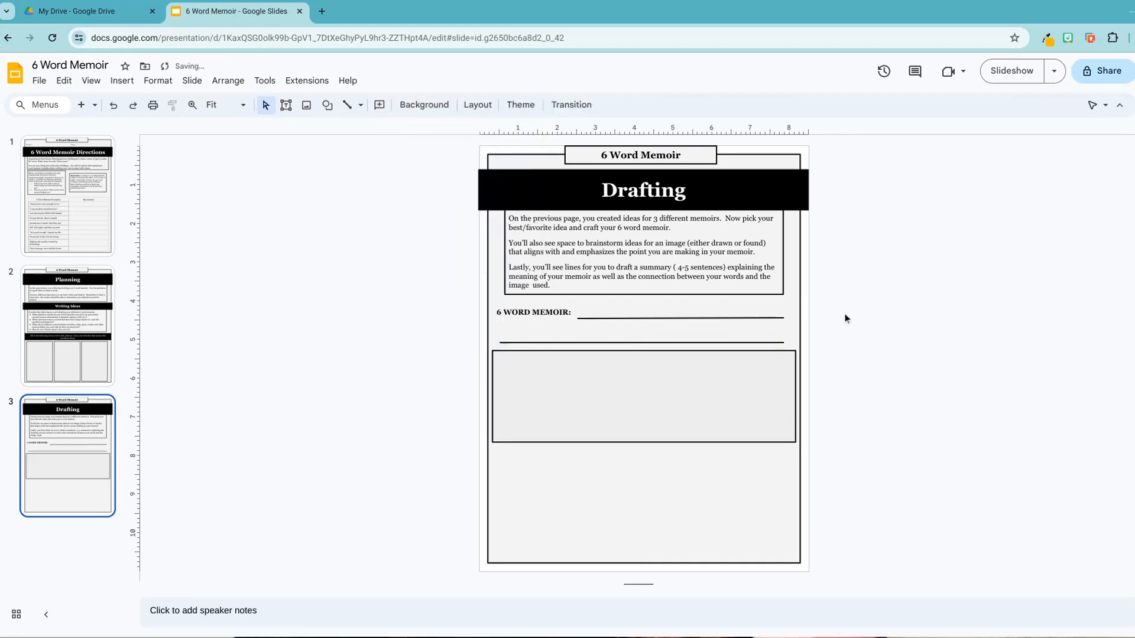
Align the rectangle's text to its top and left edges.
double_click(515, 365)
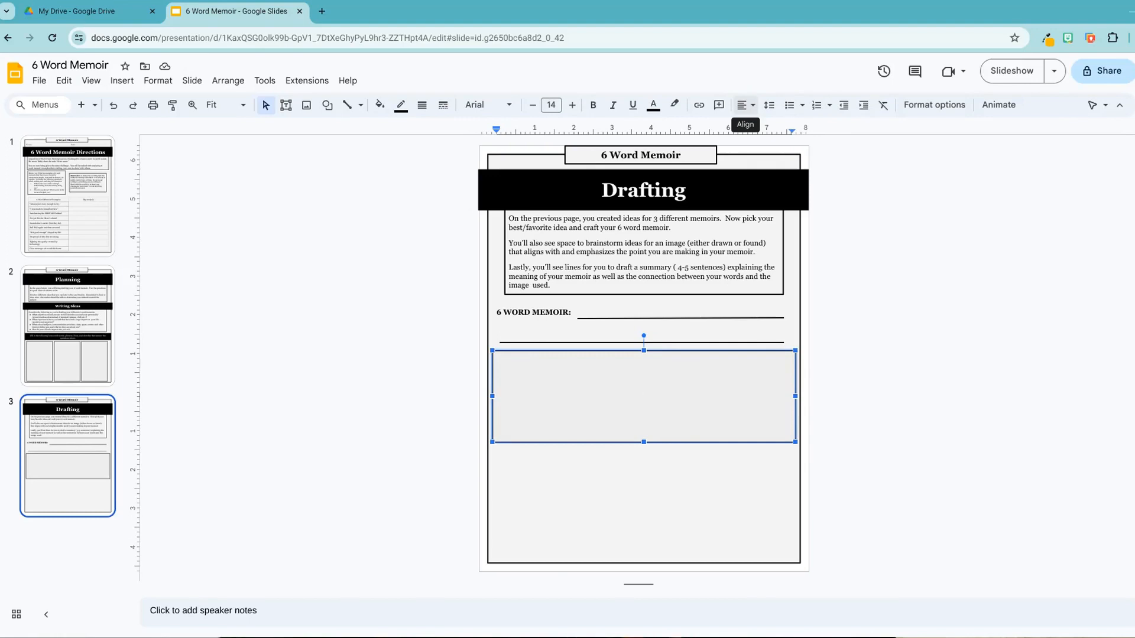
click(743, 105)
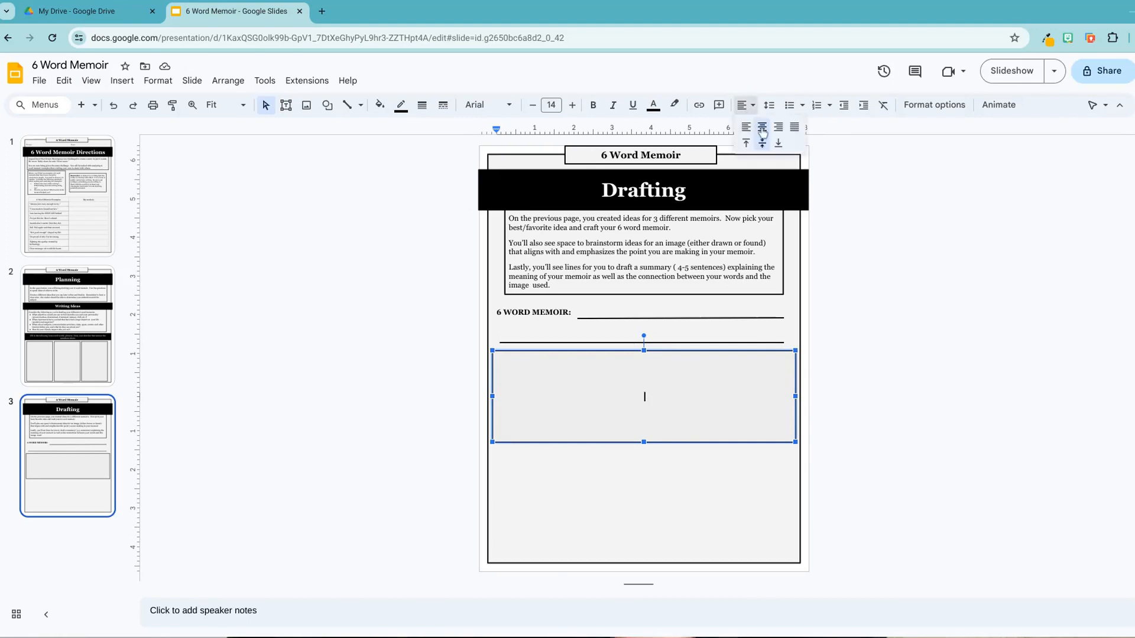
click(757, 131)
click(742, 105)
click(746, 143)
click(744, 106)
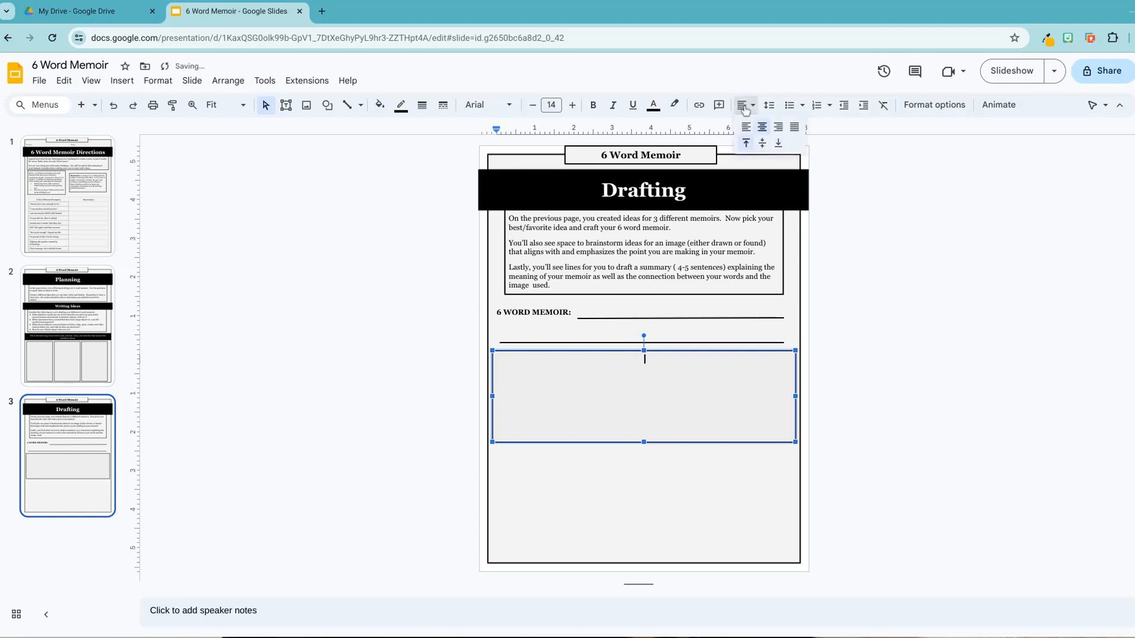
click(747, 127)
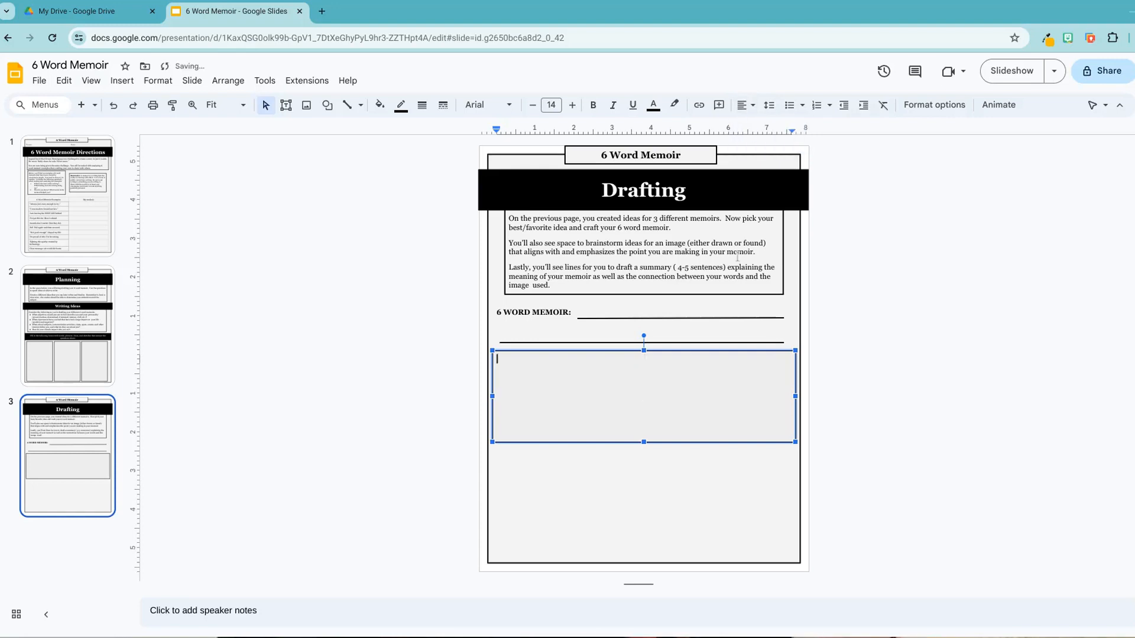
Enter the heading "Images that connect with my memoir:" in the rectangle, using Georgia at size 16.
click(482, 105)
click(499, 228)
click(571, 105)
click(572, 105)
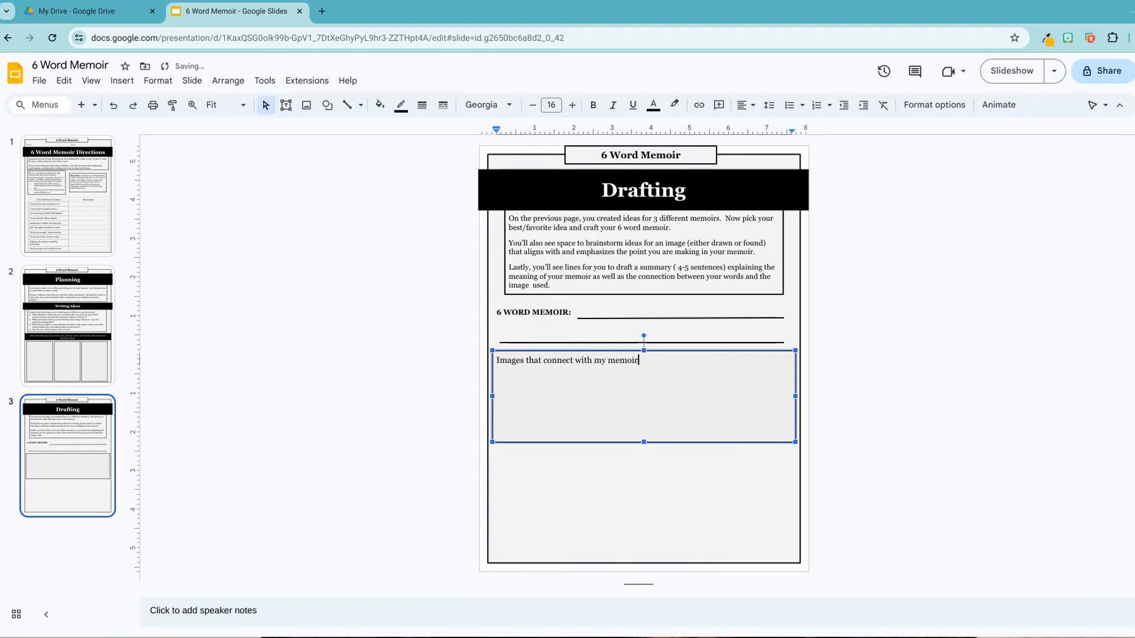
text(:)
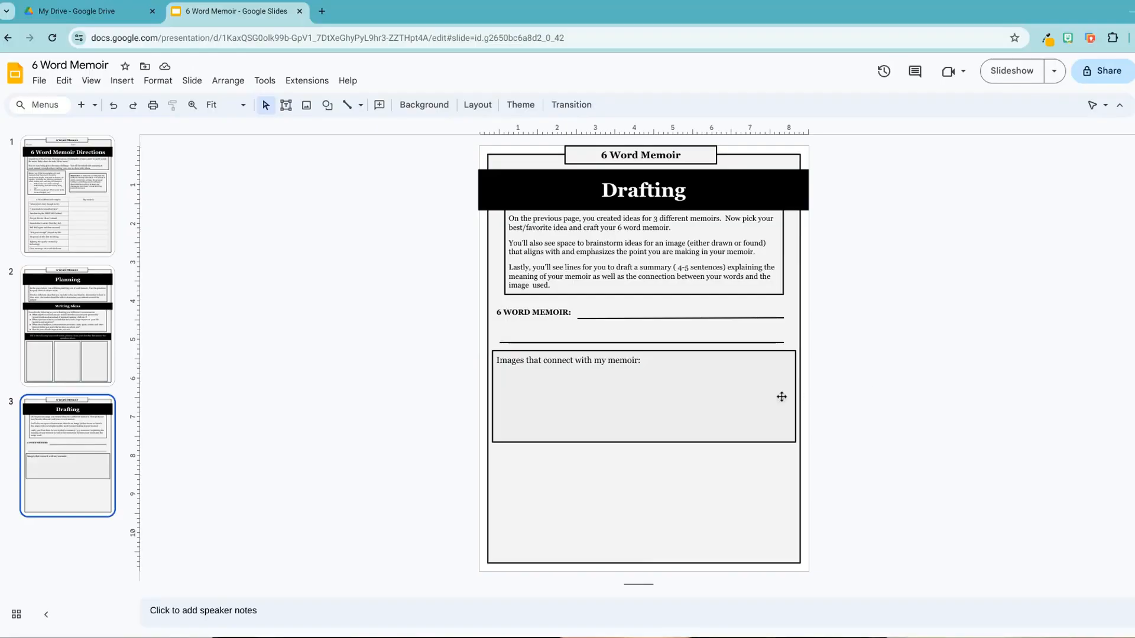
Fill the images box with the lightest gray so it matches the page background.
click(769, 395)
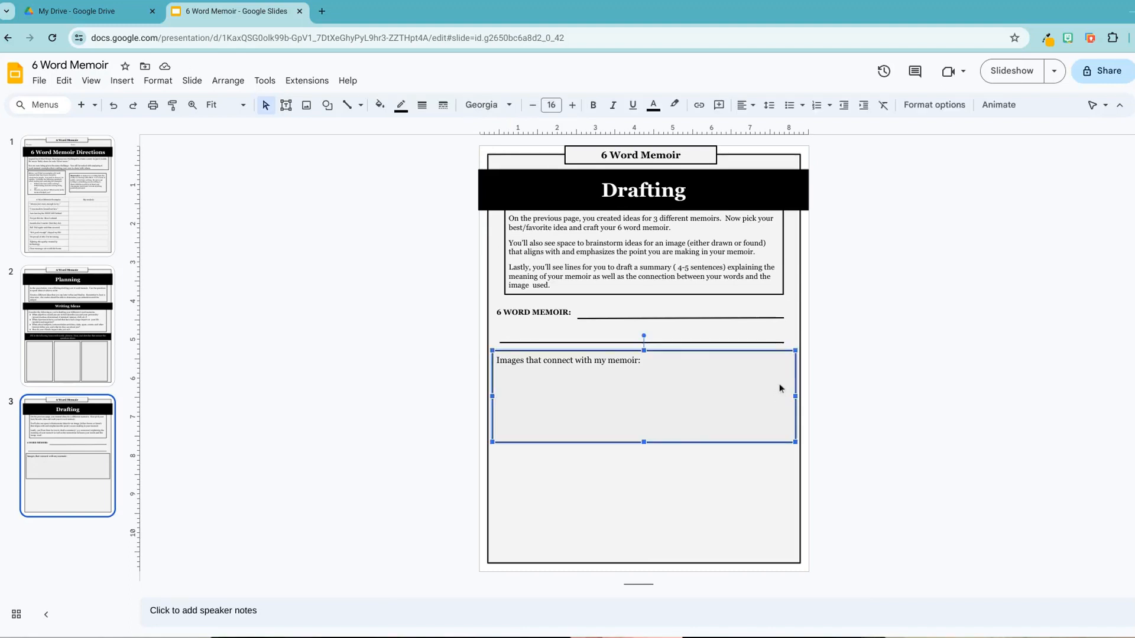
click(381, 105)
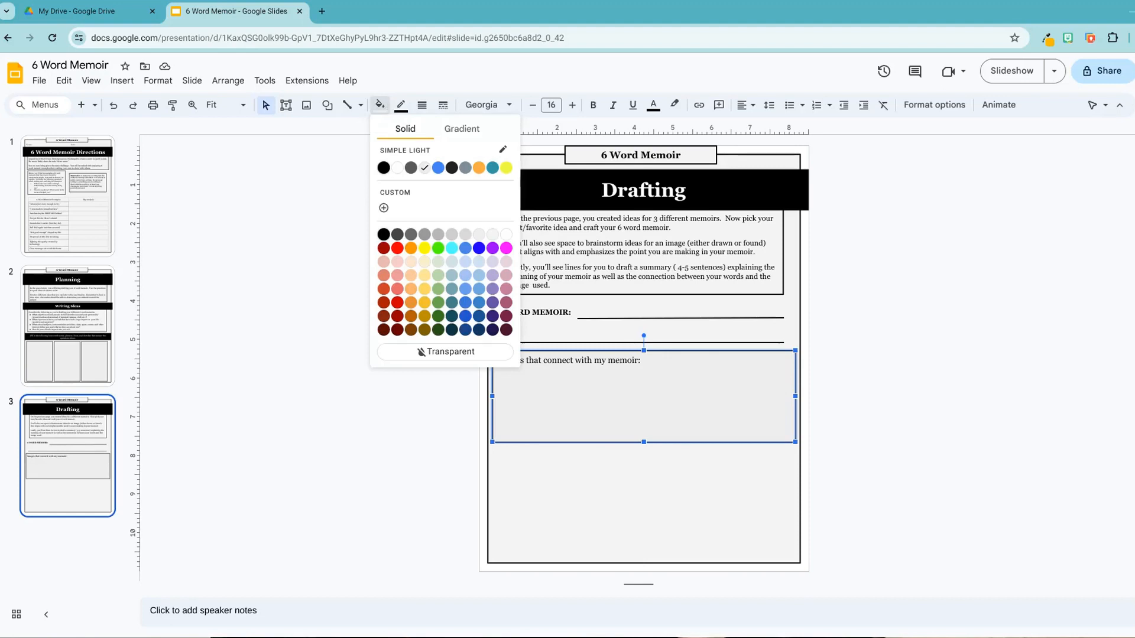
click(493, 237)
click(855, 367)
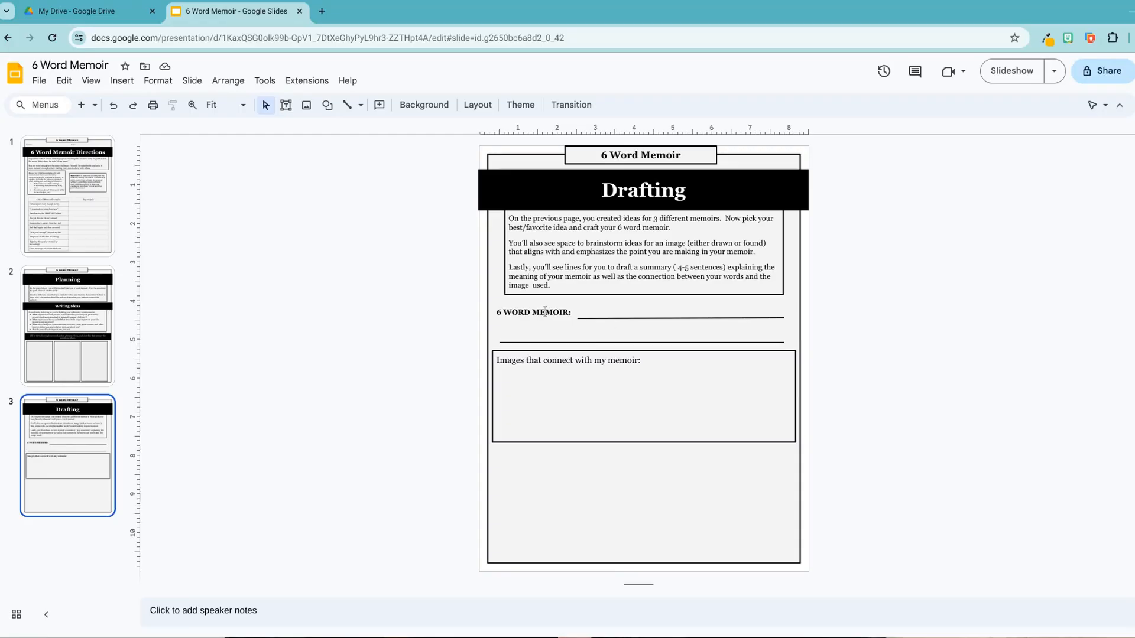
Duplicate the "6 WORD MEMOIR:" label and its two writing lines, and place the copies below the images box.
click(545, 311)
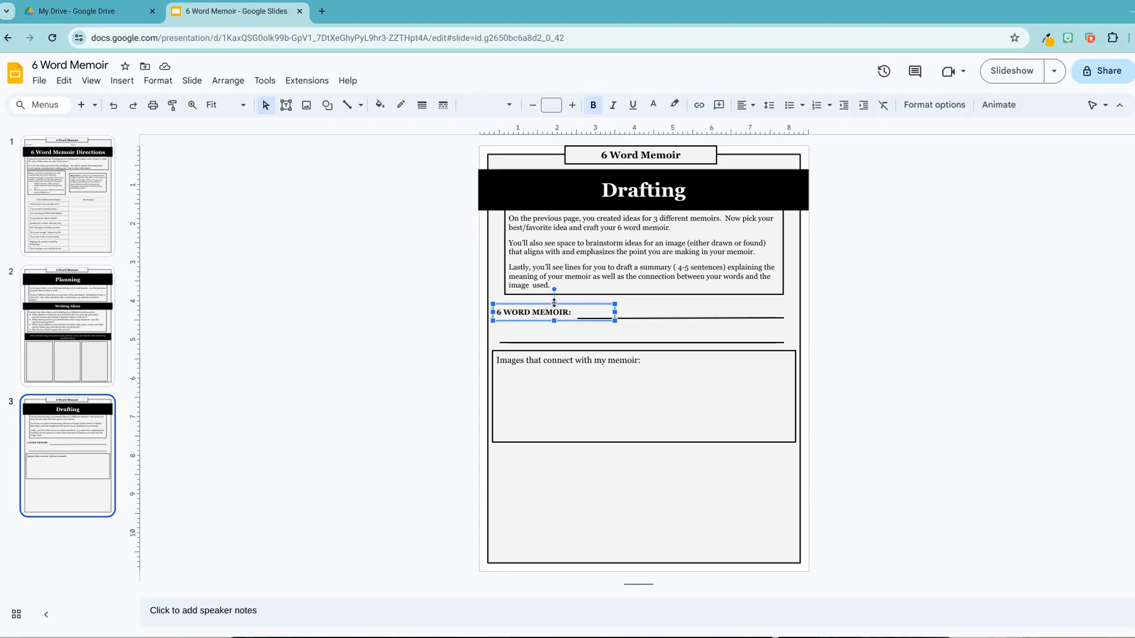
drag(553, 303, 572, 451)
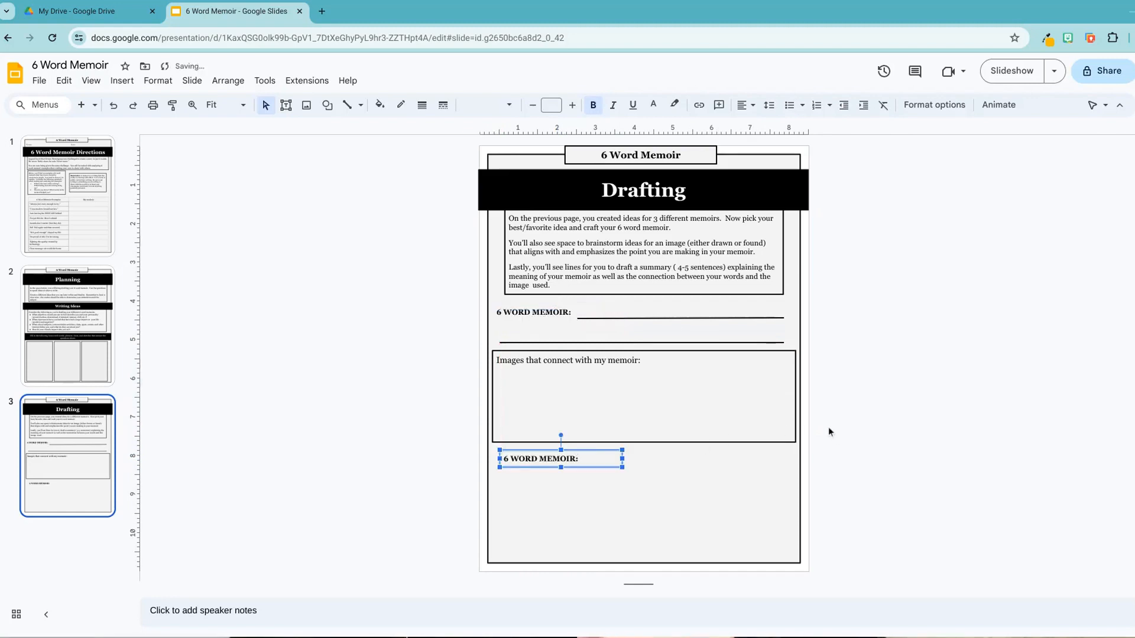
click(749, 322)
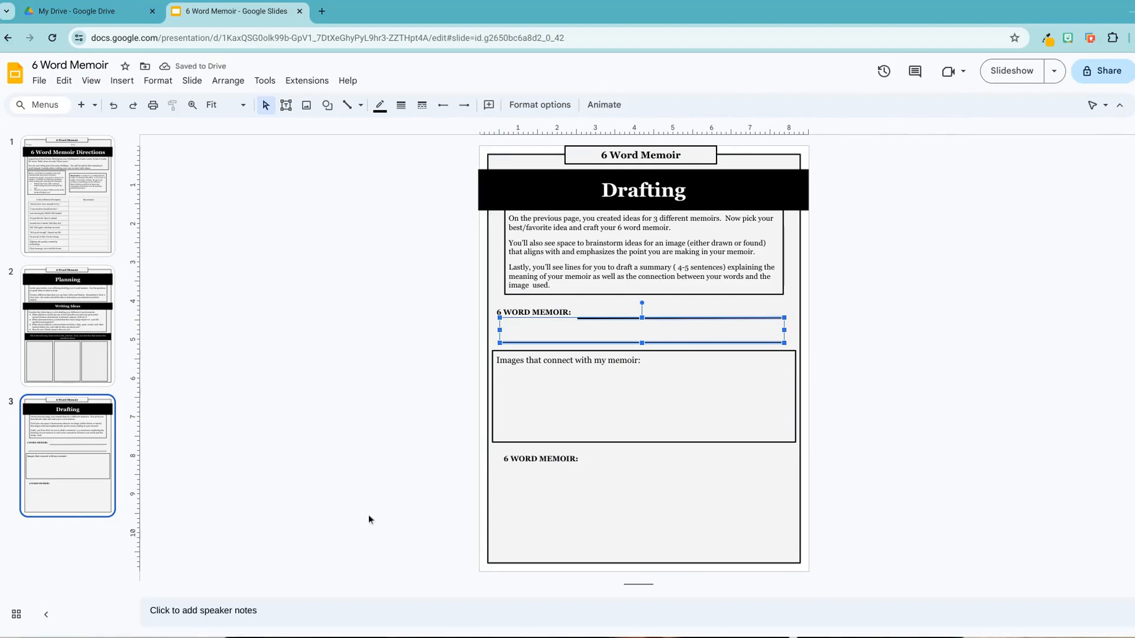
click(864, 355)
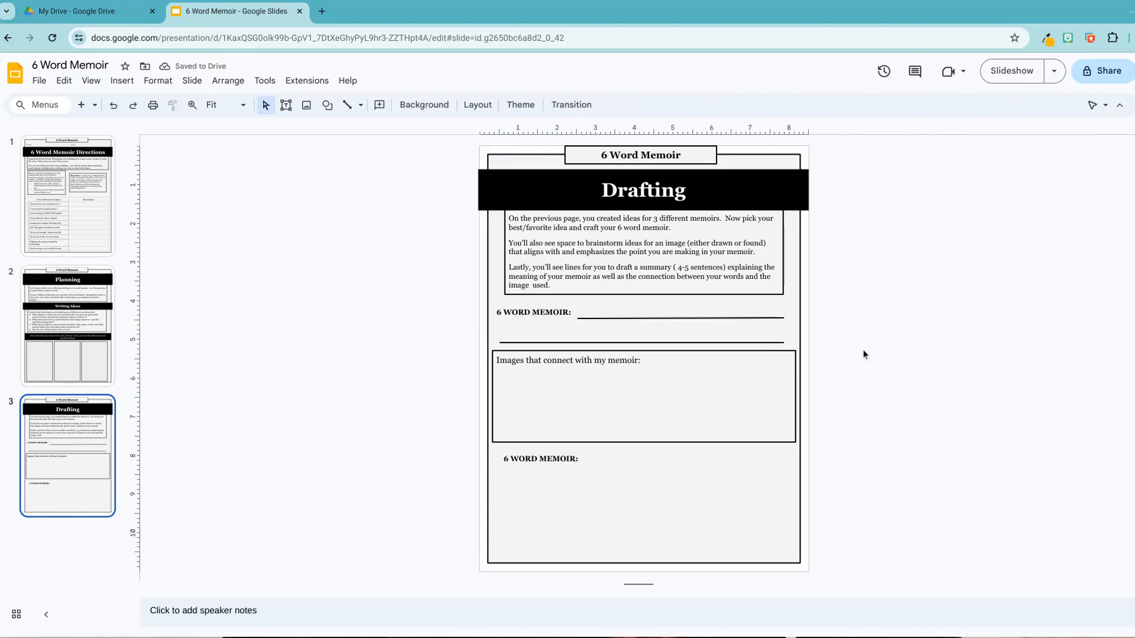
click(722, 319)
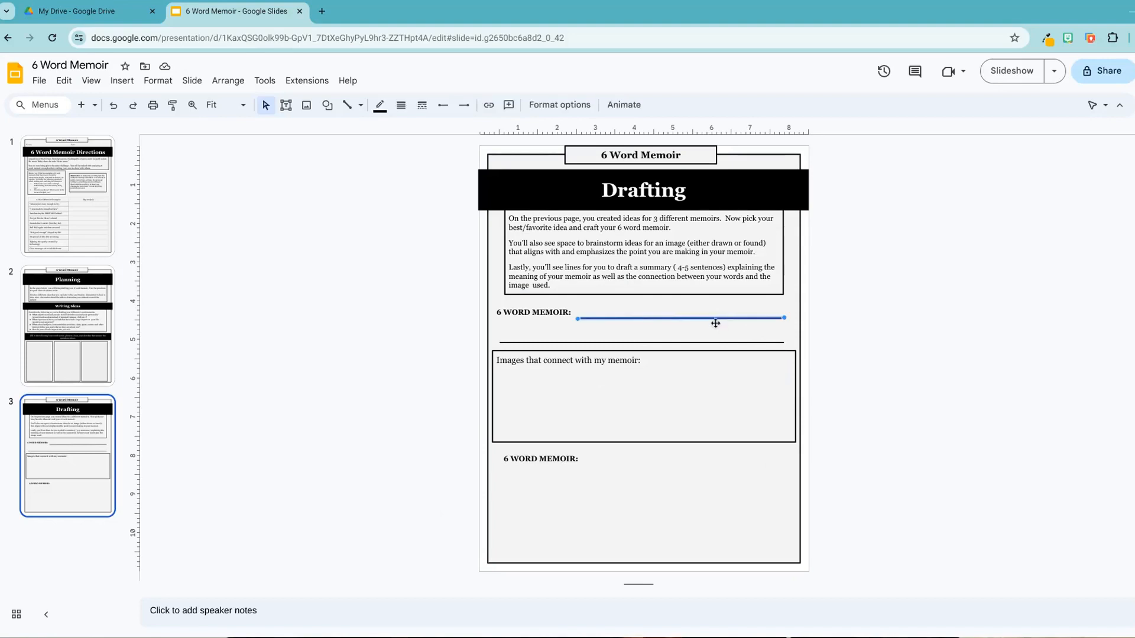
shift+click(711, 342)
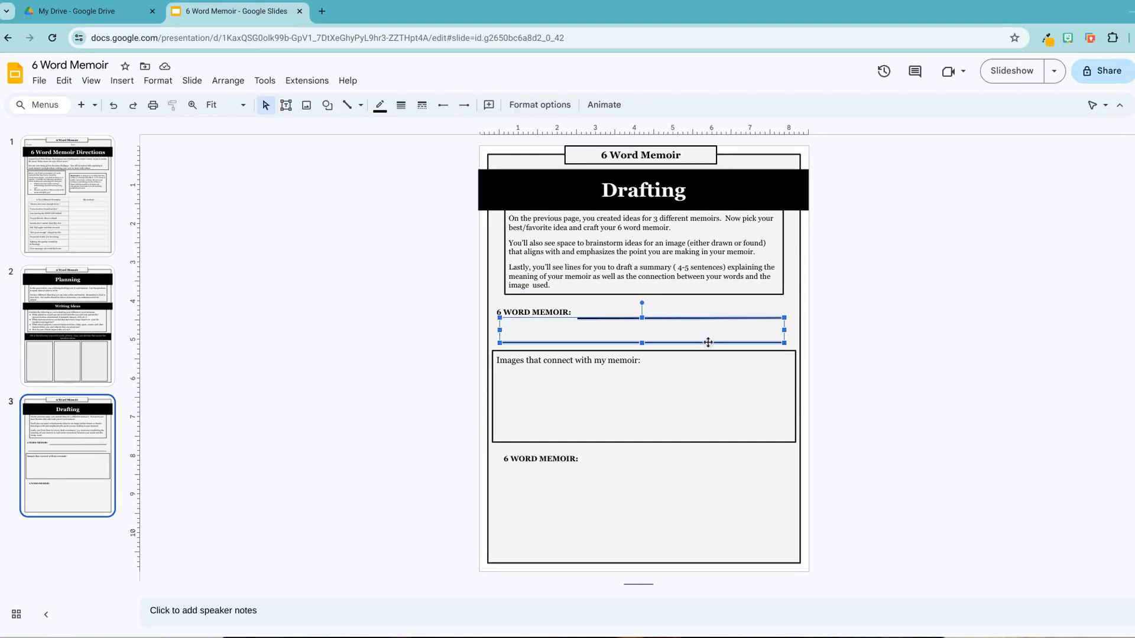
key(ctrl+d)
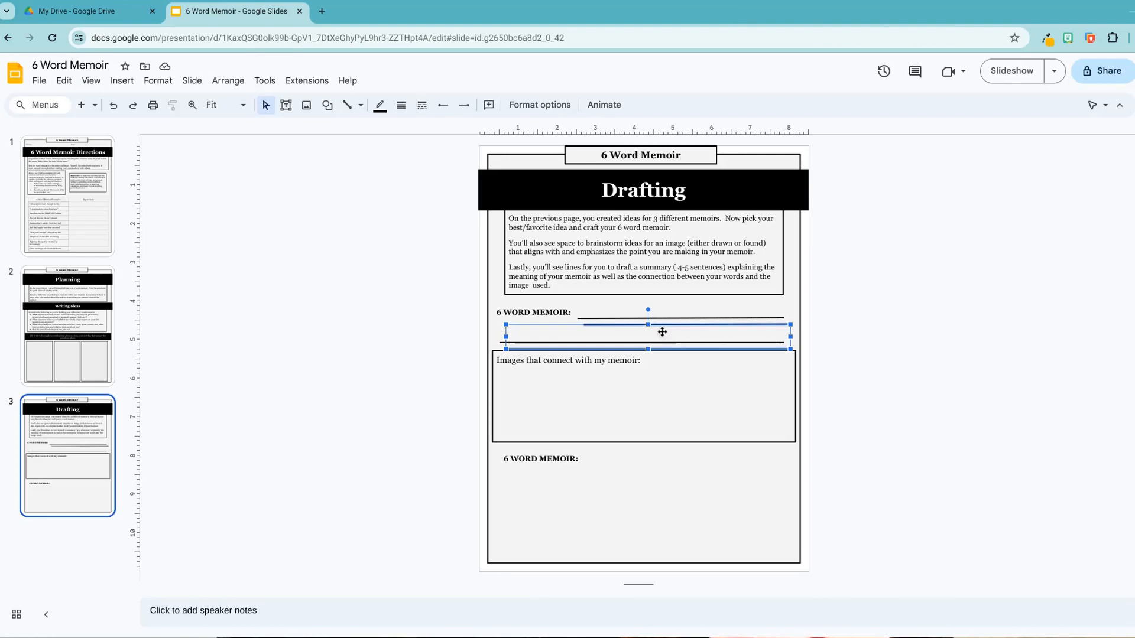
drag(666, 327, 665, 463)
click(858, 442)
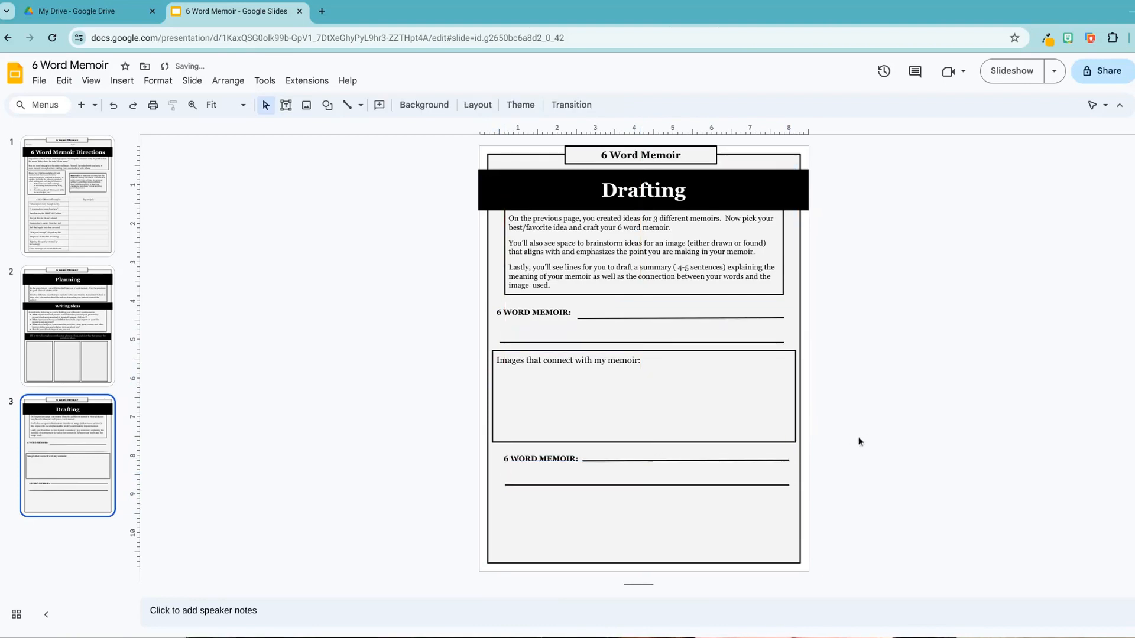
Replace the copied label's text below the images box with "SUMMARY:".
click(534, 460)
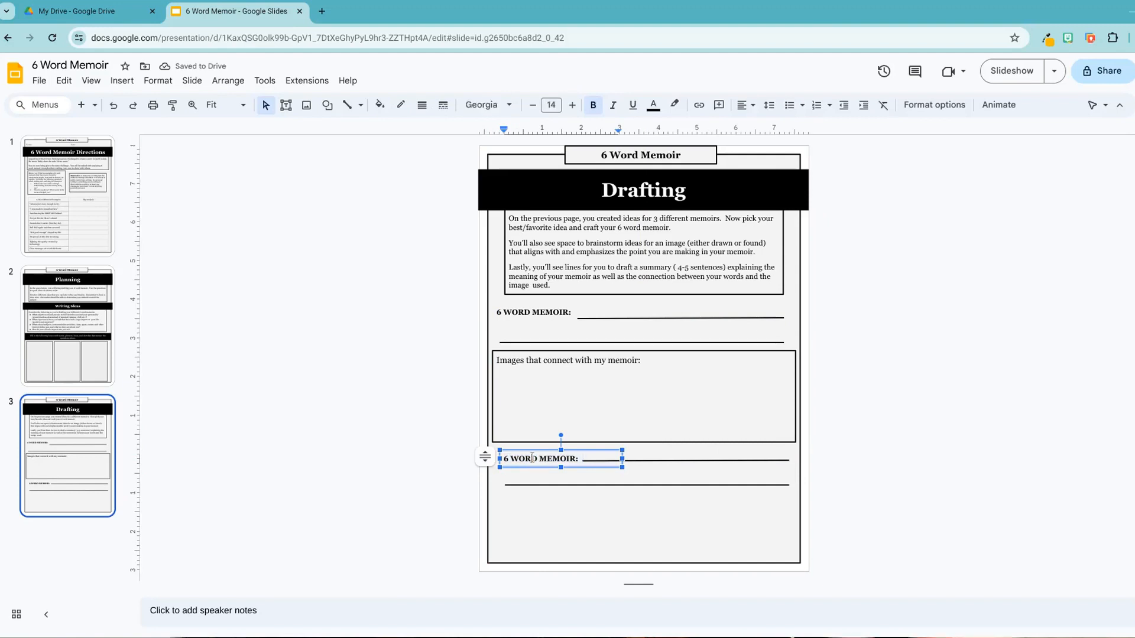
triple_click(532, 459)
text(SUMM)
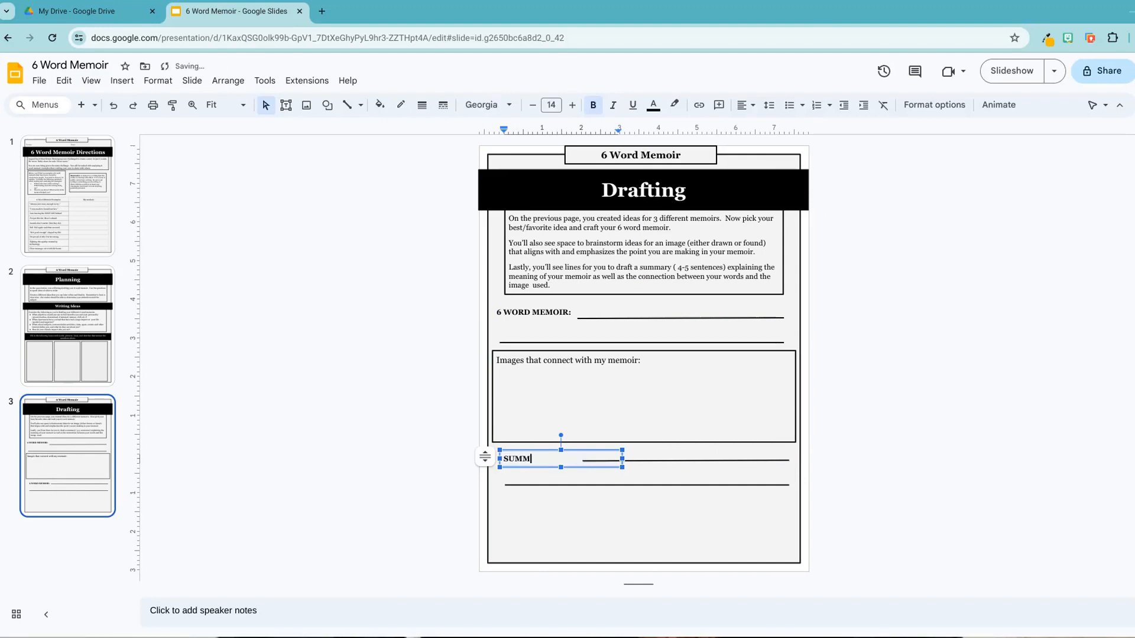
text(ARY:)
click(789, 515)
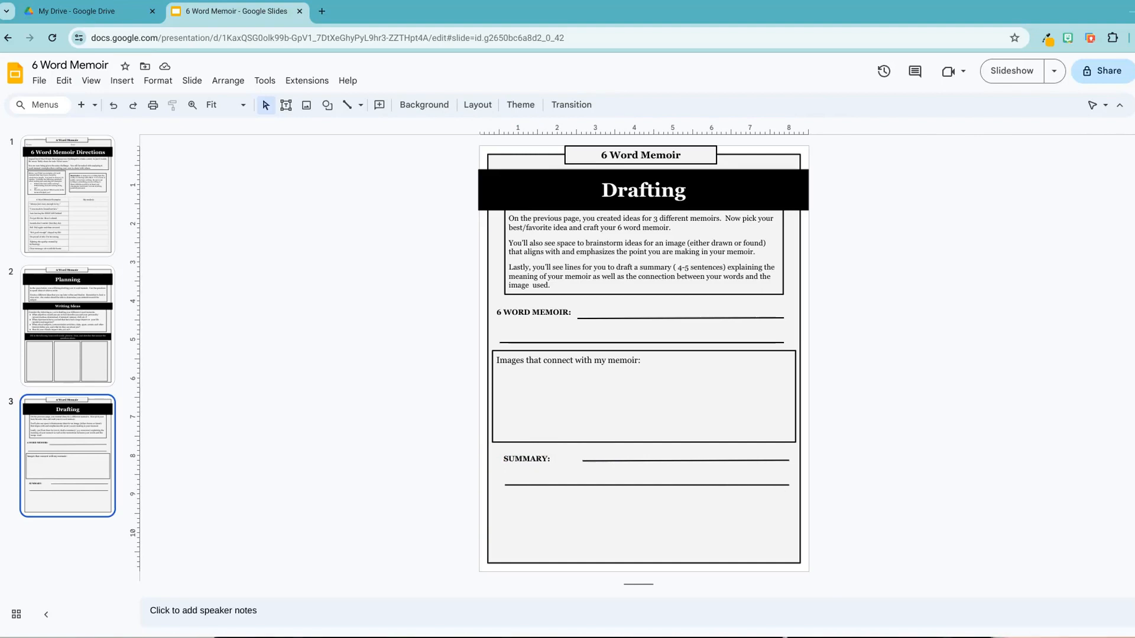
Duplicate the long Summary writing line to add three more full-width lines spaced down to the page frame's lower edge.
click(763, 486)
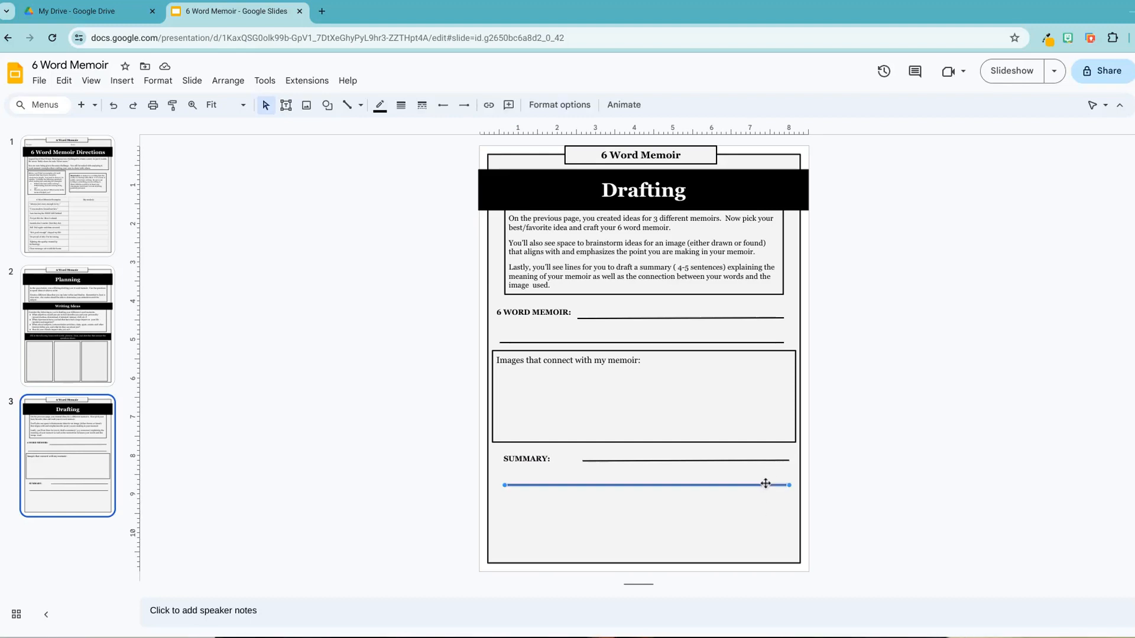
key(ctrl+d)
drag(764, 492, 757, 505)
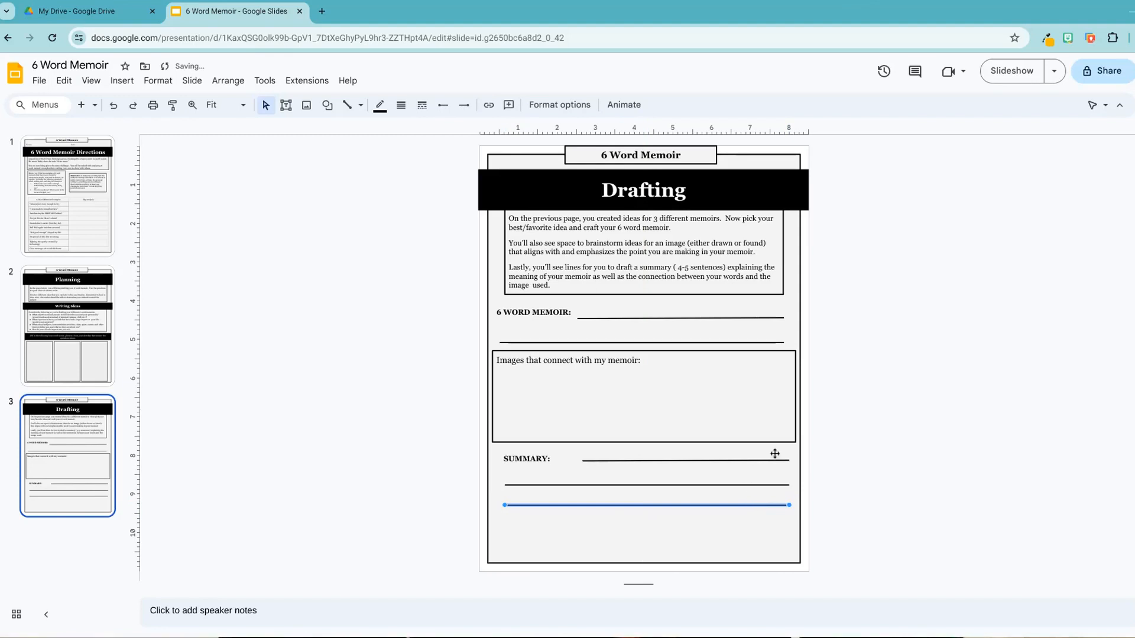
click(719, 486)
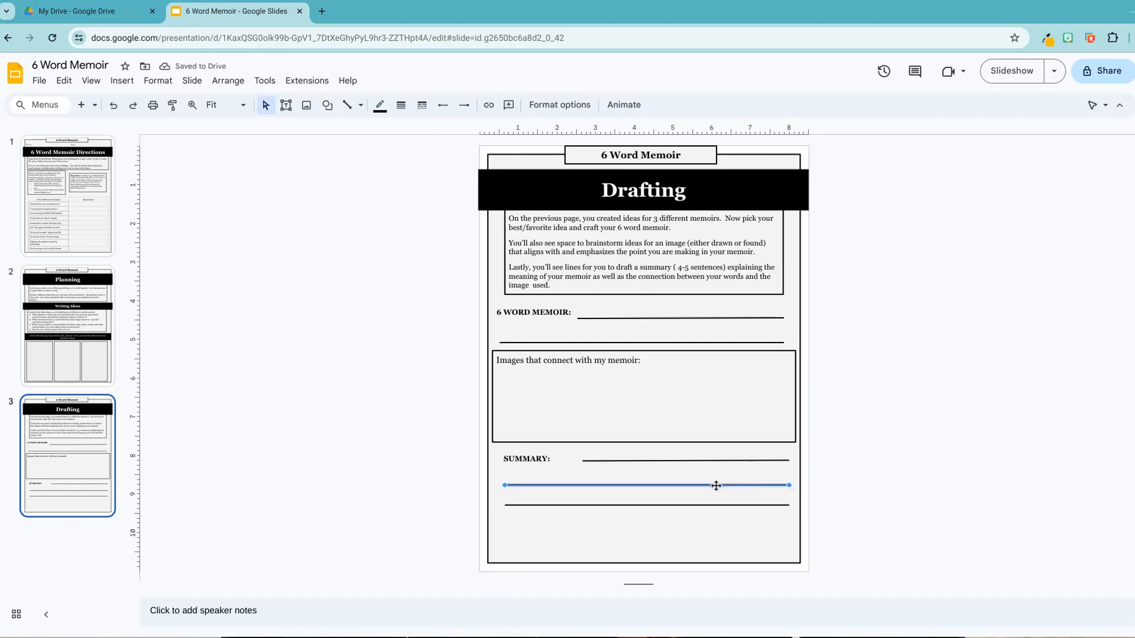
shift+click(711, 505)
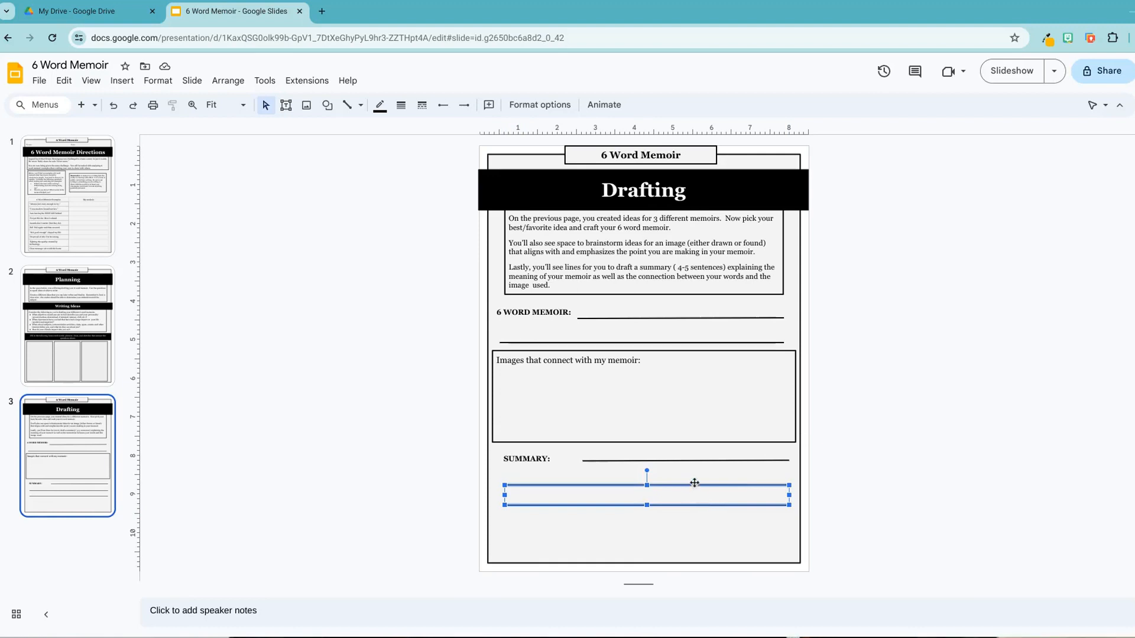
key(ctrl+d)
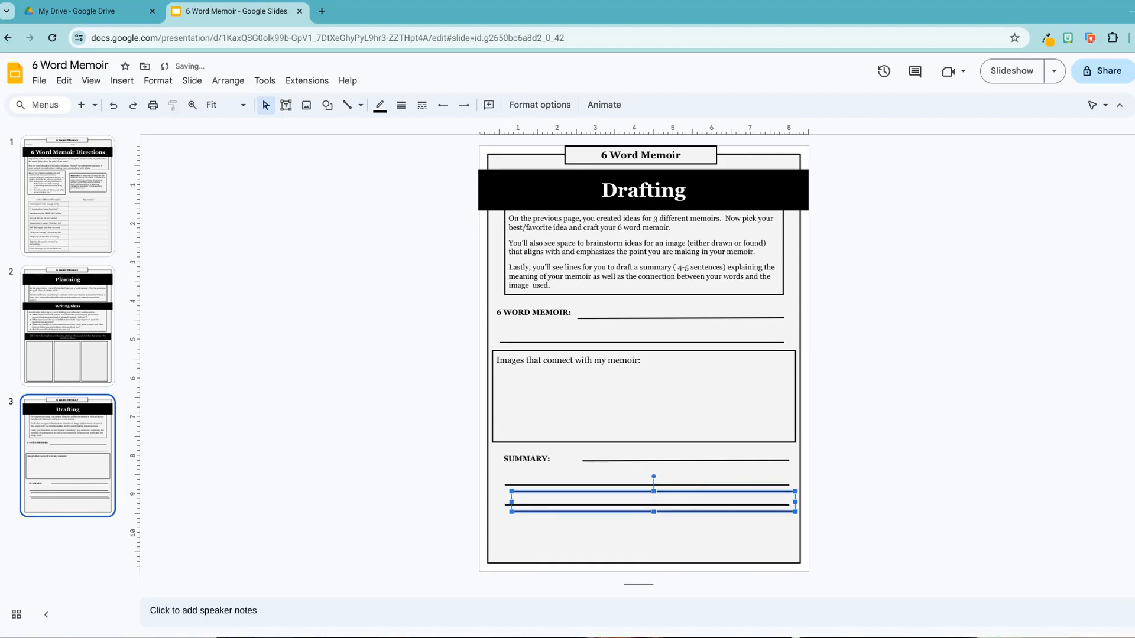
drag(695, 493, 691, 531)
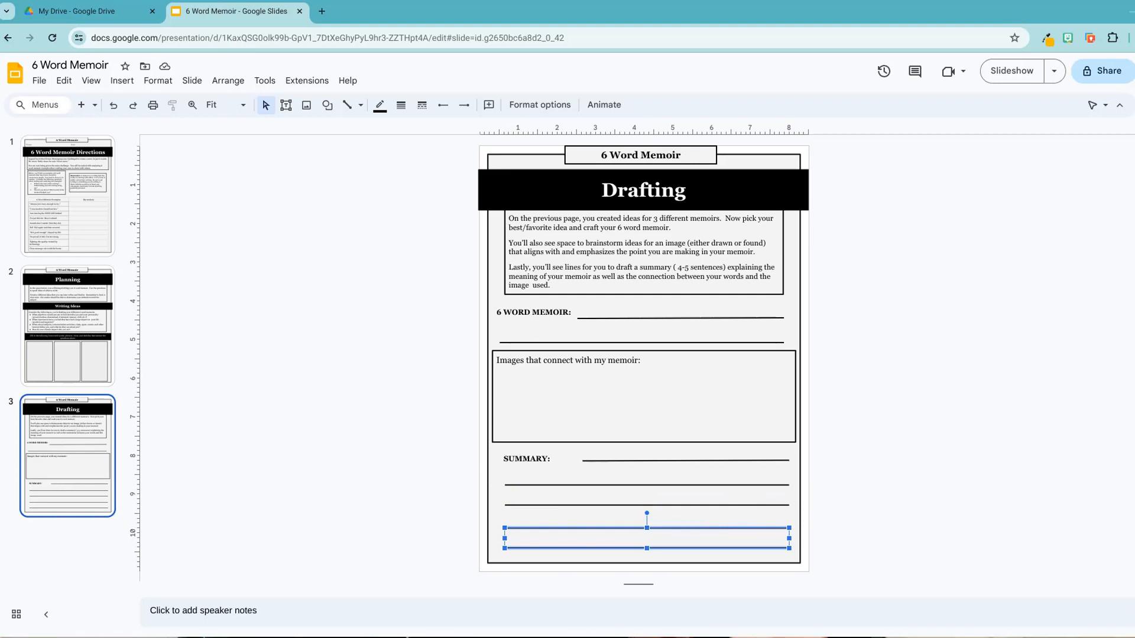
Add a new slide after the Drafting page and delete all of its placeholders.
click(867, 500)
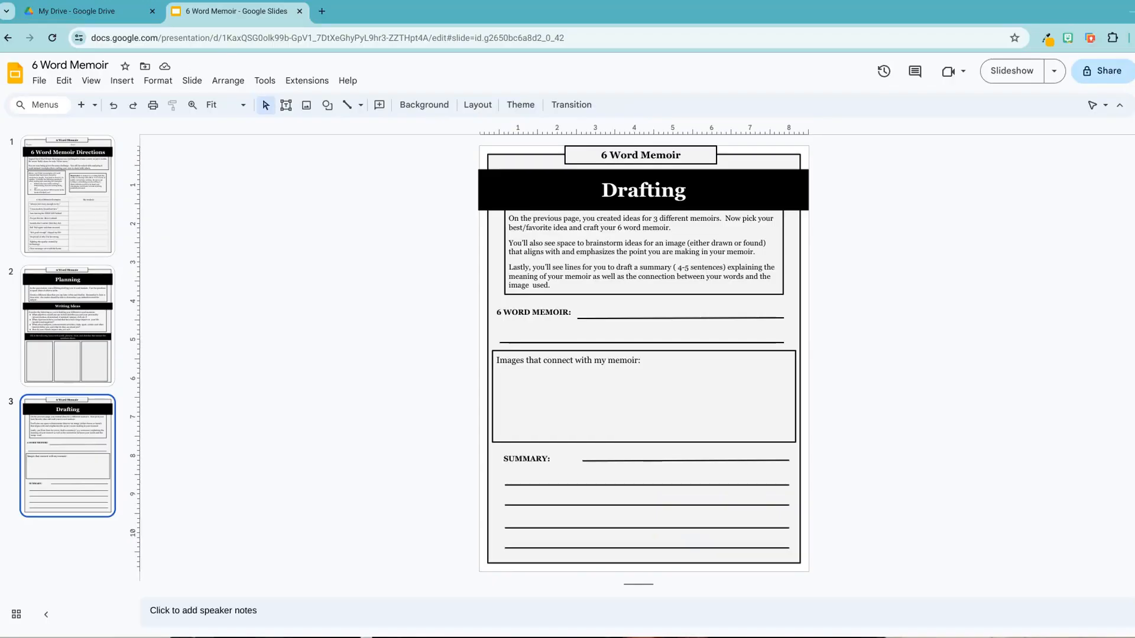
click(81, 105)
drag(531, 169, 600, 558)
key(Delete)
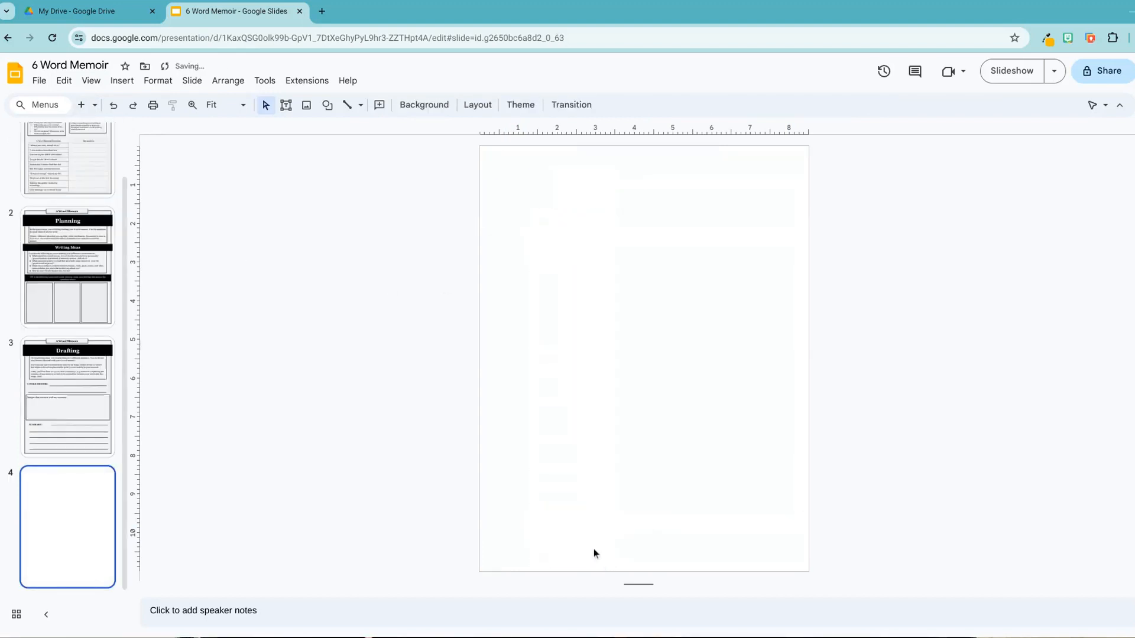
Copy the page frame and the "6 Word Memoir" title box from the Drafting page onto the blank fourth slide.
click(89, 397)
click(569, 153)
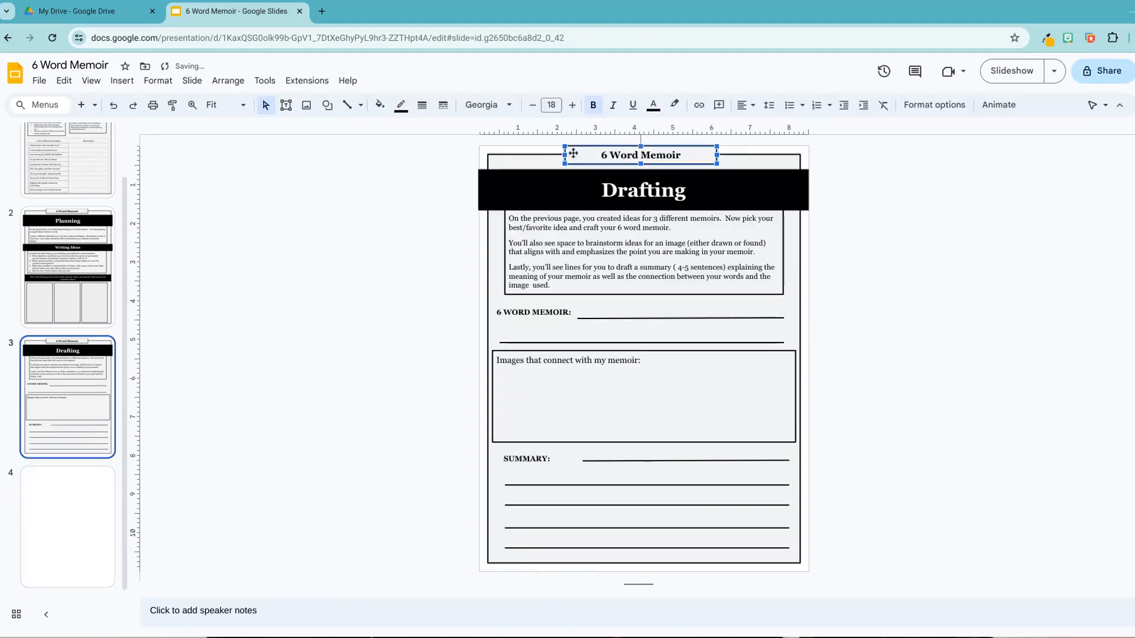
click(527, 155)
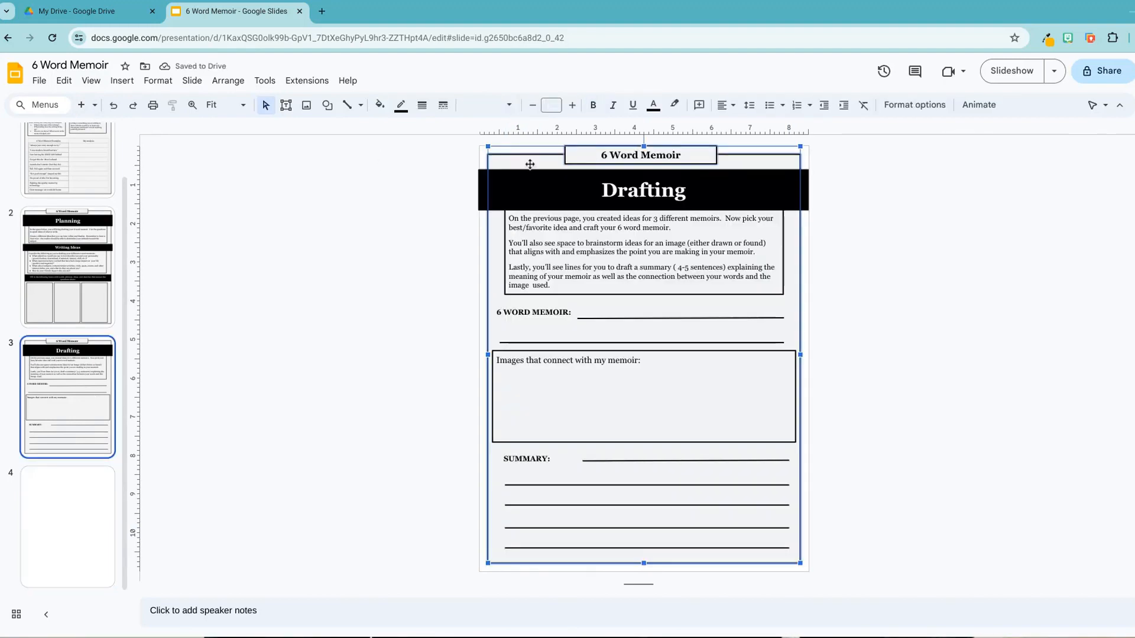
key(ctrl+c)
click(83, 526)
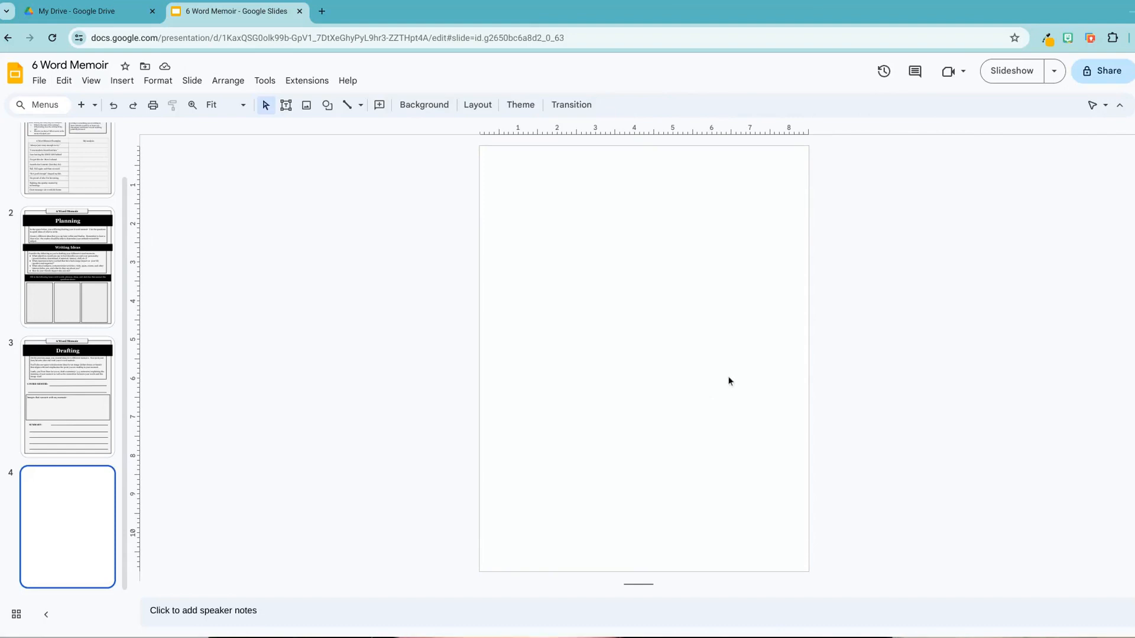
key(ctrl+v)
click(882, 305)
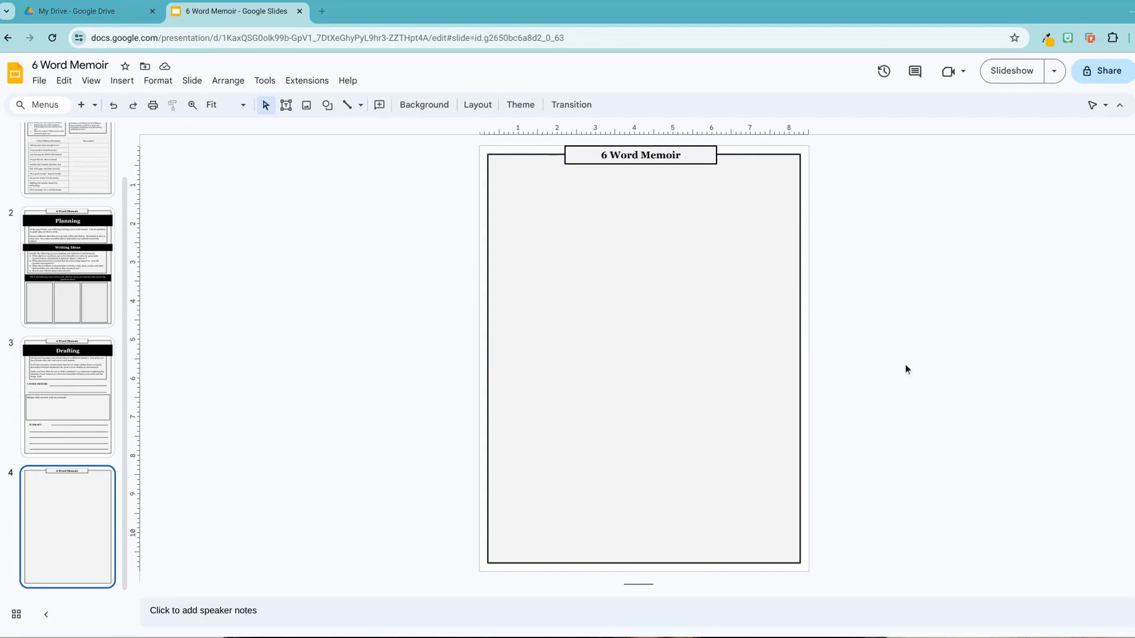
Copy the black Drafting banner onto the fourth slide and change its text to "Publishing".
click(83, 389)
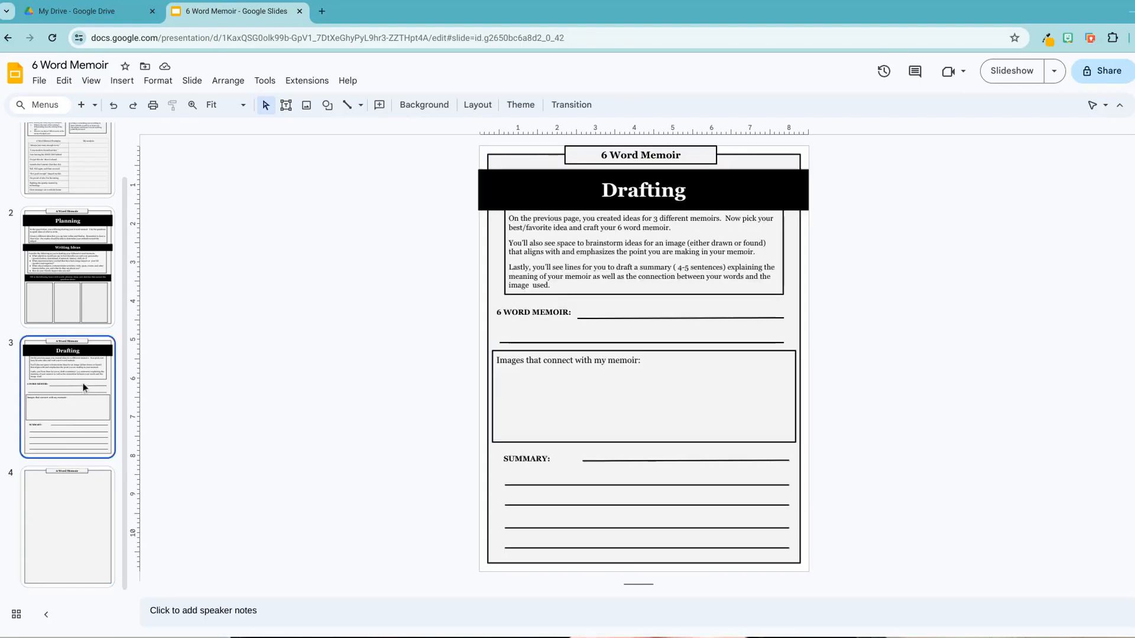
click(498, 191)
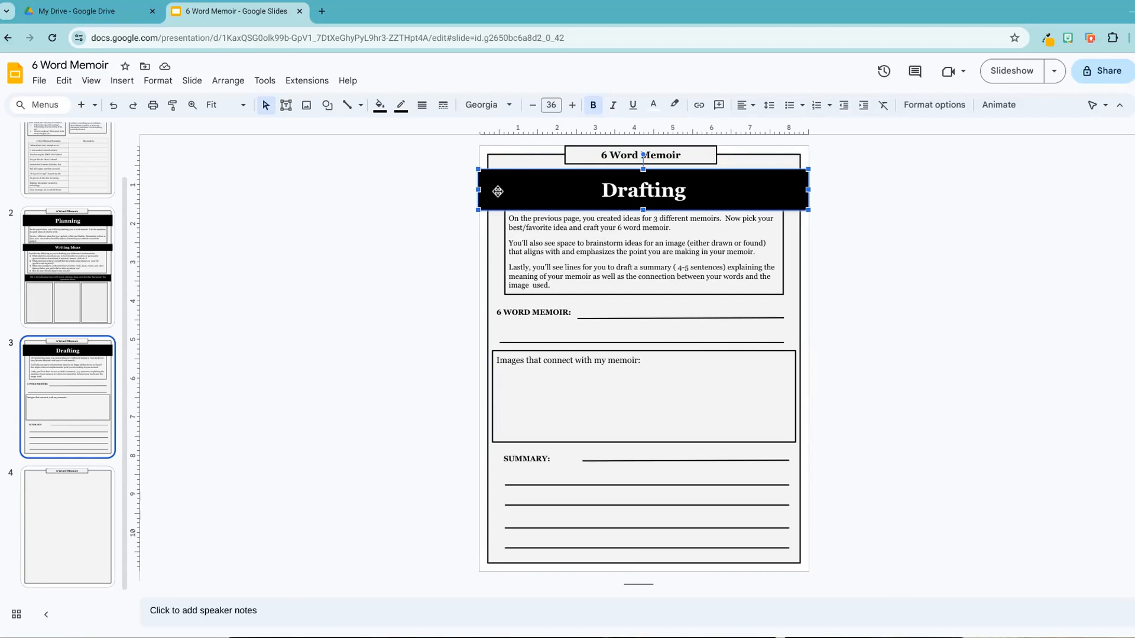
click(56, 500)
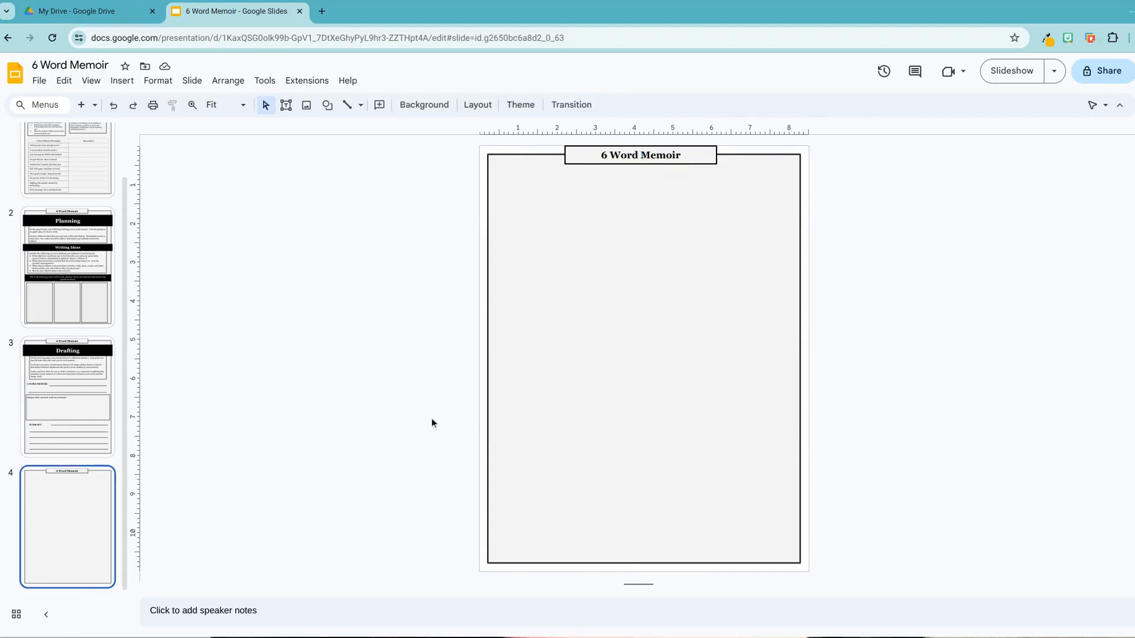
key(ctrl+v)
click(674, 194)
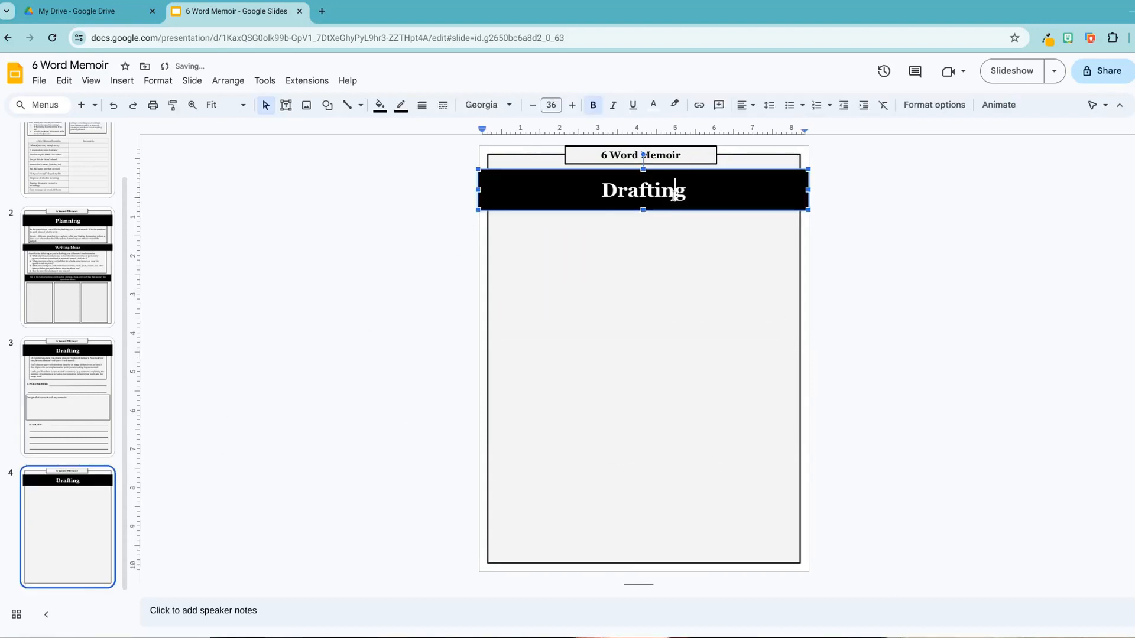
double_click(674, 195)
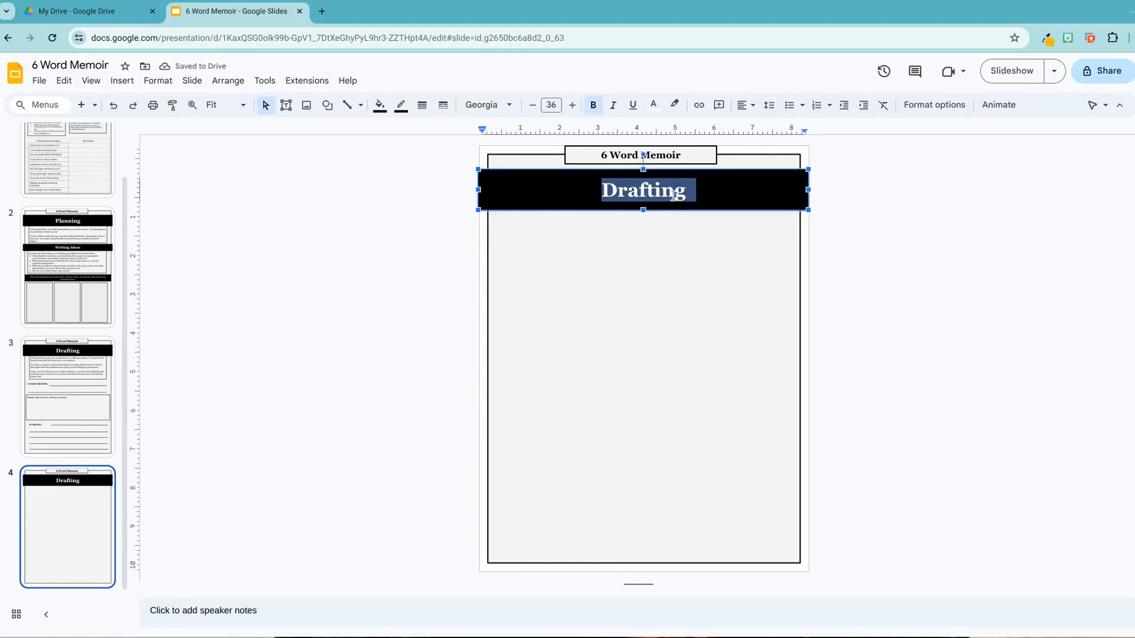
text(Publishing)
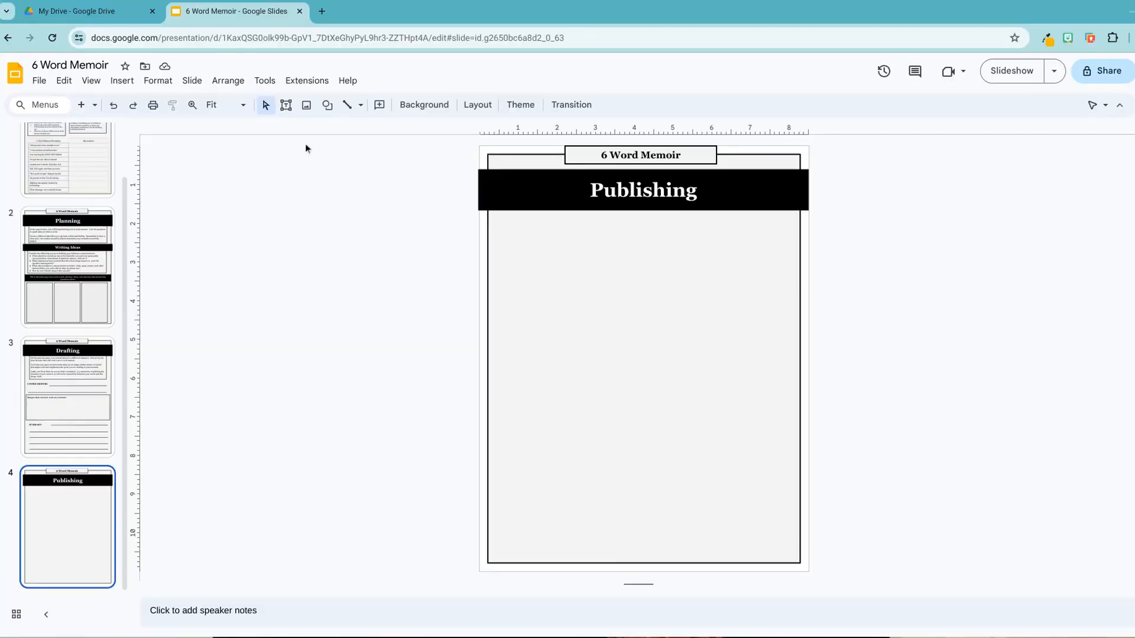
Add a text box nearly as wide as the frame, tucked under the Publishing banner, and give it a thicker black outline.
click(287, 109)
drag(507, 189, 786, 289)
drag(737, 195, 728, 193)
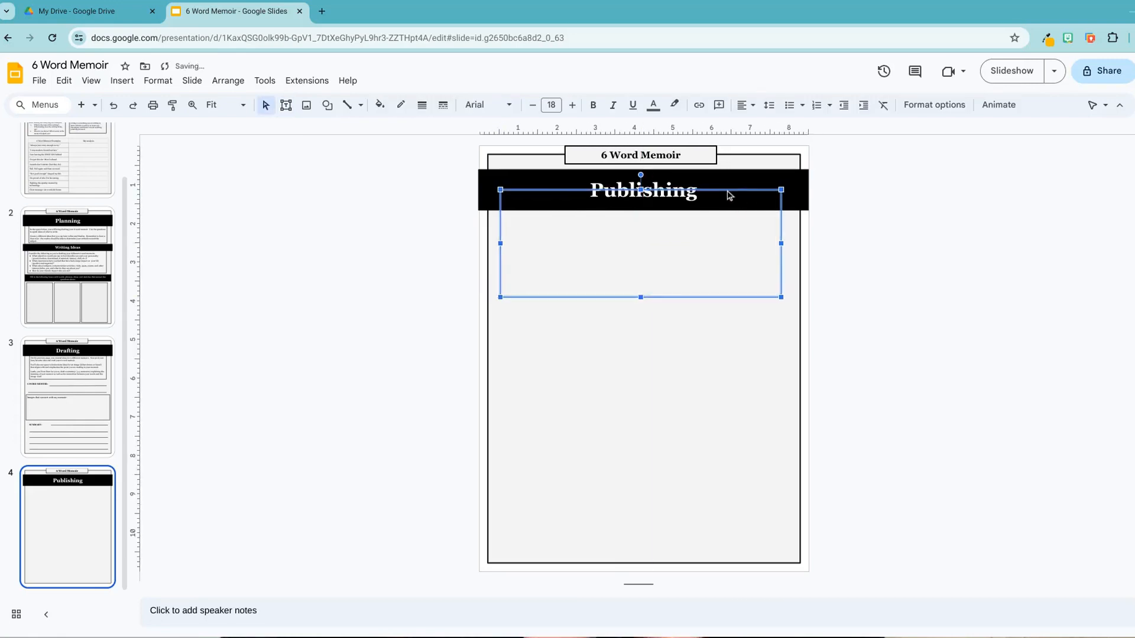
click(401, 108)
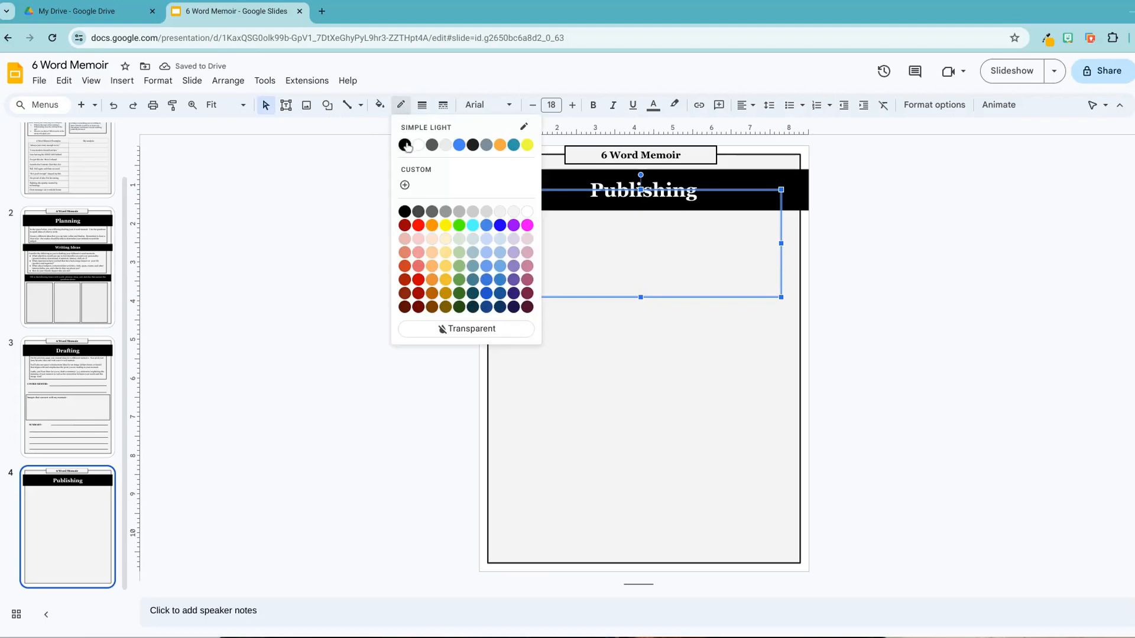
click(406, 145)
click(422, 105)
click(445, 168)
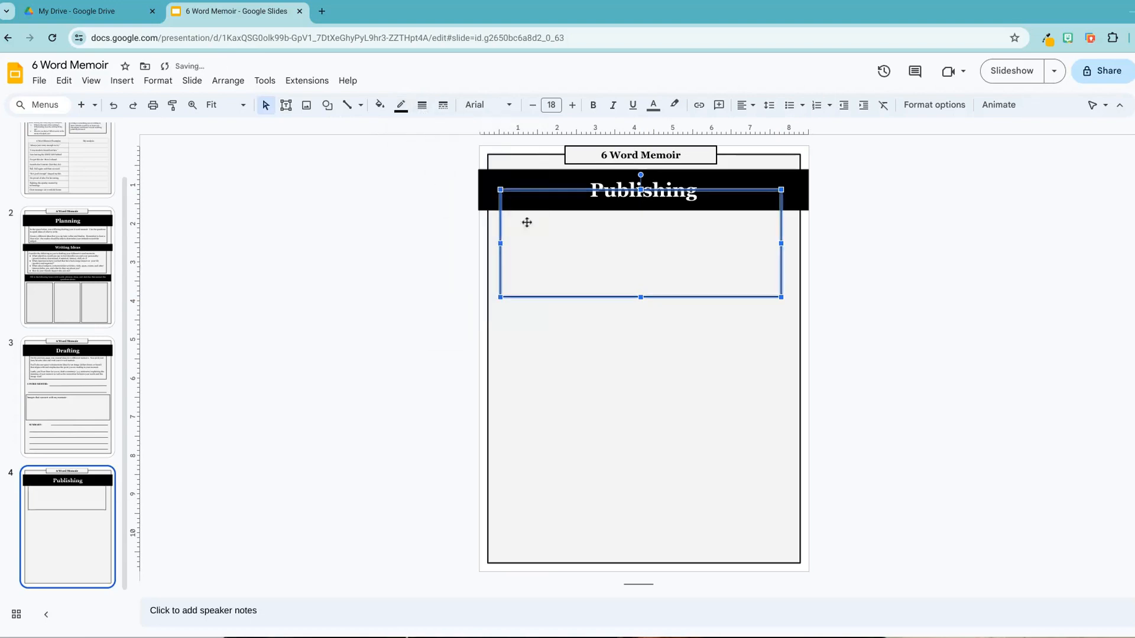
Bring the Publishing banner to the front so it covers the upper edge of the text box.
click(498, 183)
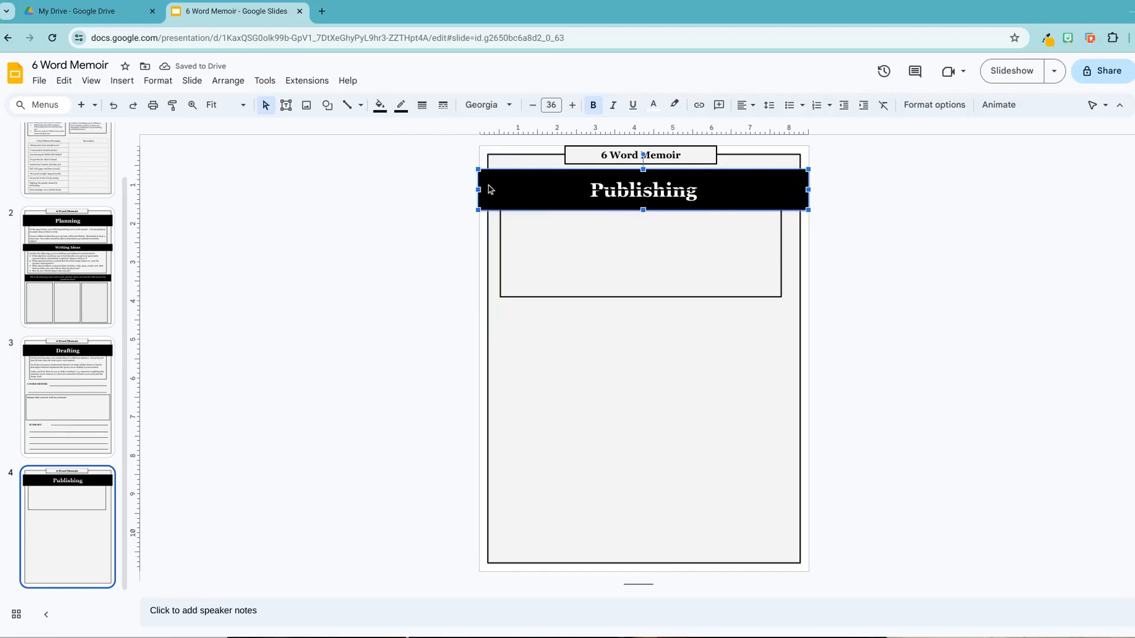
right_click(489, 186)
mouse_move(671, 378)
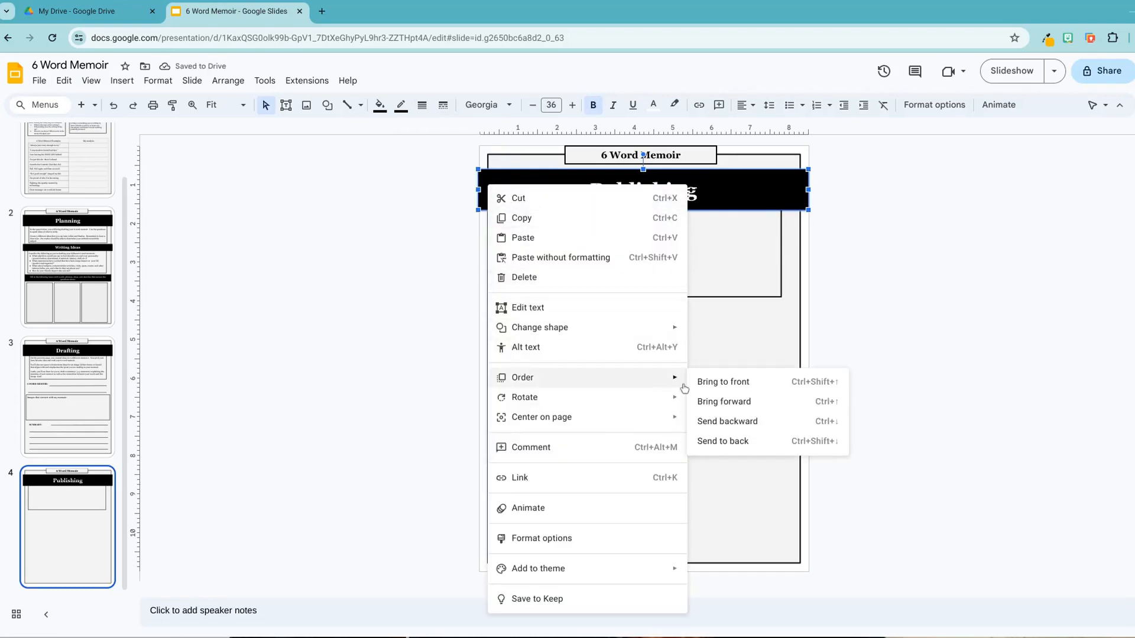
click(711, 385)
click(894, 300)
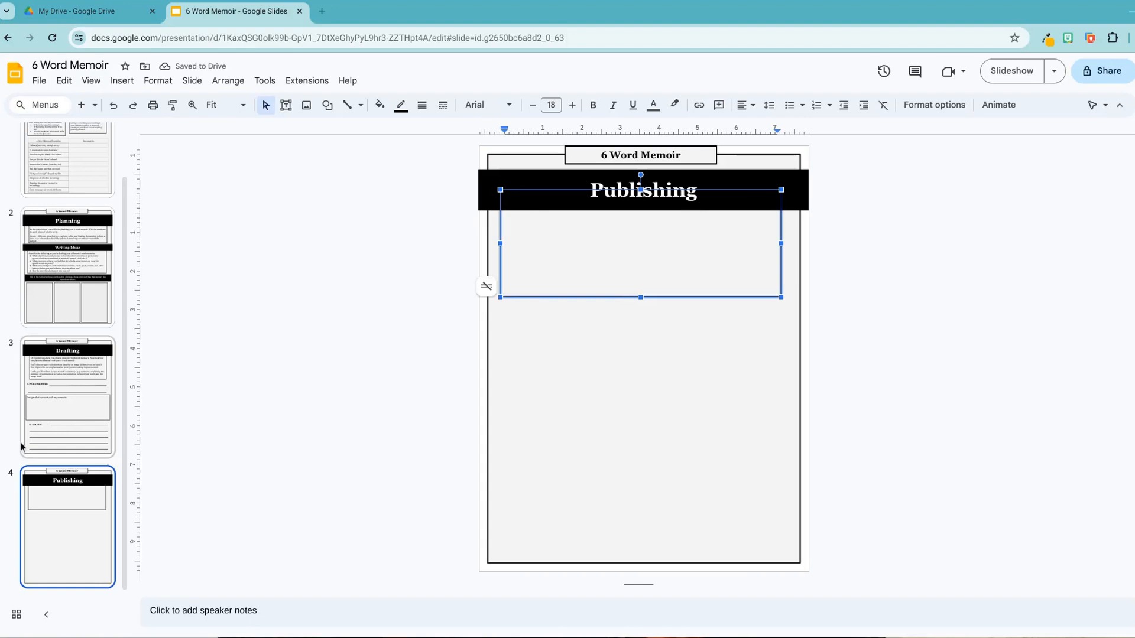
Paste the three-paragraph directions on sharing, publishing and submitting the memoir into the text box, and shorten the box to fit.
key(ctrl+v)
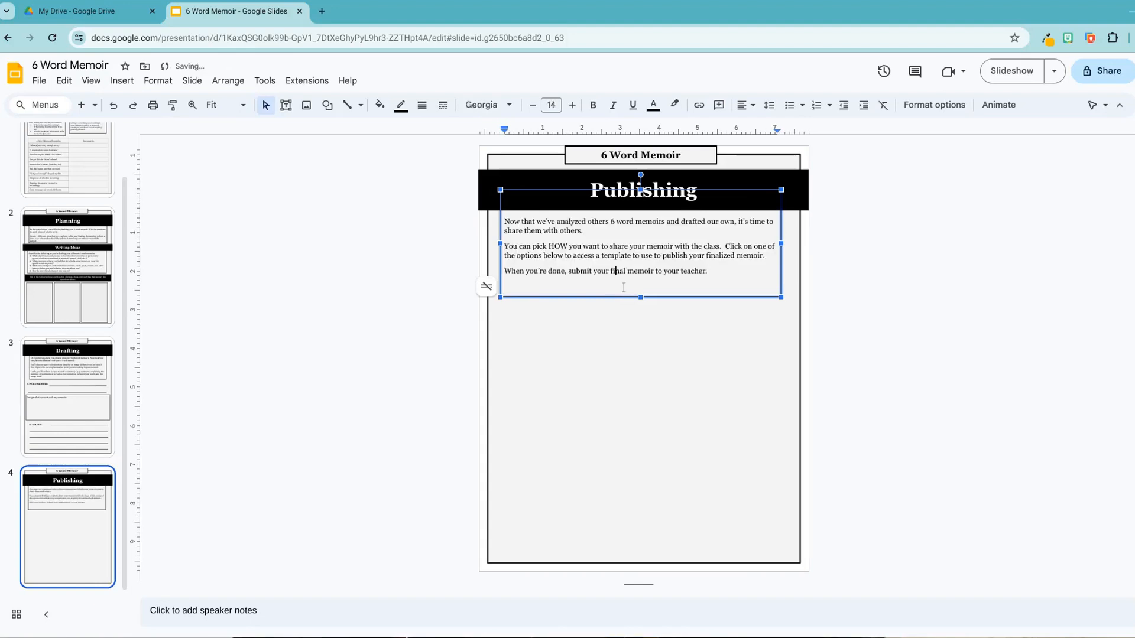
drag(649, 296, 639, 284)
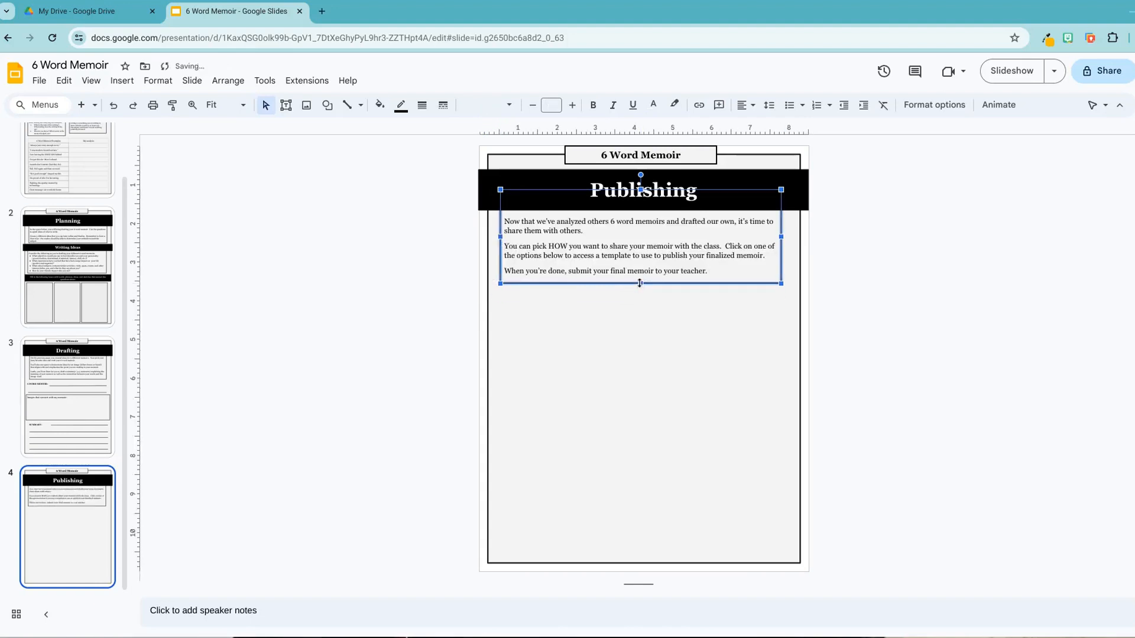
click(872, 251)
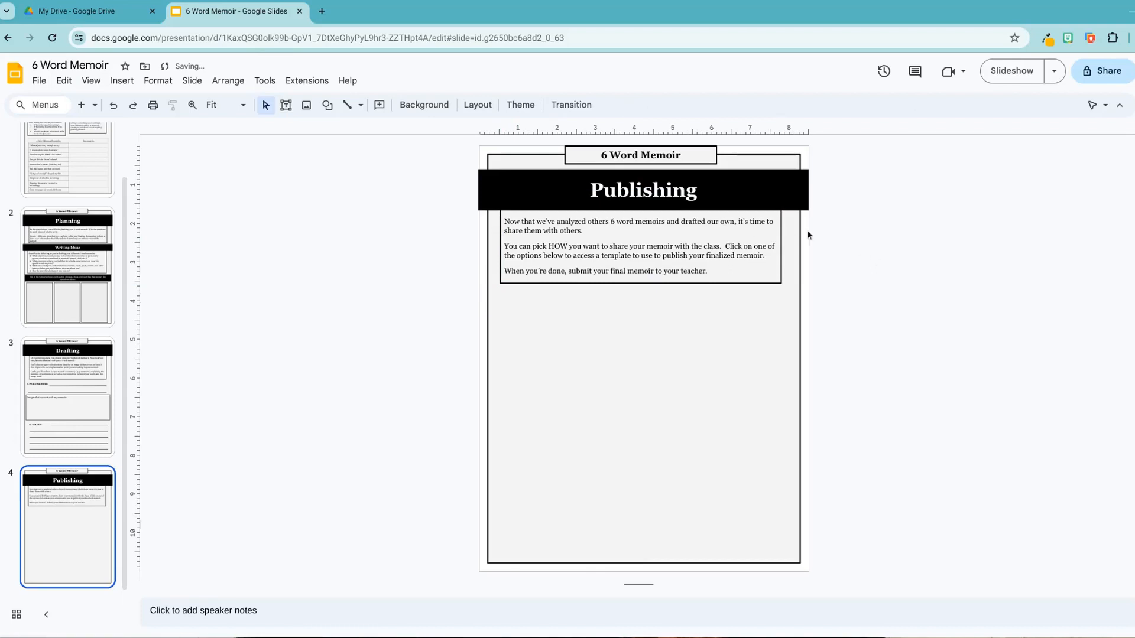